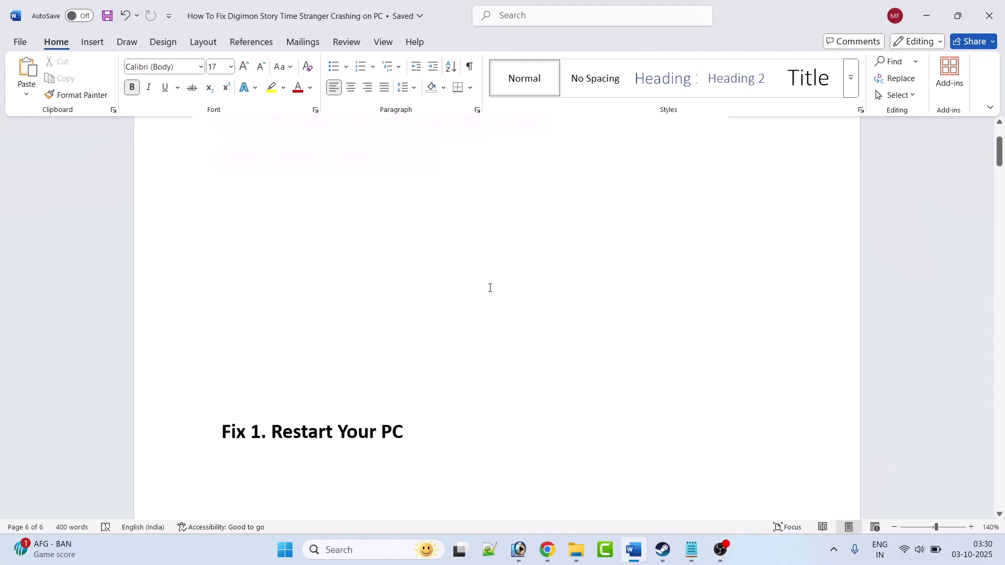
Step: Scroll the guide to the 'Fix 1. Restart Your PC' heading and select its text
scroll(489, 284, "down", 1)
left_click_drag(428, 389, 270, 385)
Step: Show the Restart option in the Start menu's power options, then dismiss it without restarting
left_click(286, 550)
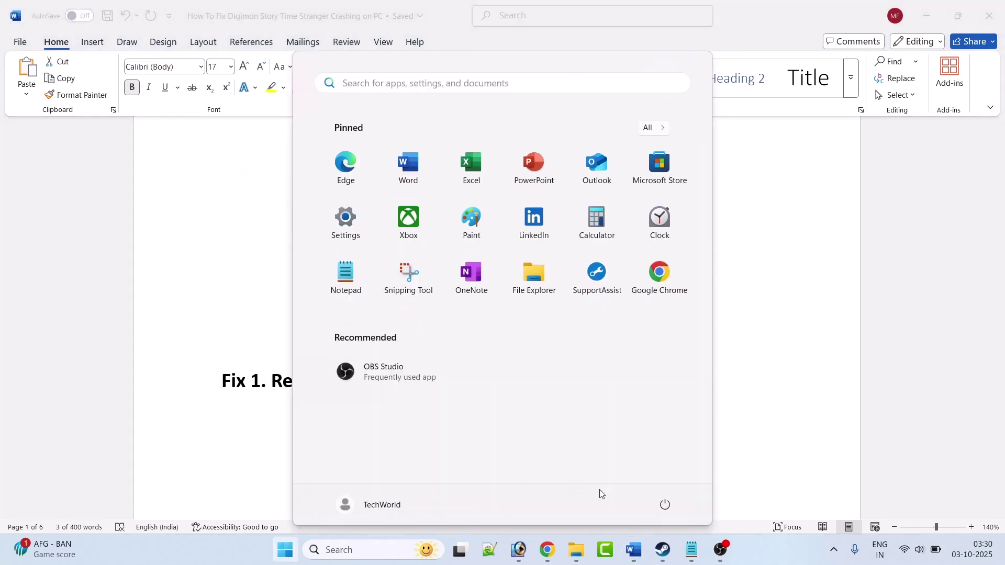
left_click(666, 506)
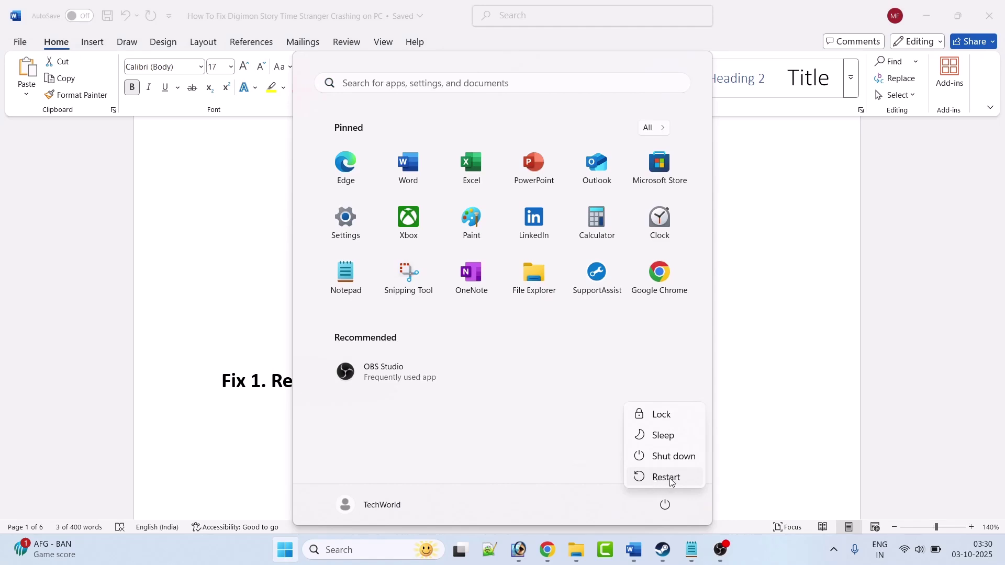
left_click(784, 413)
left_click(783, 406)
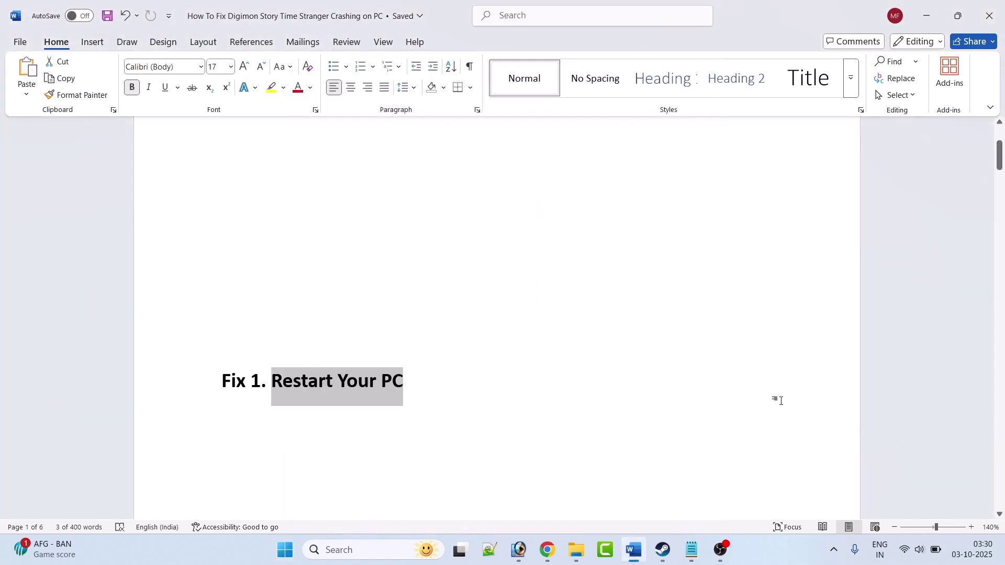
Step: Scroll the guide to the 'Fix 2. Edit line vsync=1 to vsync=0' heading and open File Explorer
scroll(431, 385, "down", 3)
left_click(226, 404)
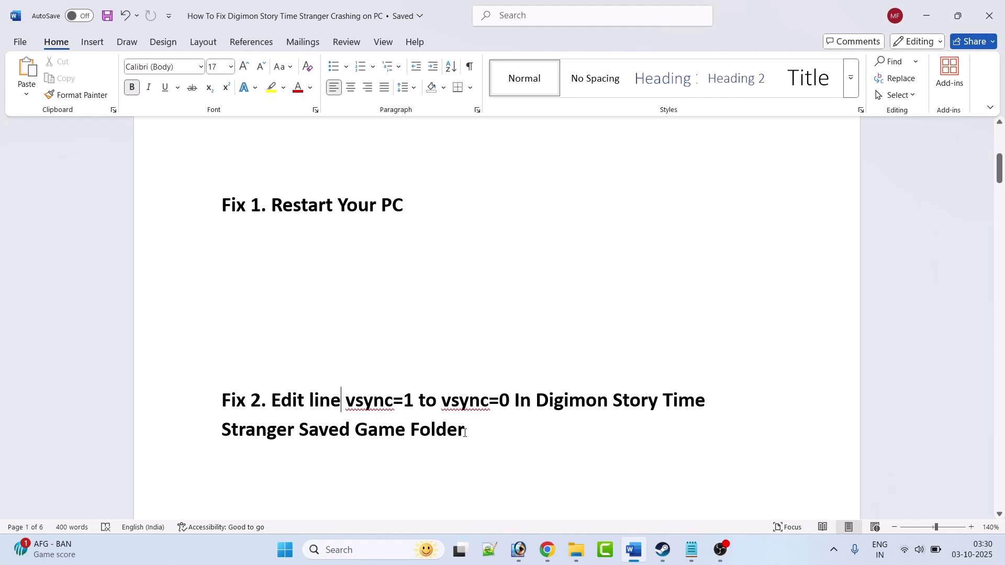
key("super+e")
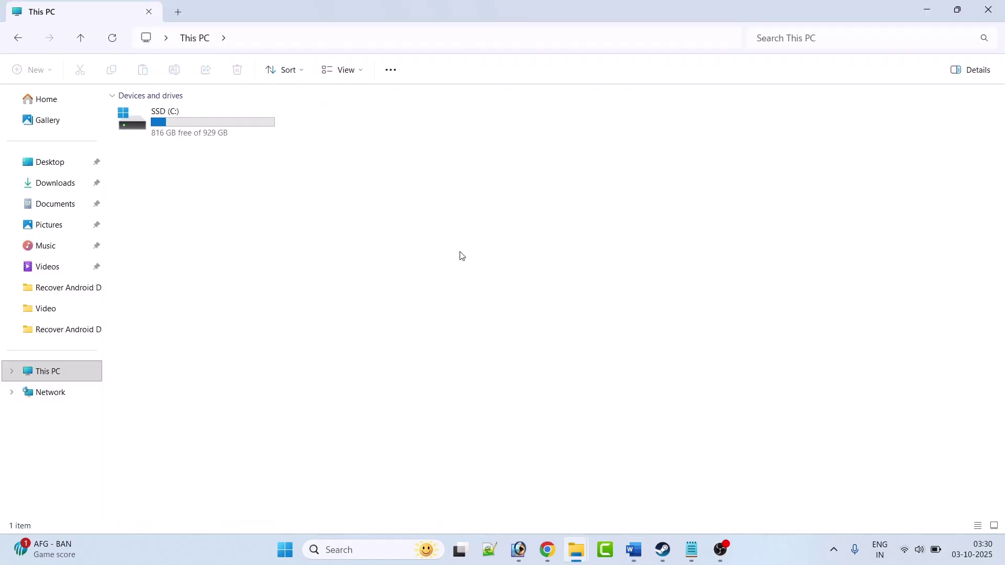
Step: Go to C: > Users > the user's profile folder and check the folder view options
double_click(202, 112)
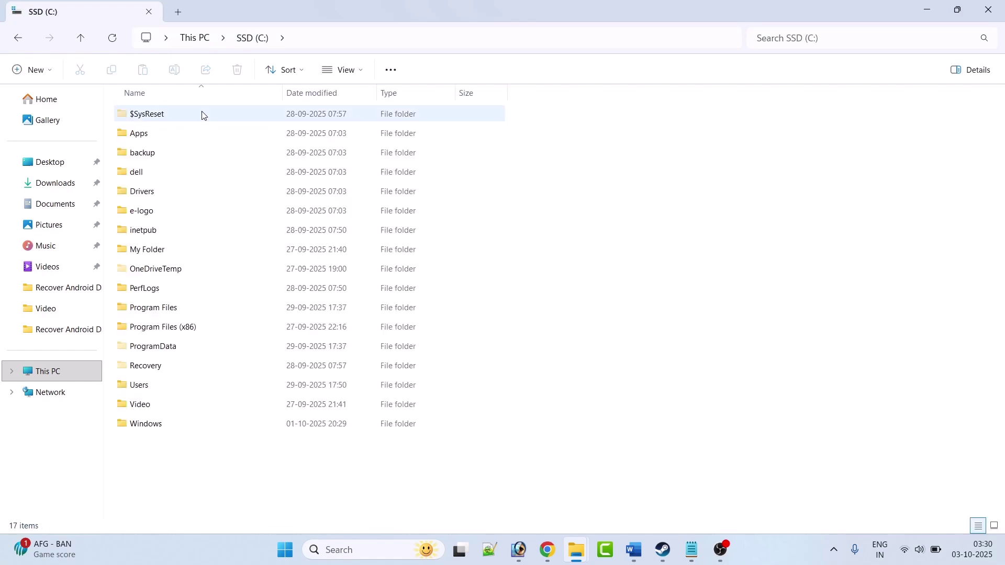
double_click(157, 392)
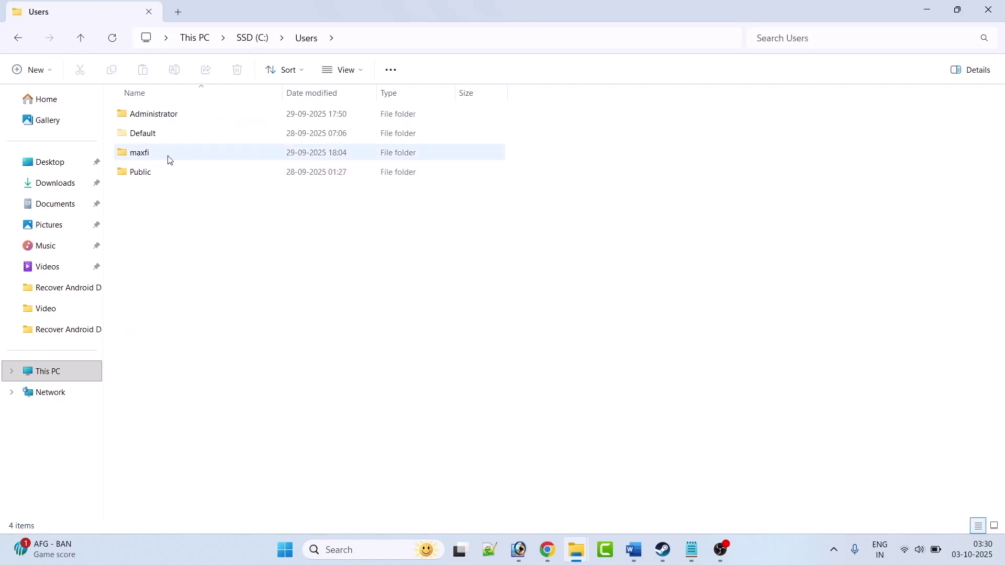
double_click(169, 157)
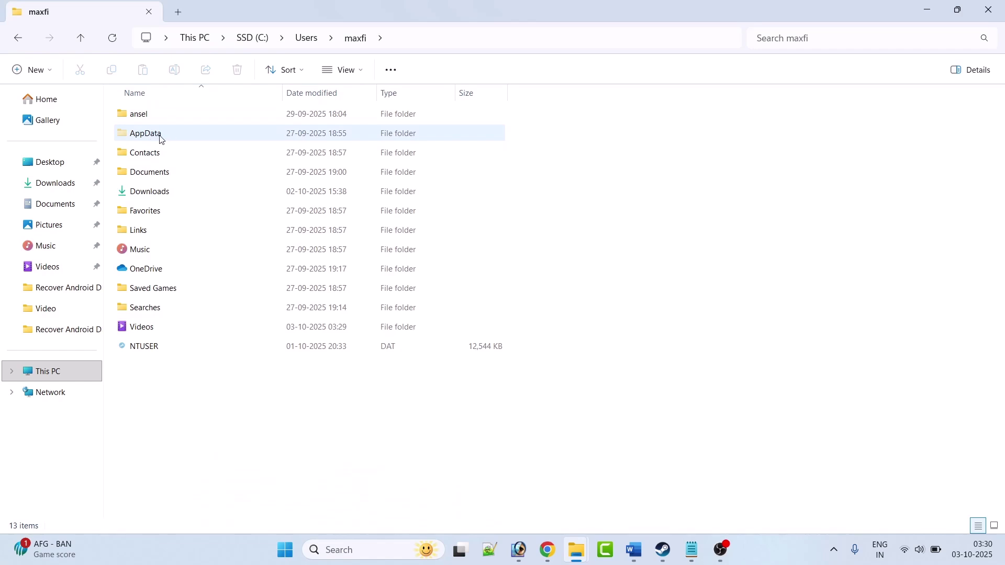
mouse_move(163, 138)
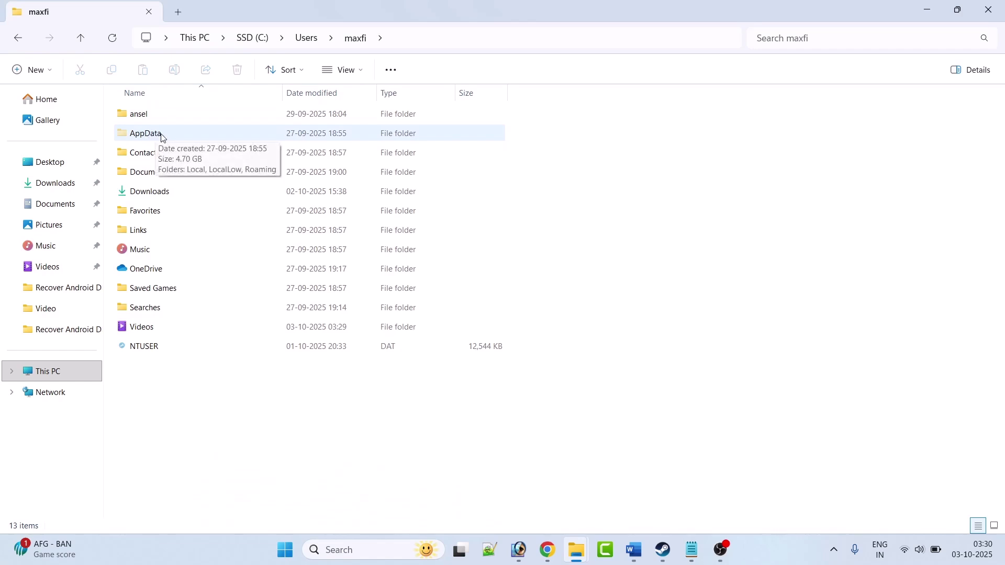
left_click(358, 72)
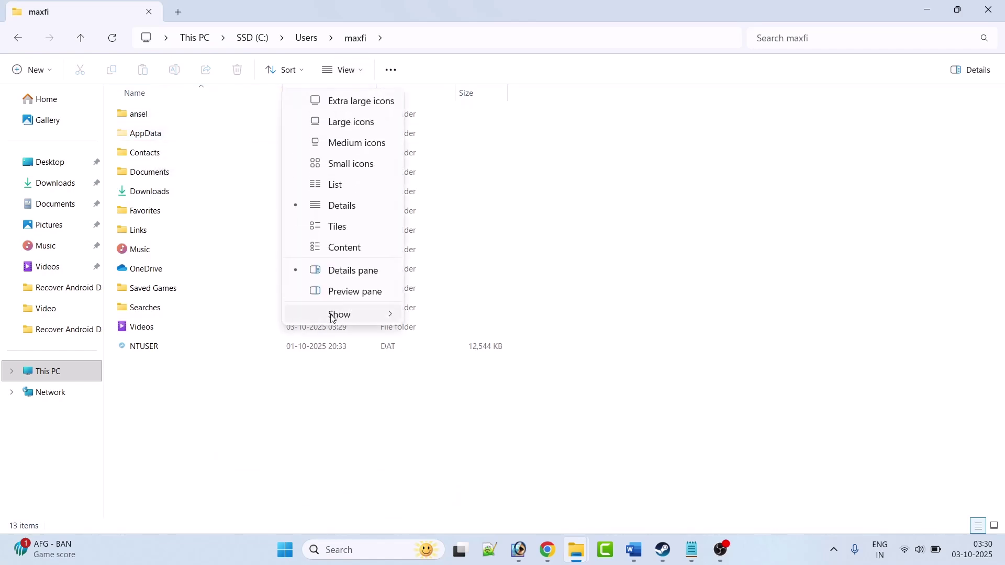
mouse_move(332, 317)
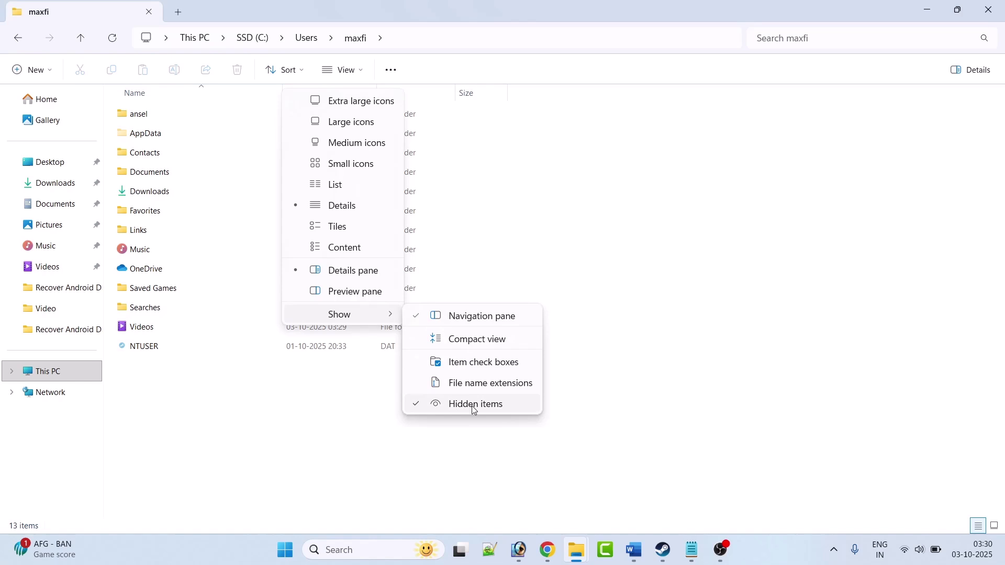
left_click(279, 387)
Step: Open AppData\Local\Digimon Story Time Stranger and bring up the graphic_setting_data context menu
double_click(146, 133)
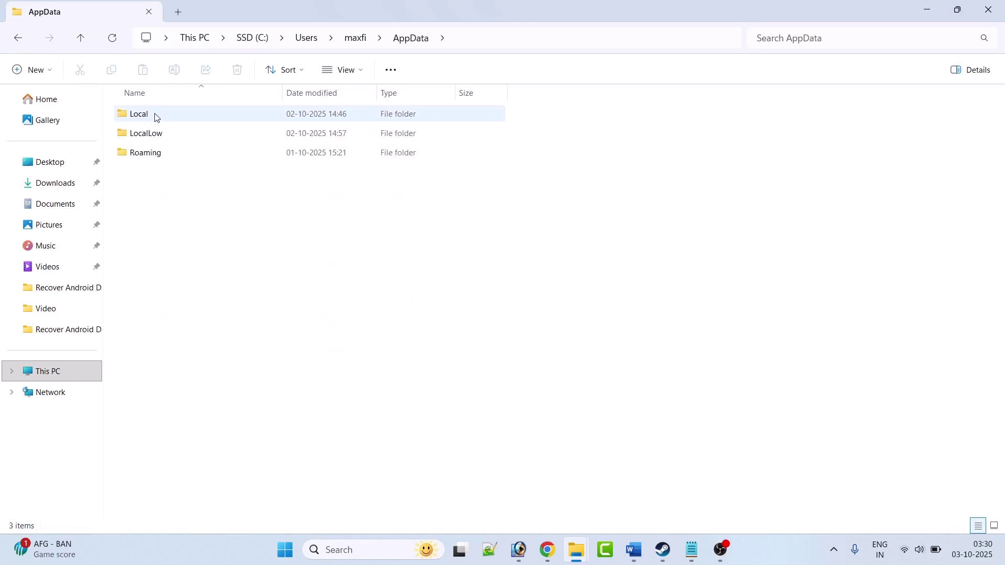
double_click(165, 117)
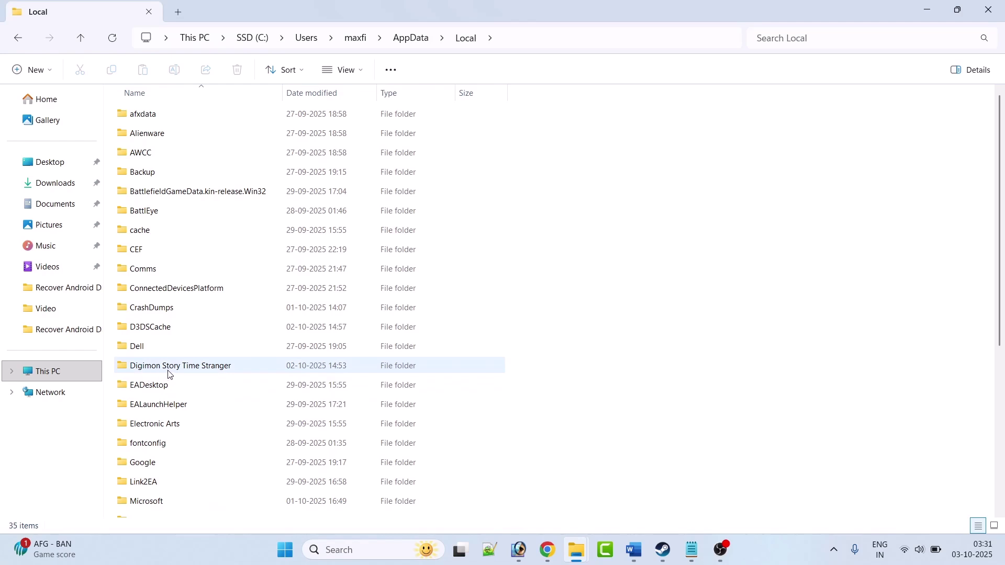
double_click(190, 370)
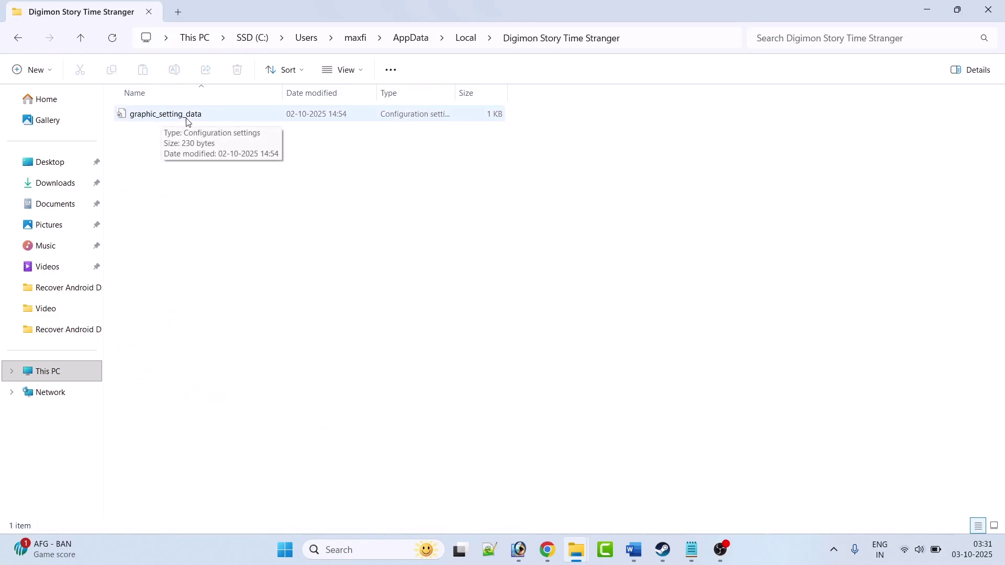
right_click(189, 121)
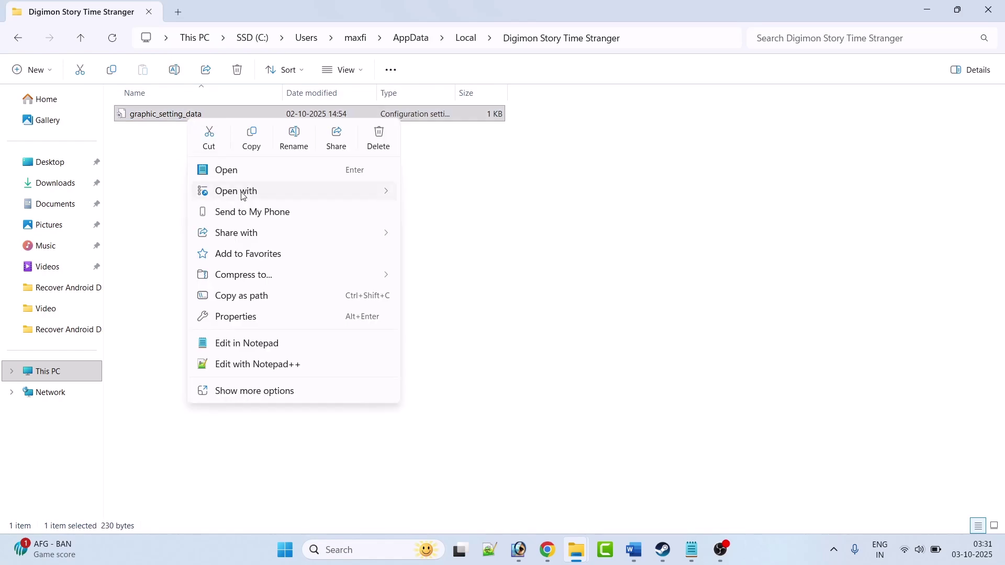
Step: Open graphic_setting_data.ini in Notepad, change vsync=1 to vsync=0 and save it
mouse_move(242, 194)
left_click(483, 195)
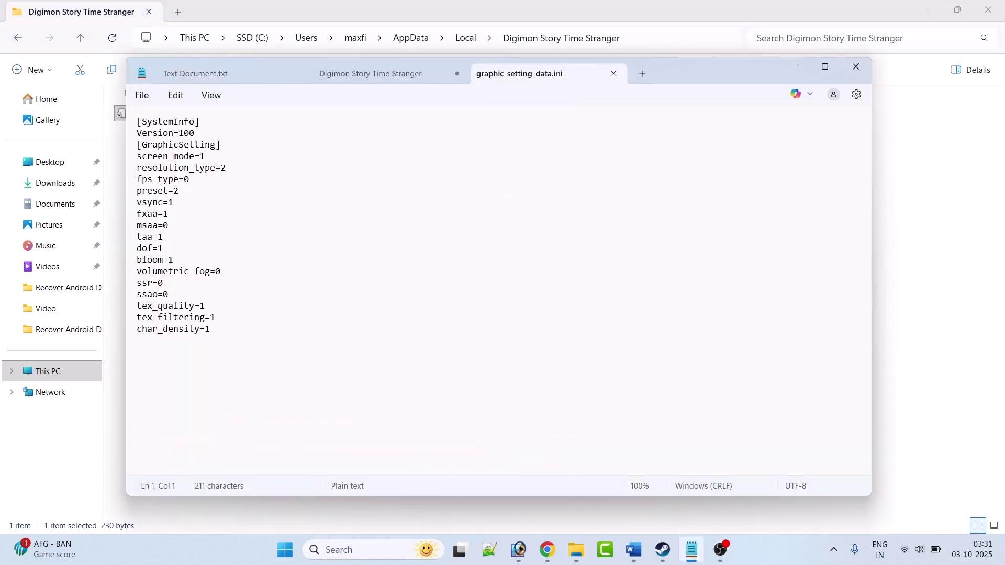
left_click(178, 204)
key("BackSpace")
type("0")
left_click(141, 95)
left_click(157, 229)
Step: Return to the Word guide and select the Fix 2 heading text
key("alt+Tab")
key("alt+Tab")
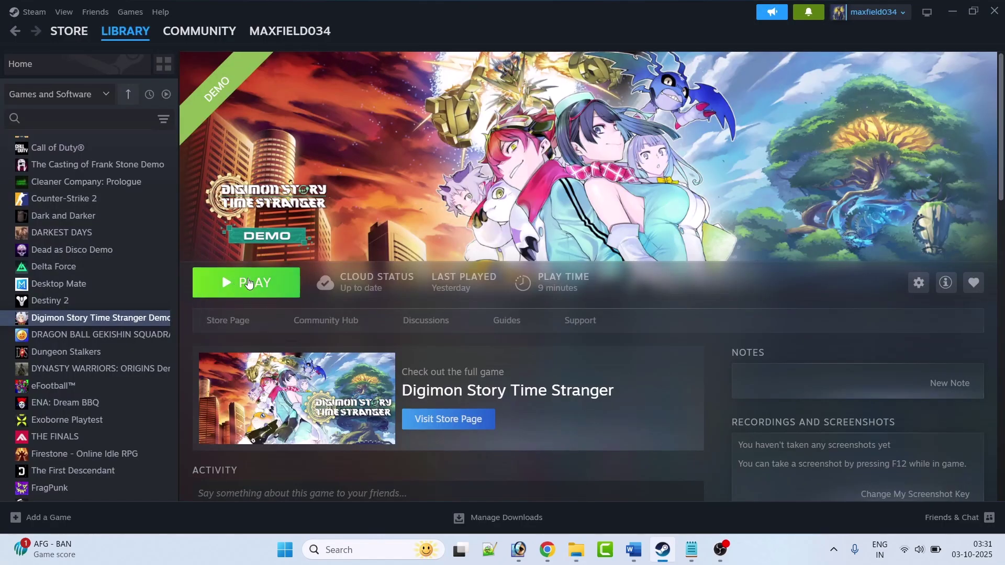
key("alt+Tab")
left_click_drag(465, 442, 279, 402)
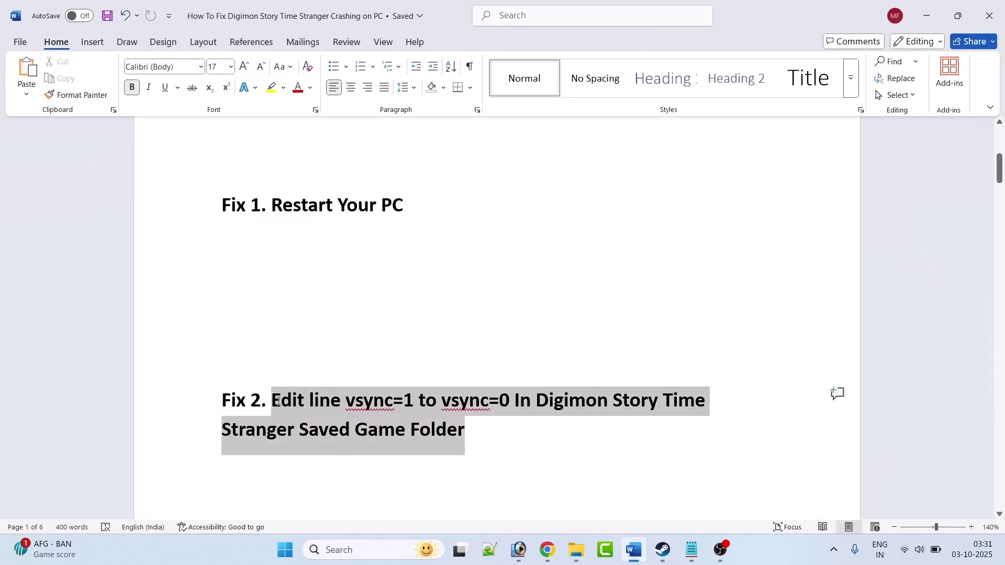
Step: Deselect the Fix 2 heading and scroll to Fix 3 on deleting the saved game folder
left_click(495, 441)
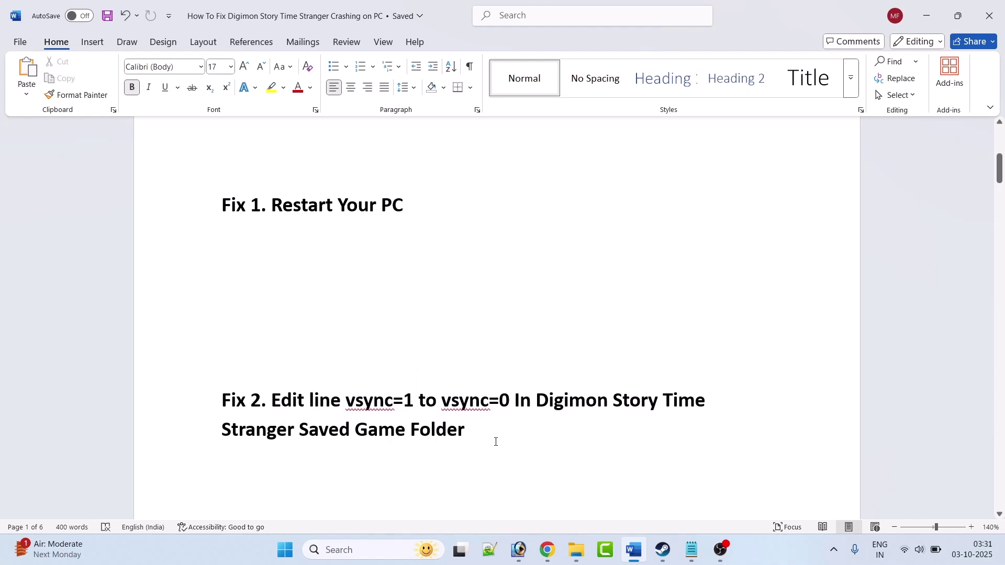
scroll(445, 253, "down", 5)
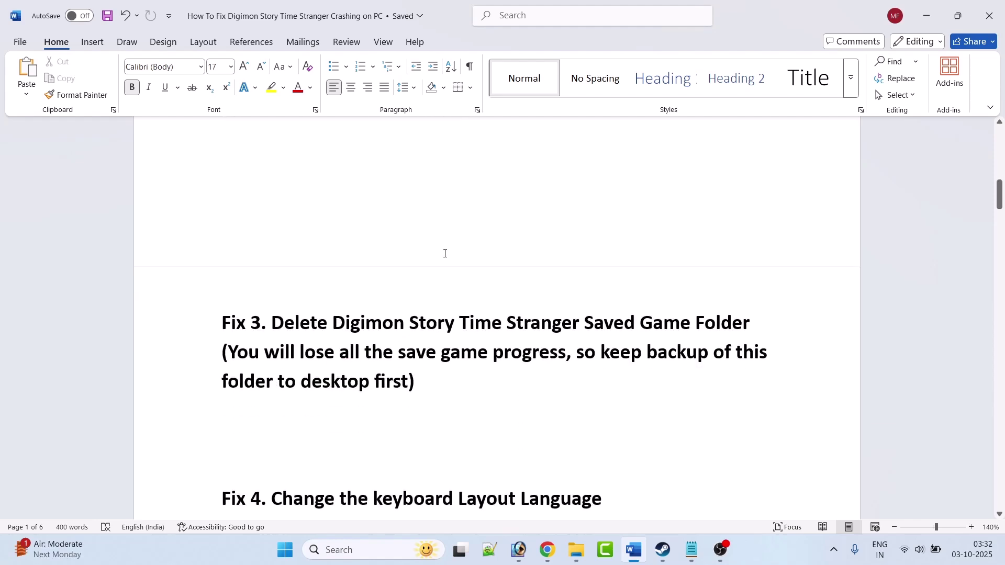
scroll(445, 253, "up", 1)
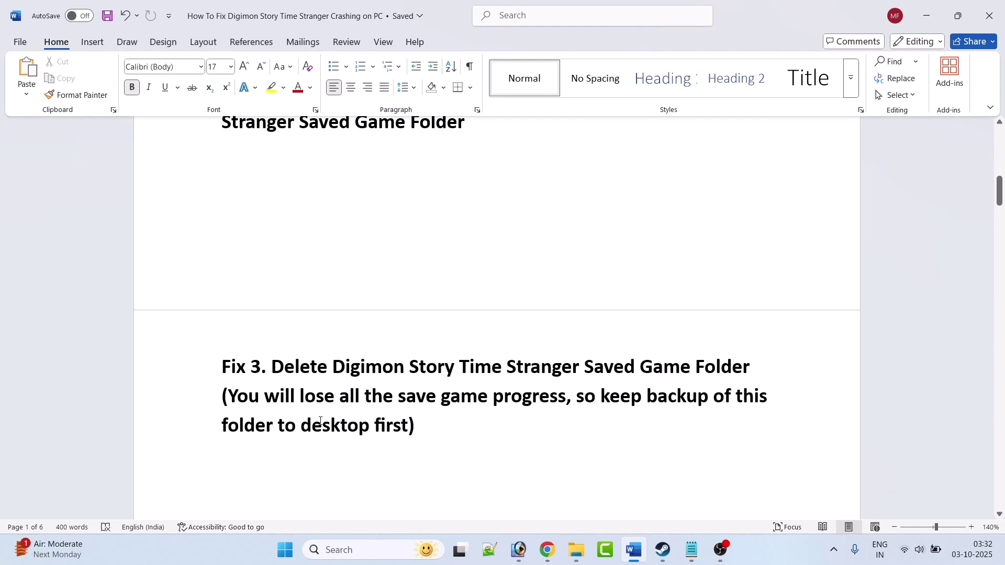
Step: Browse in File Explorer to C: > Users > profile > AppData > Local
key("super+e")
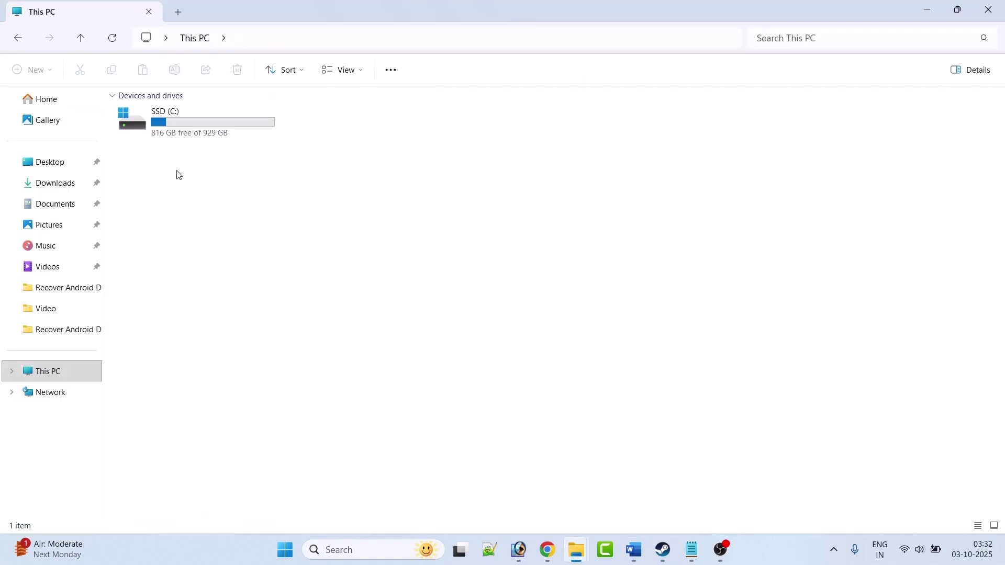
double_click(202, 130)
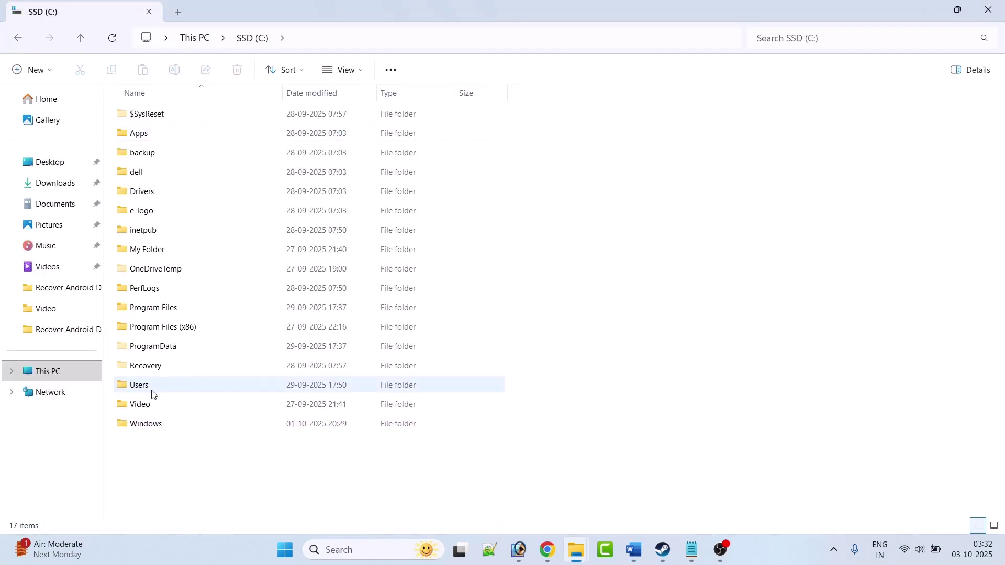
double_click(163, 389)
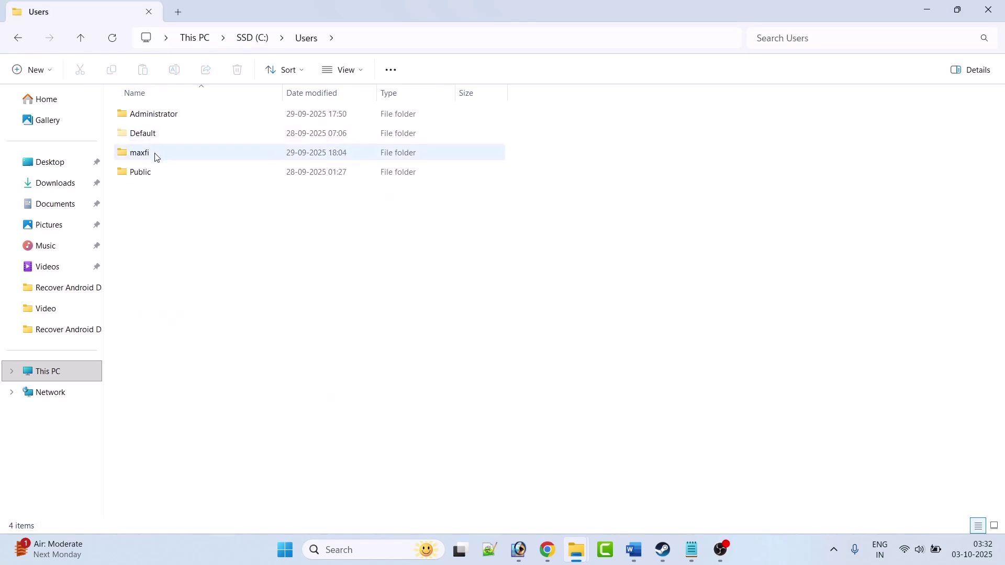
double_click(156, 154)
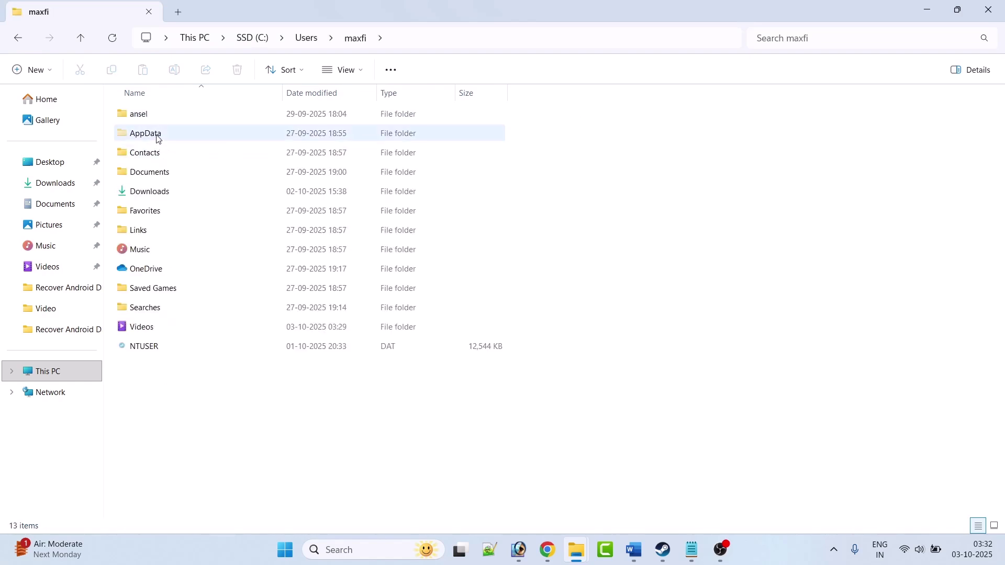
double_click(157, 135)
double_click(153, 115)
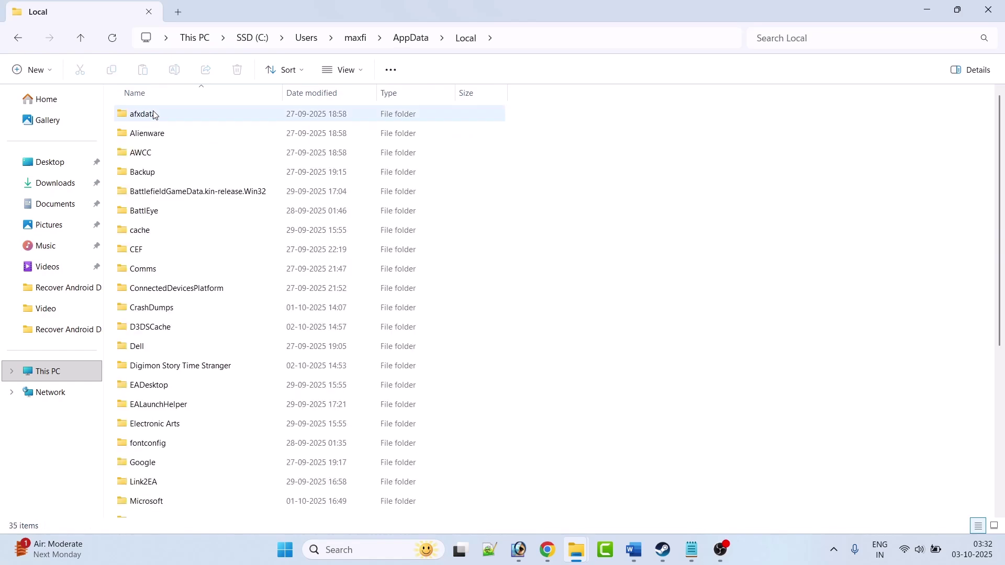
Step: Copy the Digimon Story Time Stranger folder as a backup, then delete it
right_click(186, 372)
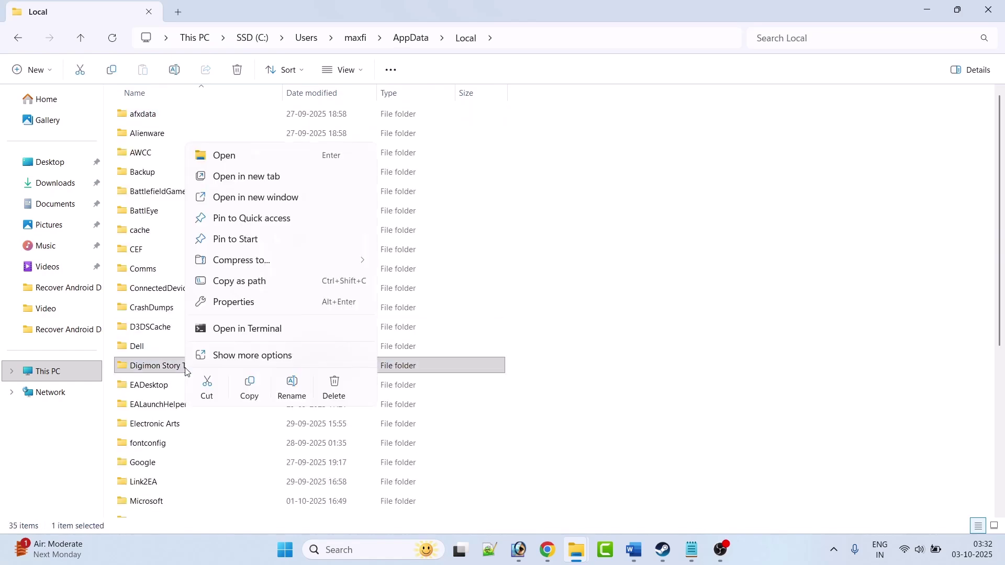
left_click(250, 390)
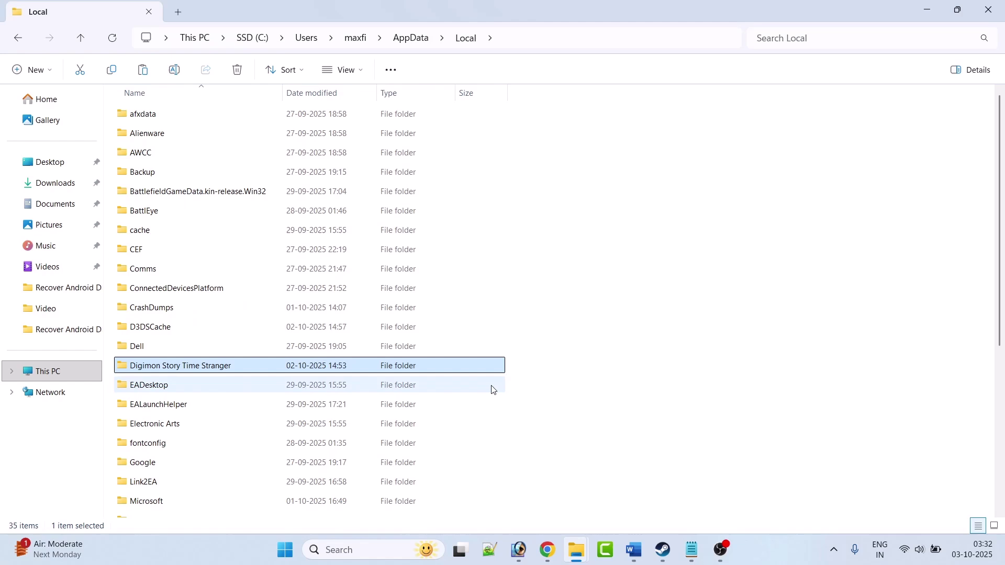
left_click(641, 369)
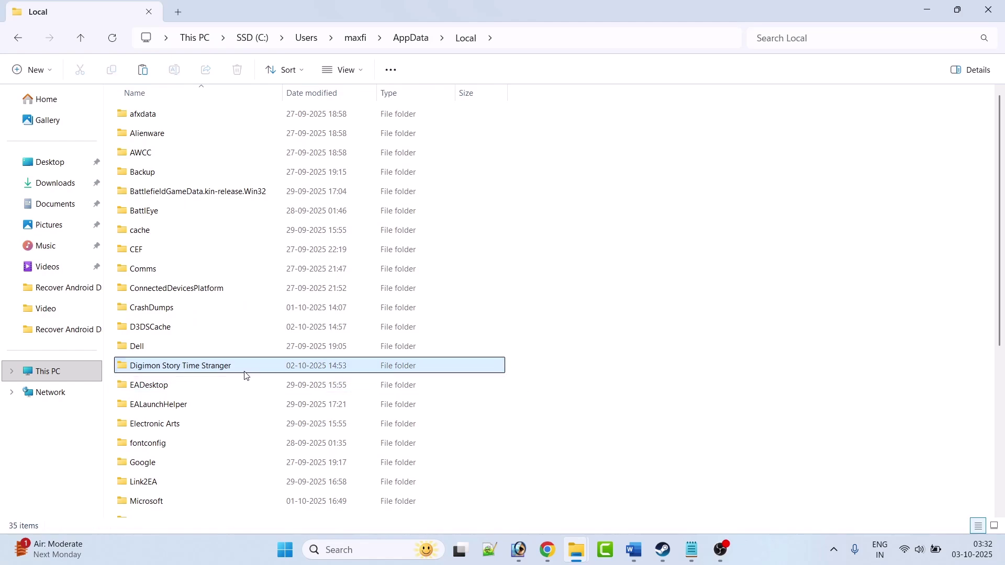
mouse_move(246, 375)
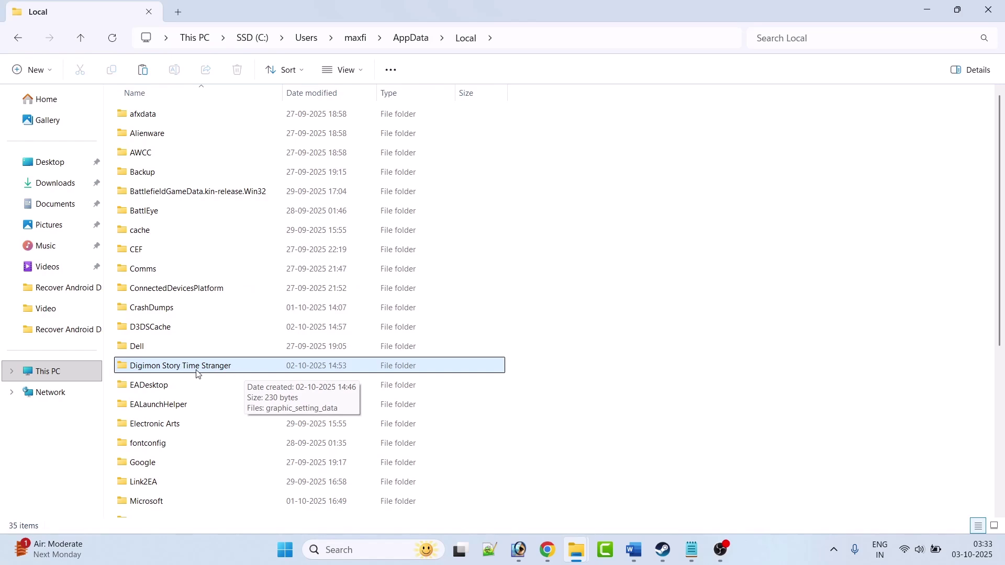
right_click(219, 369)
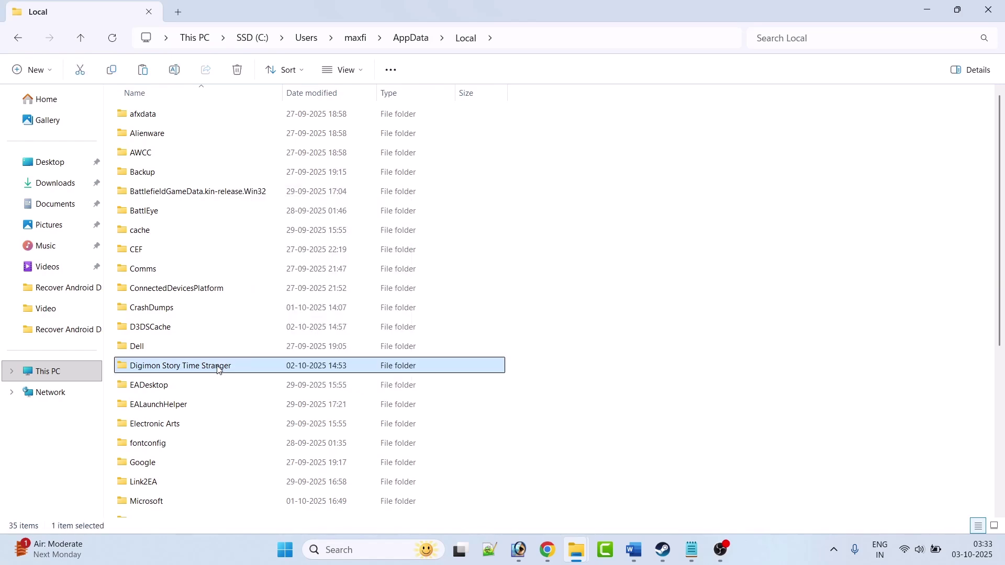
left_click(409, 387)
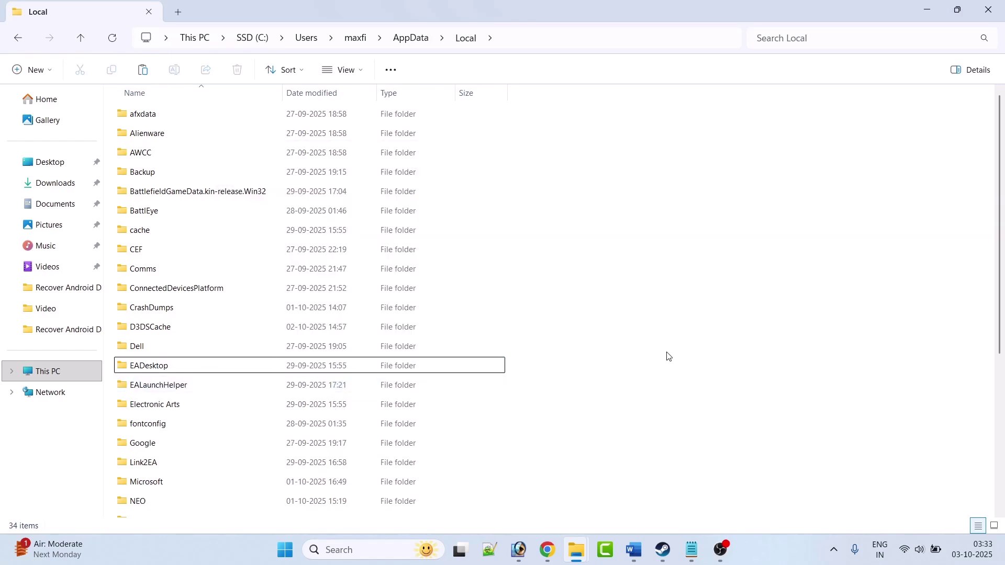
left_click(663, 550)
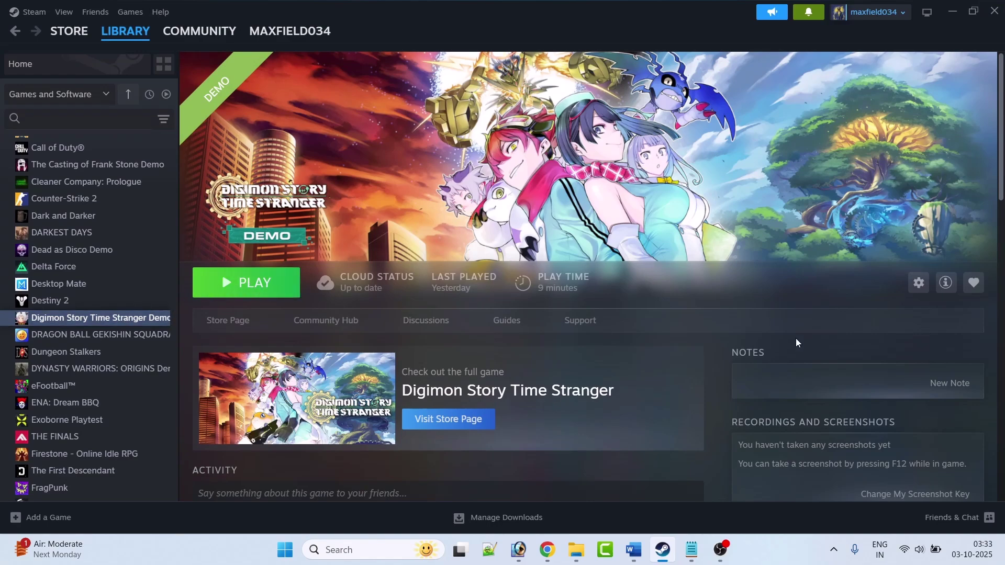
Step: Read Fix 4 in the guide, highlighting the keyboard layout paragraph and the French keyboard quote
left_click(633, 550)
scroll(369, 376, "down", 3)
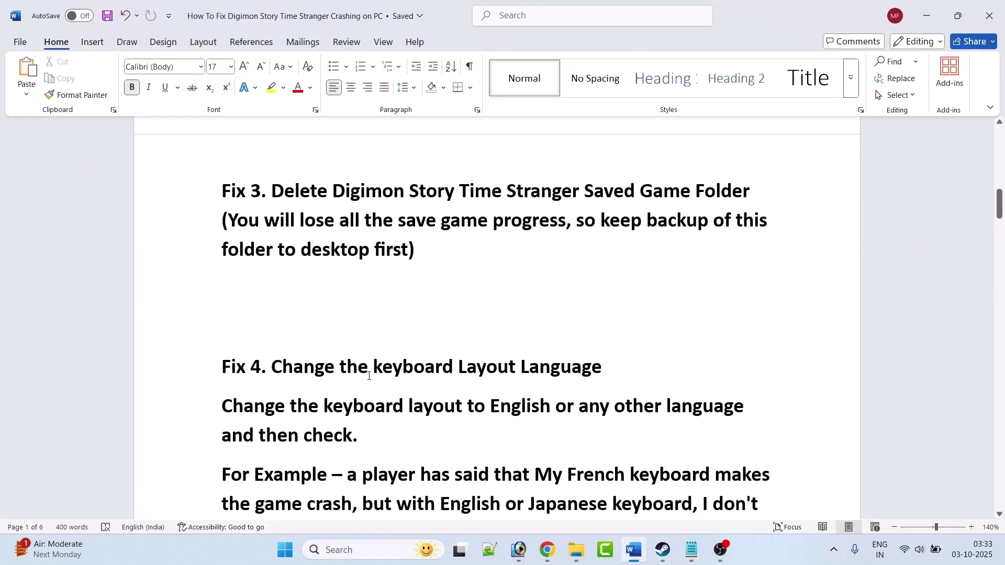
scroll(540, 330, "down", 1)
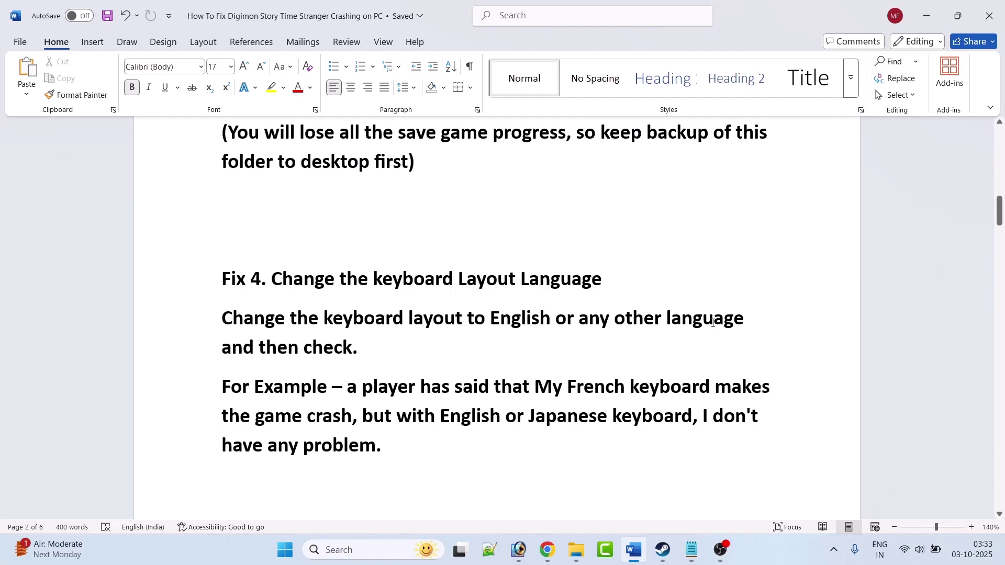
left_click_drag(365, 349, 235, 319)
left_click(439, 386)
left_click_drag(365, 388, 352, 418)
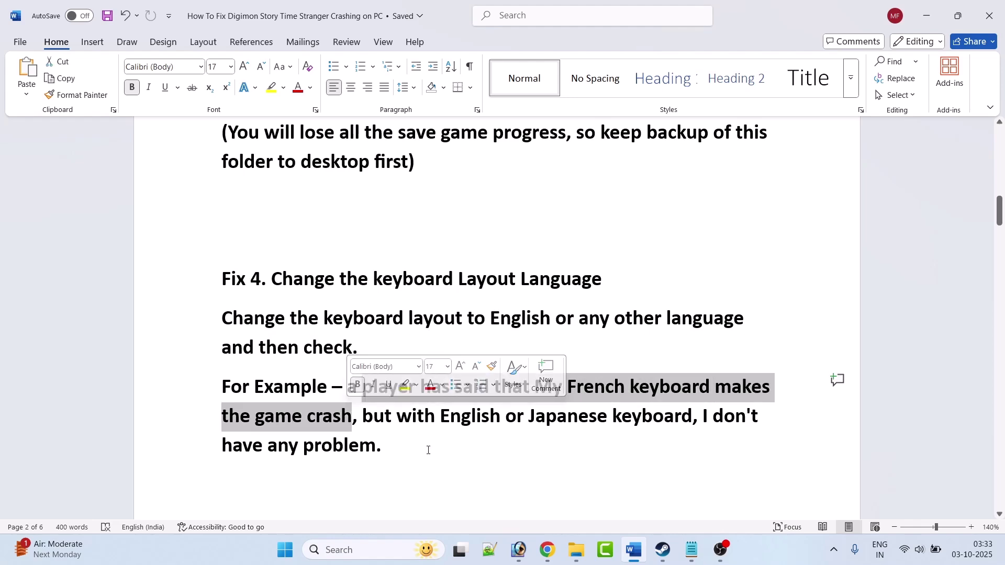
left_click(439, 432)
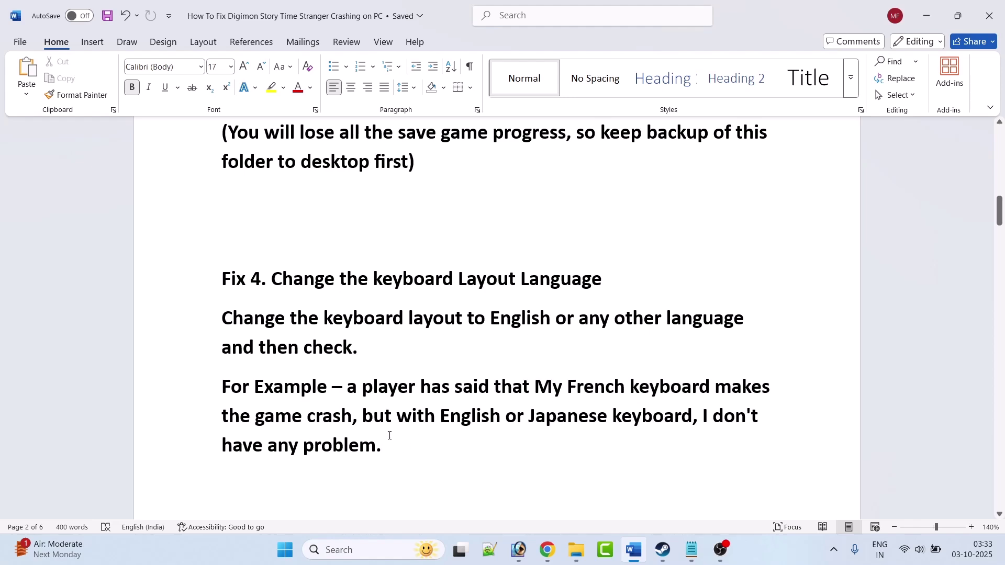
Step: Highlight the For Example paragraph, reach the 'Fix 5. Verify the game files' heading, then return to Steam
left_click_drag(386, 442, 222, 386)
left_click(418, 446)
scroll(465, 456, "down", 3)
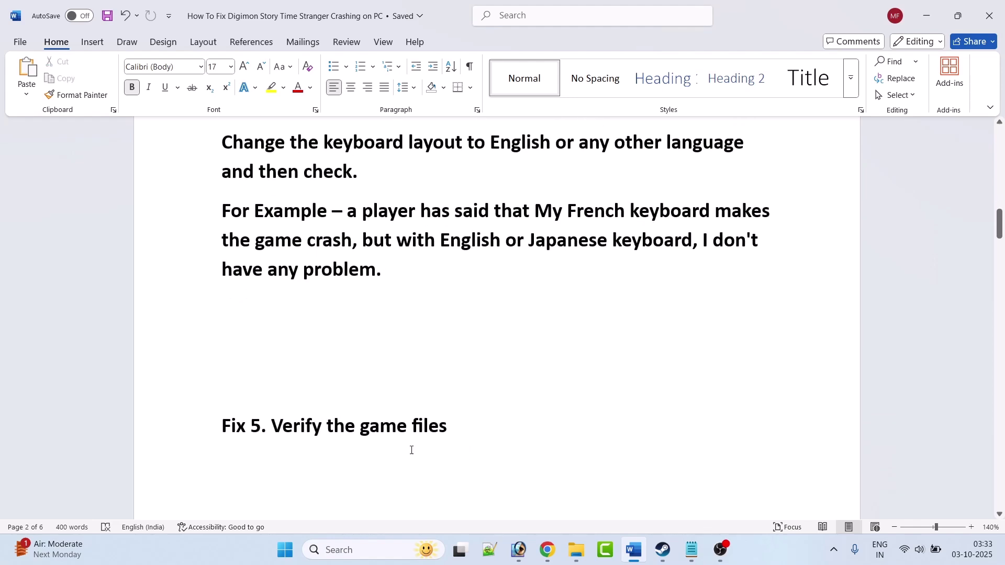
triple_click(365, 432)
left_click(567, 460)
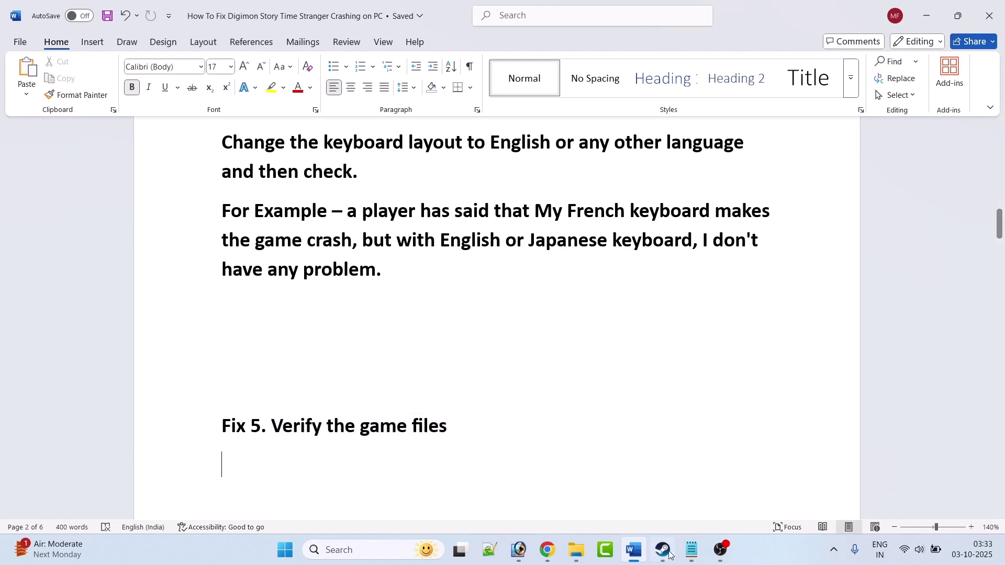
left_click(663, 549)
mouse_move(128, 39)
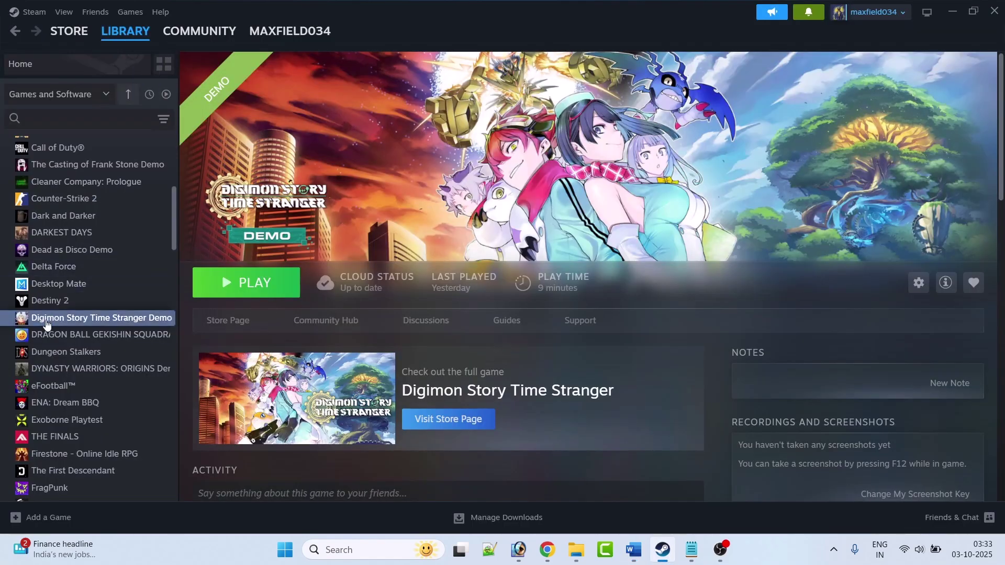
right_click(96, 318)
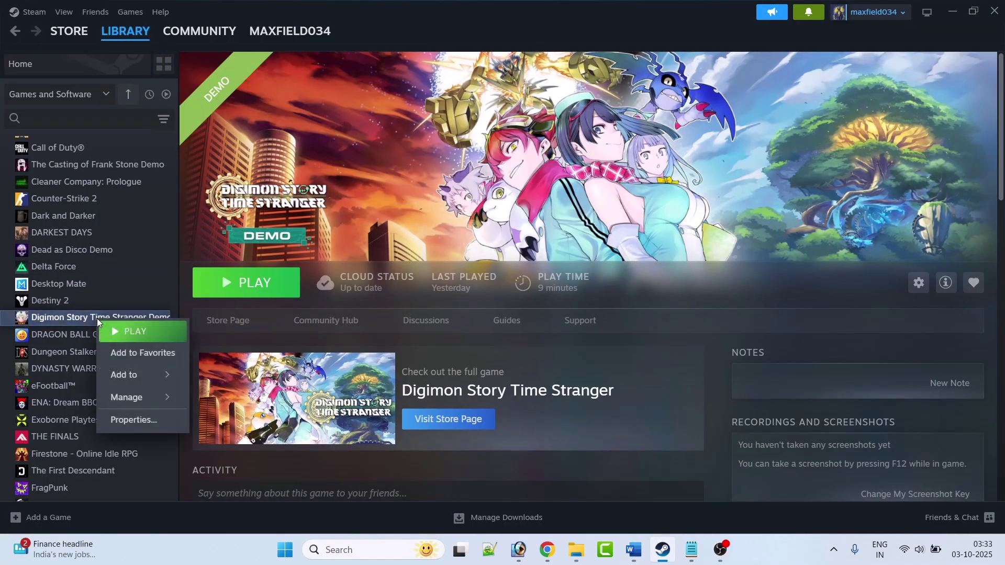
left_click(140, 420)
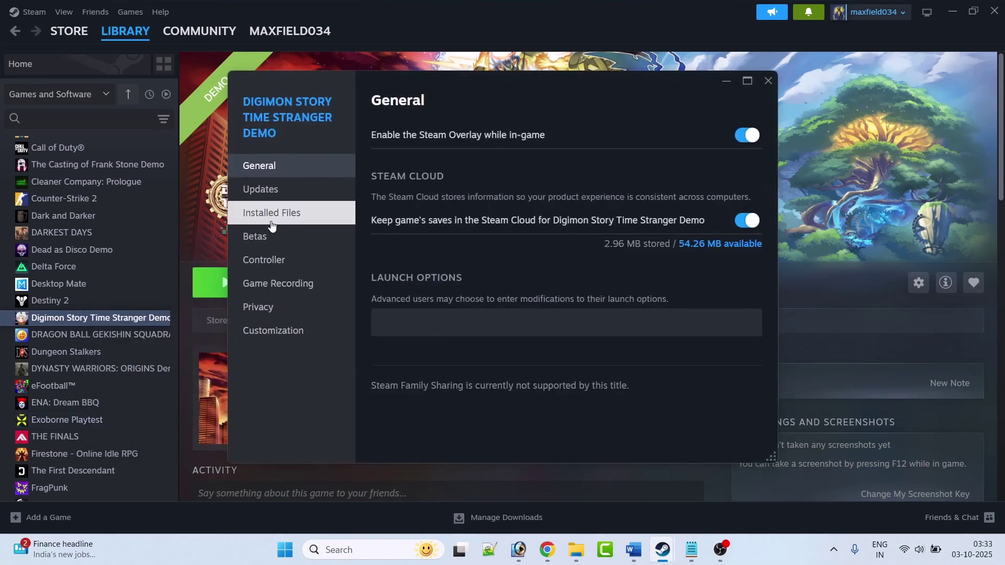
left_click(297, 222)
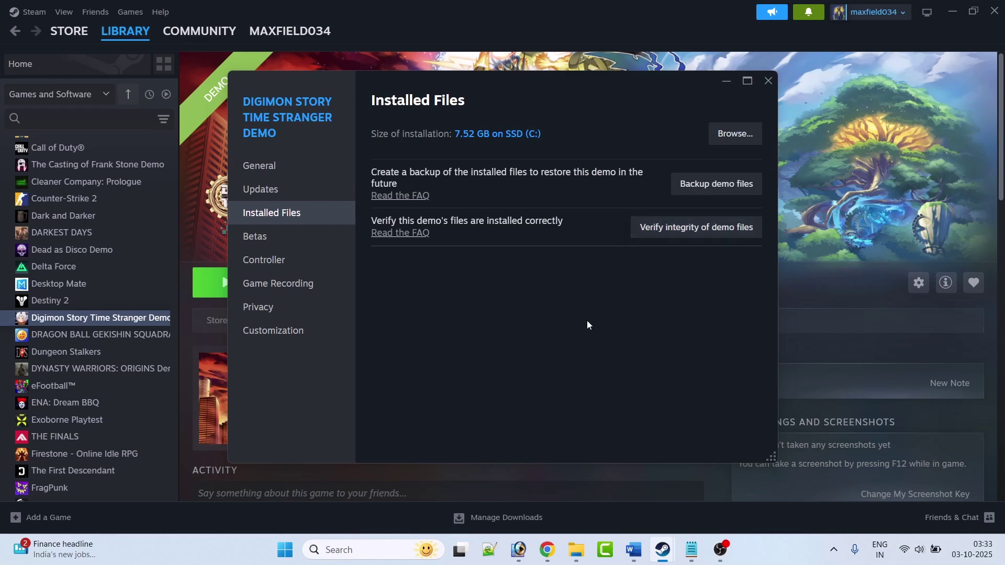
key("alt+Tab")
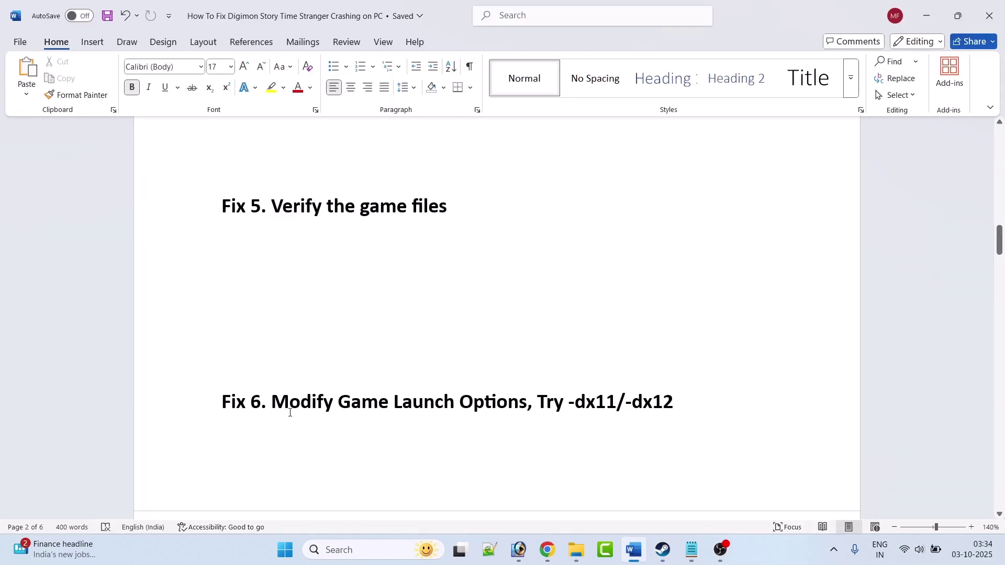
left_click_drag(278, 409, 673, 409)
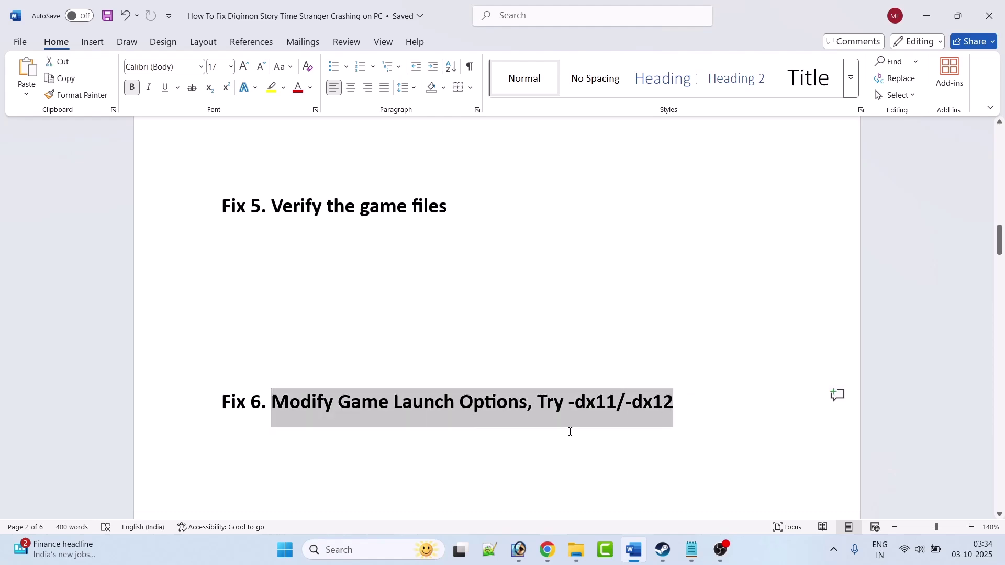
left_click(609, 419)
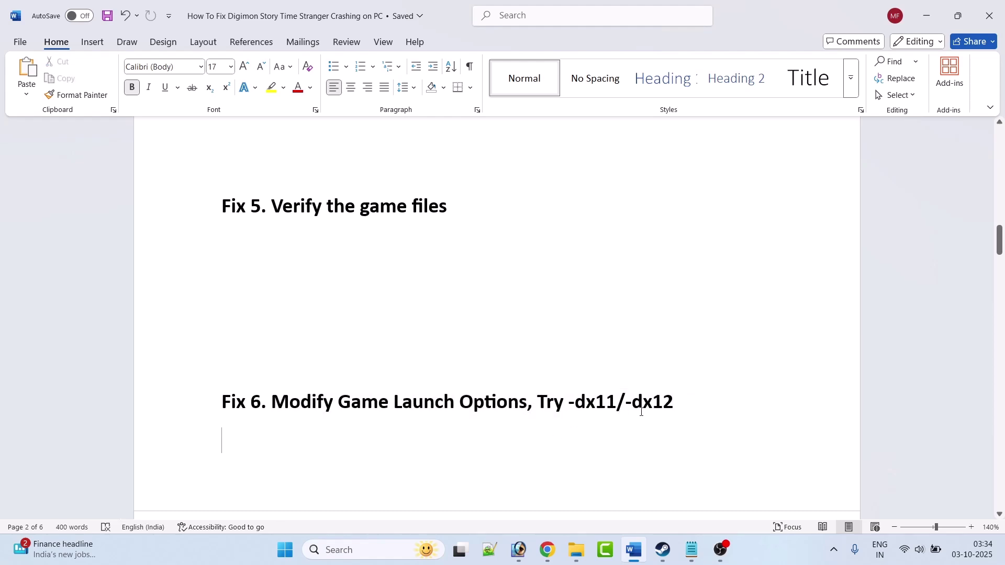
Step: Inspect the Digimon demo's Properties launch options twice, closing without changes
left_click(663, 550)
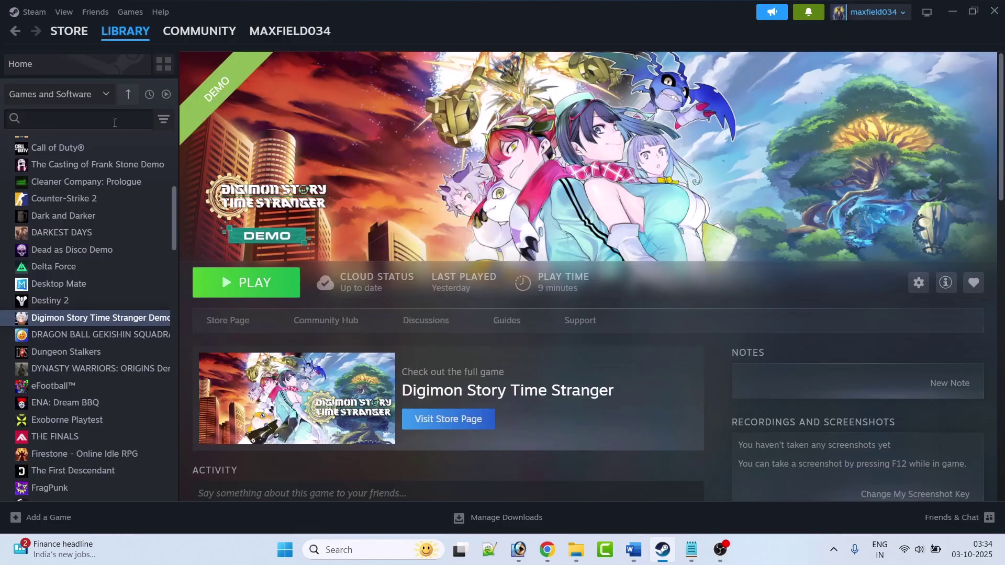
right_click(96, 319)
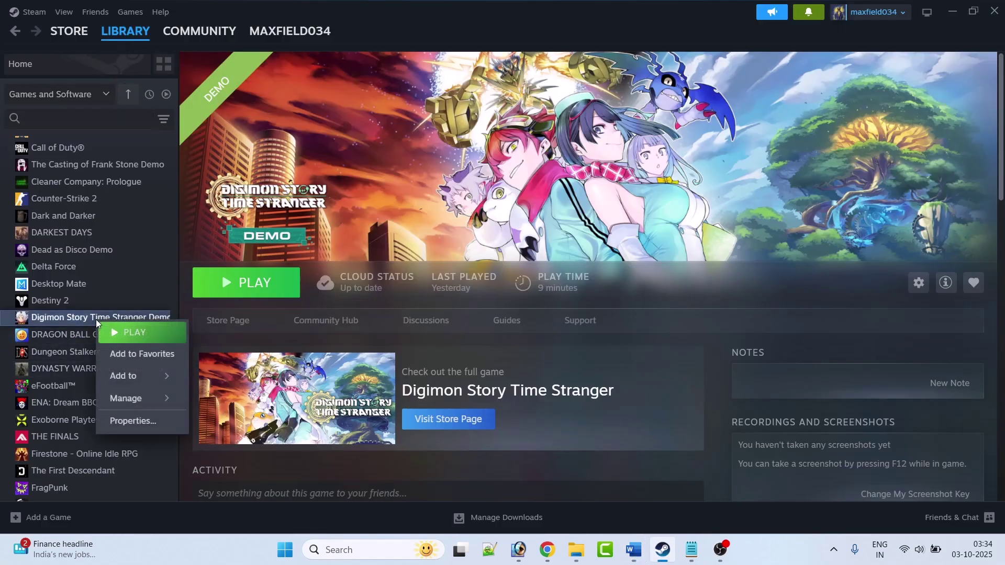
left_click(134, 420)
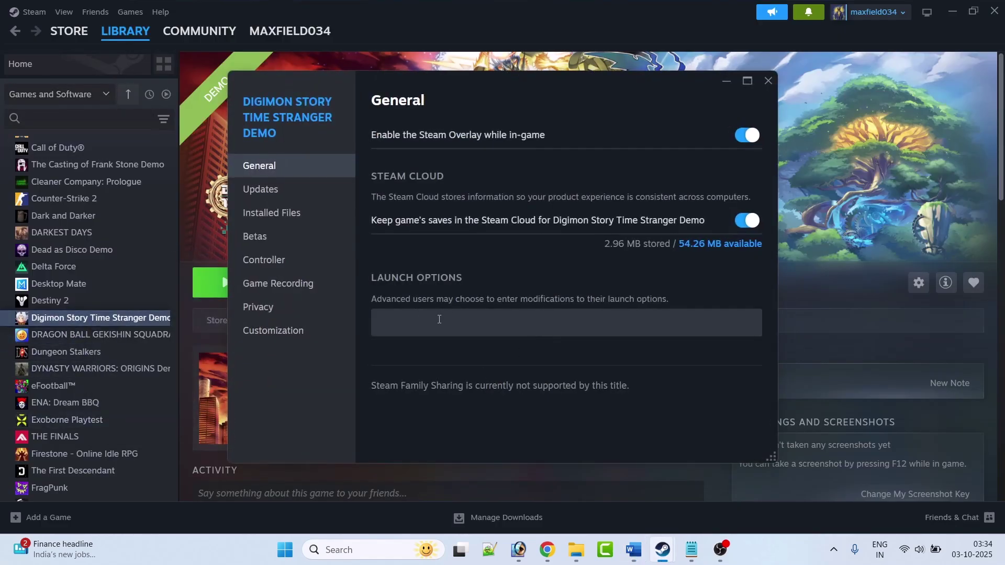
left_click(439, 320)
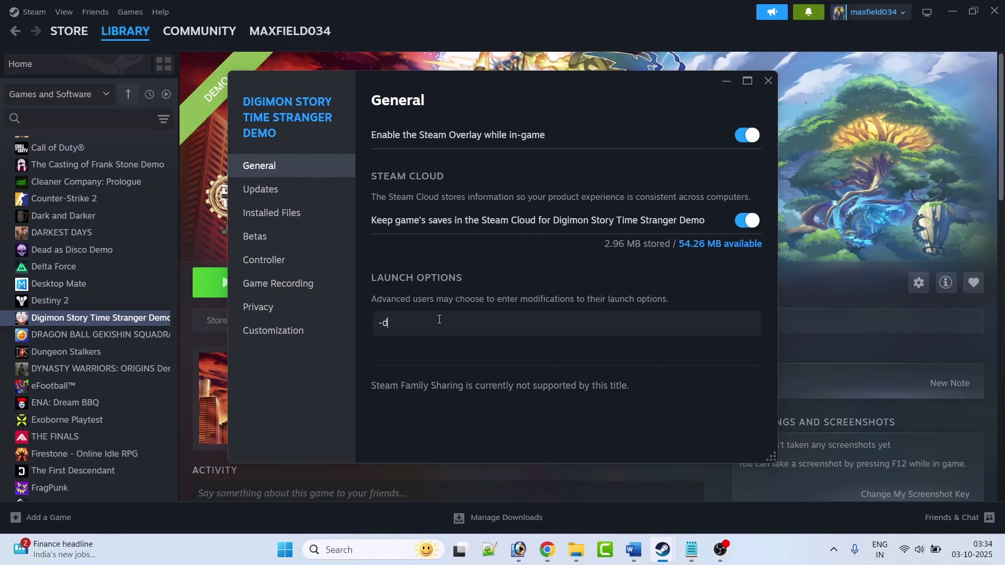
left_click(768, 81)
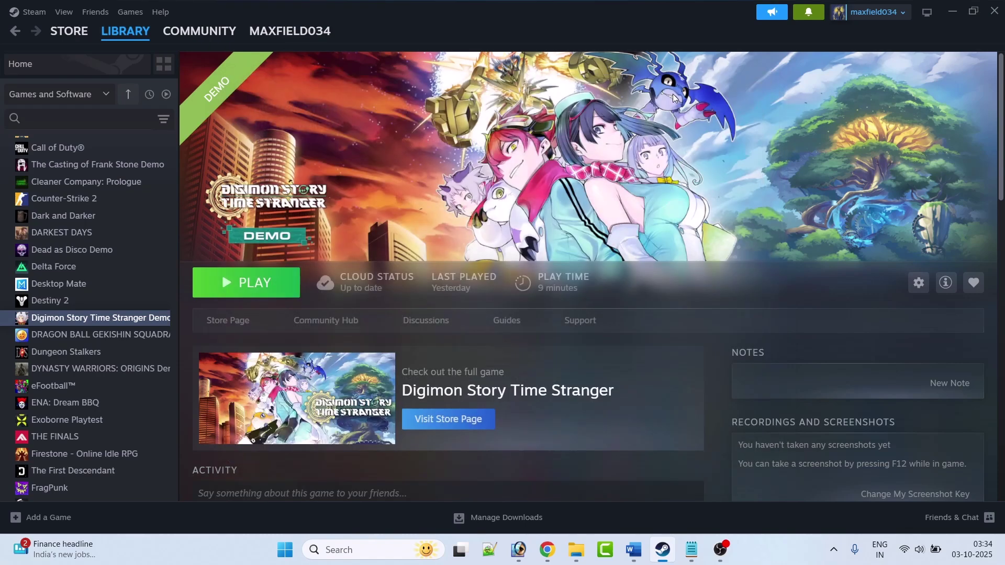
right_click(89, 316)
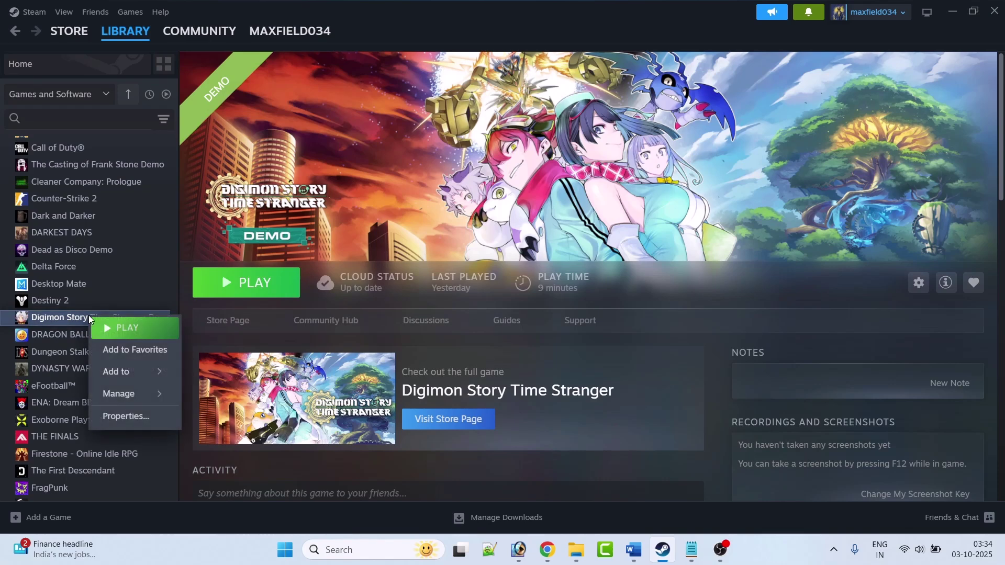
left_click(140, 417)
left_click(448, 321)
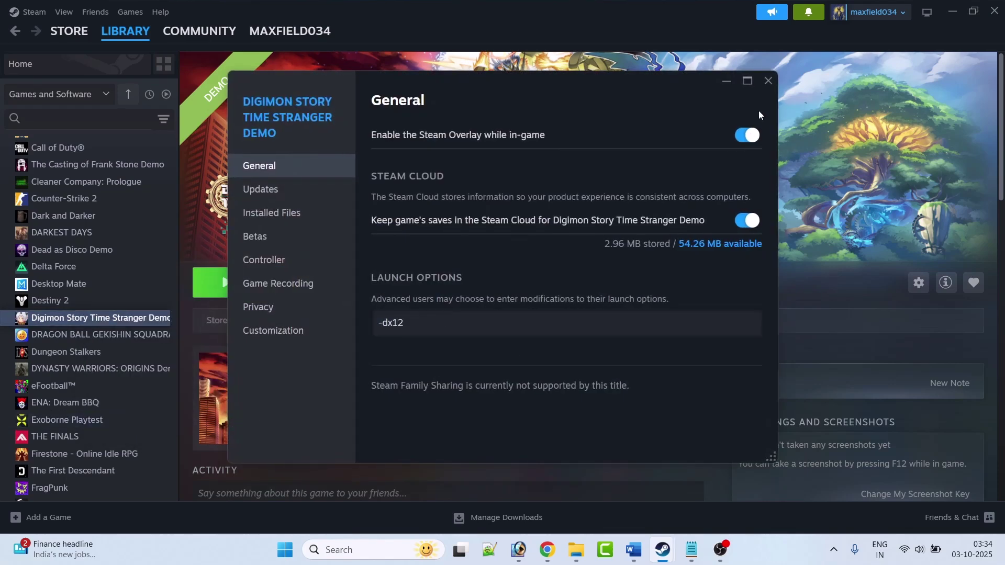
left_click(768, 81)
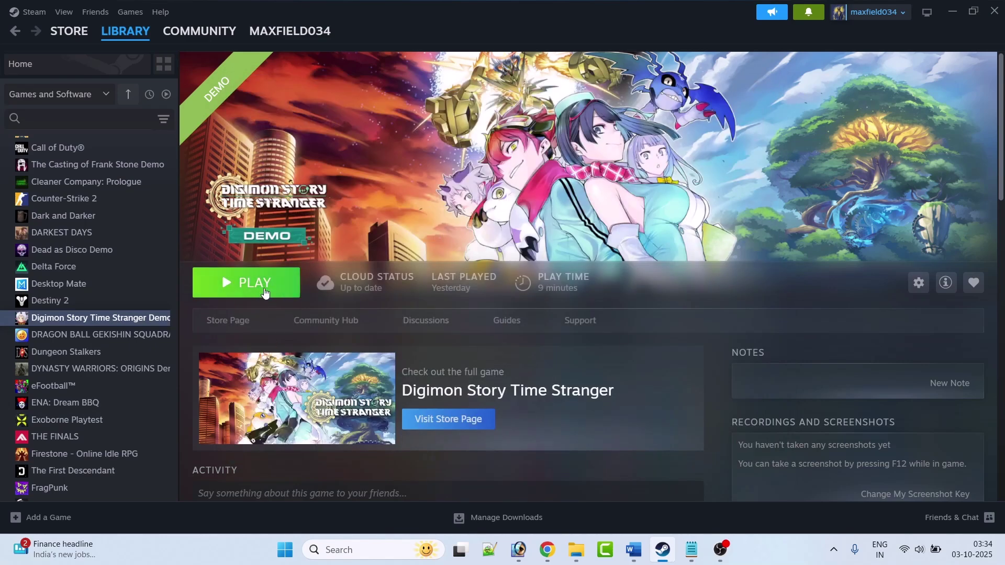
Step: Remove the -dx12 launch option from the Digimon demo's Properties
right_click(121, 320)
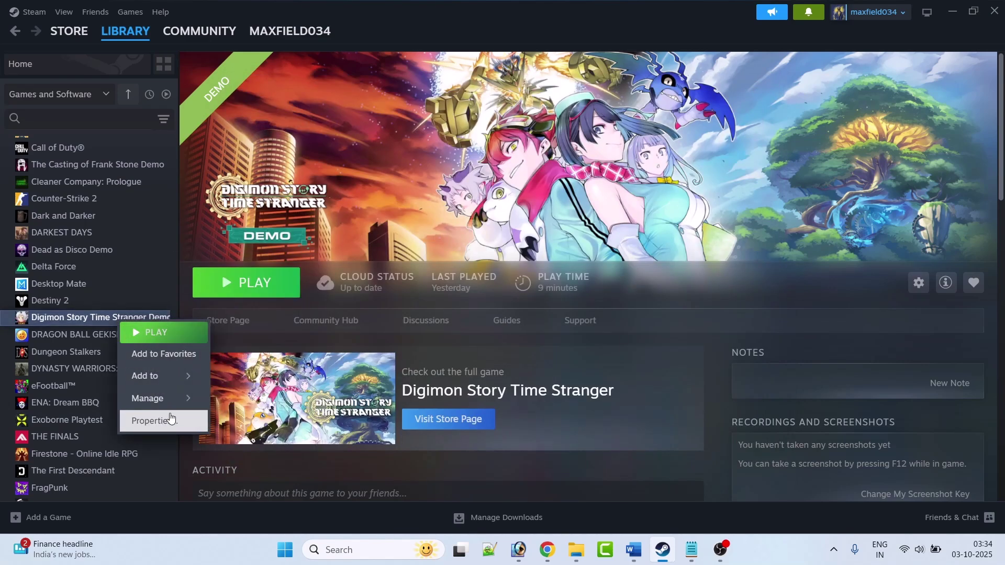
left_click(152, 420)
left_click_drag(403, 323, 378, 327)
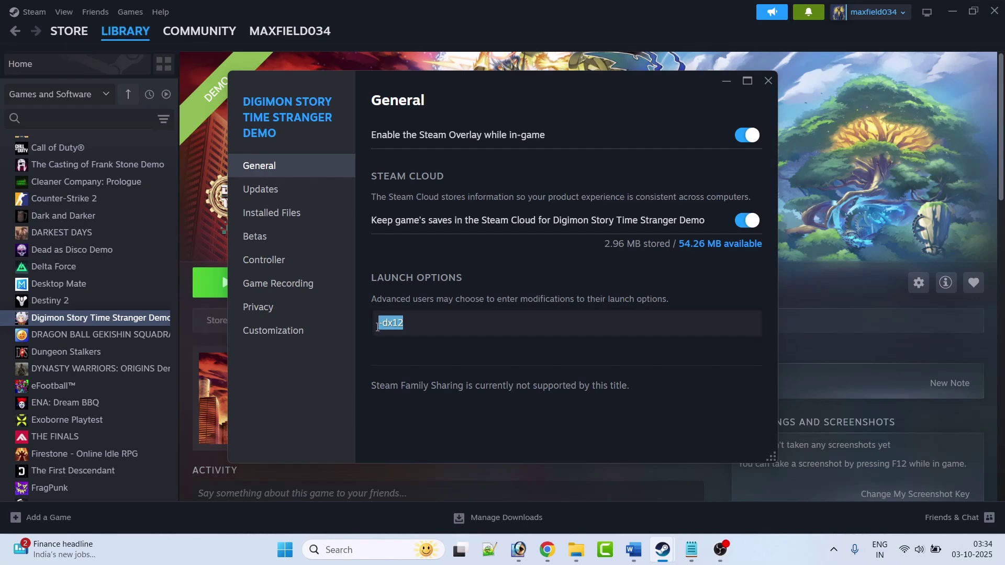
key("BackSpace")
left_click(774, 81)
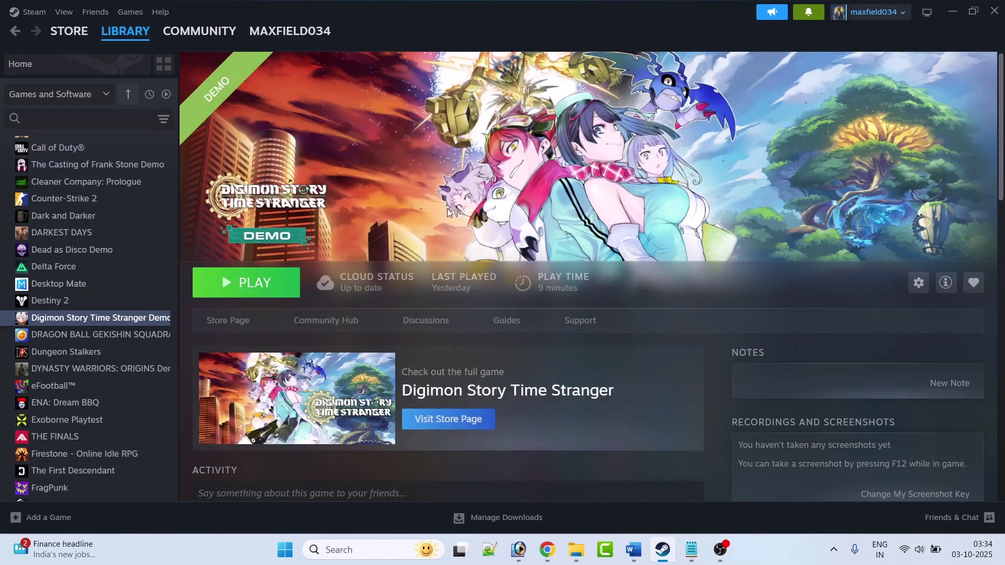
Step: Scroll the guide to 'Fix 7. Run game as an administrator', then return to Steam
left_click(633, 549)
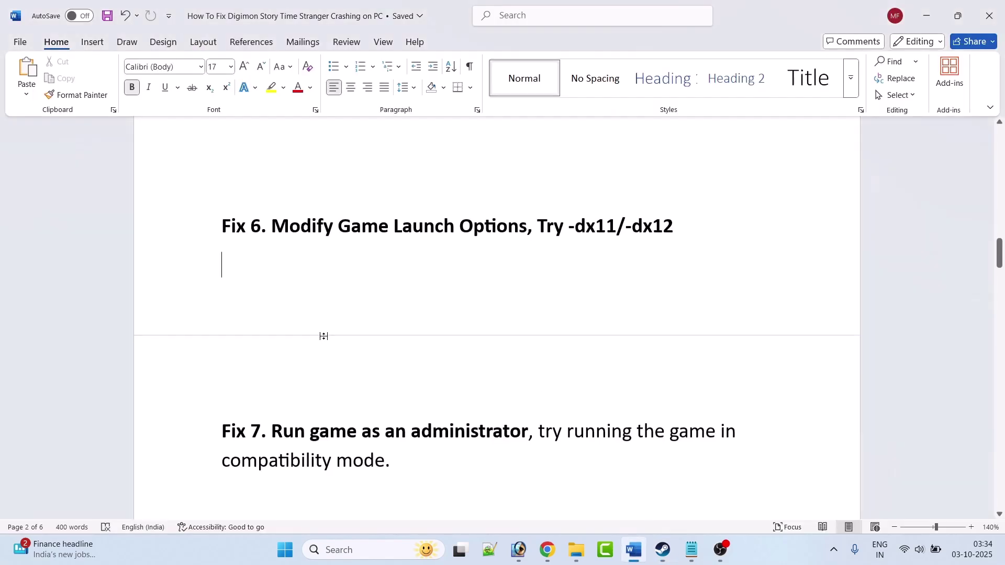
scroll(436, 363, "down", 2)
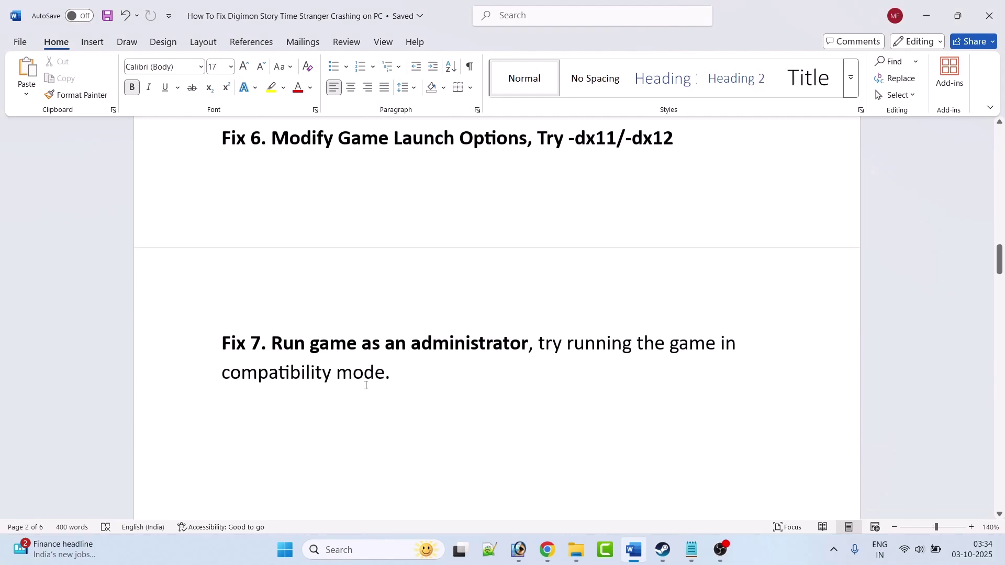
left_click(663, 549)
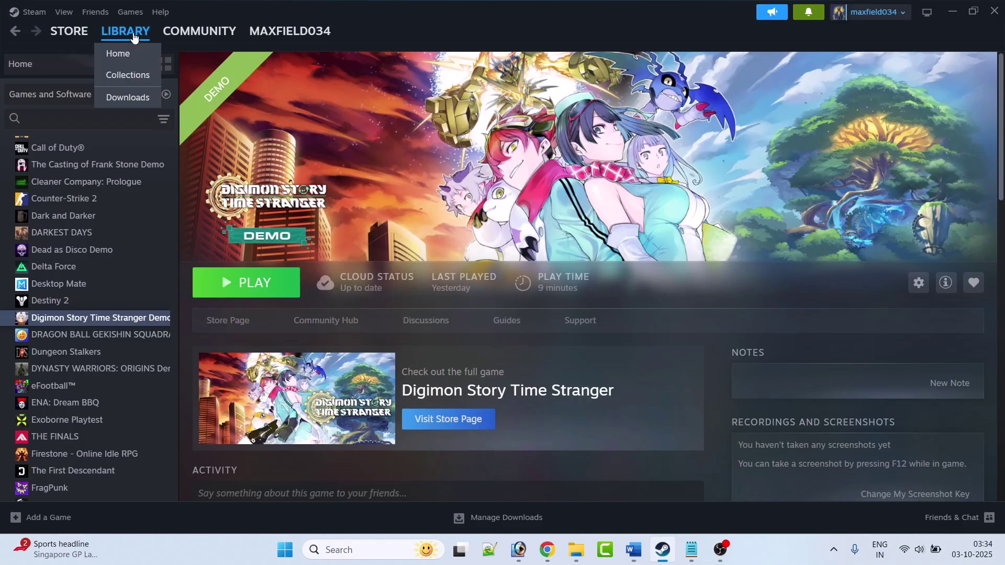
Step: Browse the demo's local files and open the game exe's Compatibility properties
right_click(101, 320)
mouse_move(138, 392)
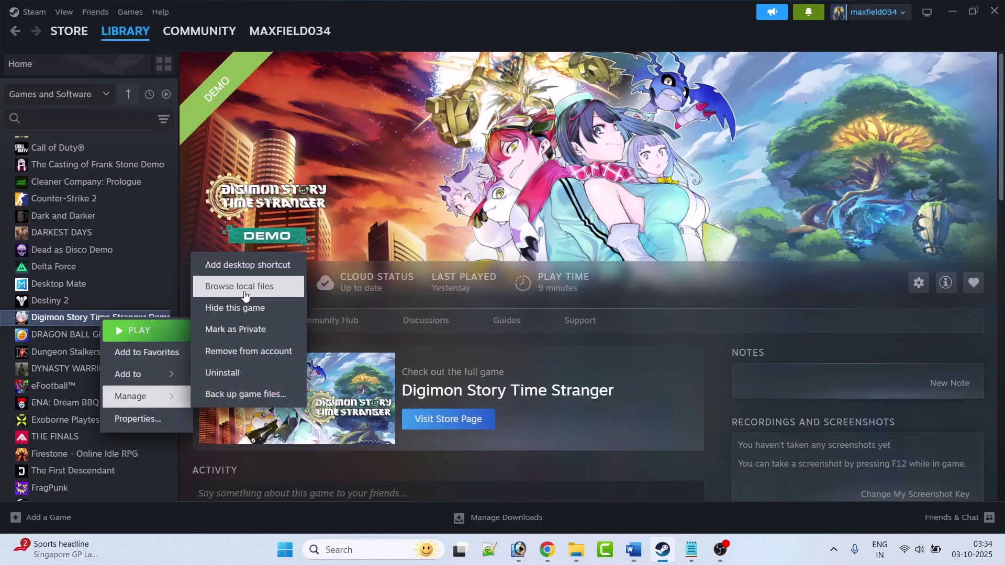
left_click(265, 287)
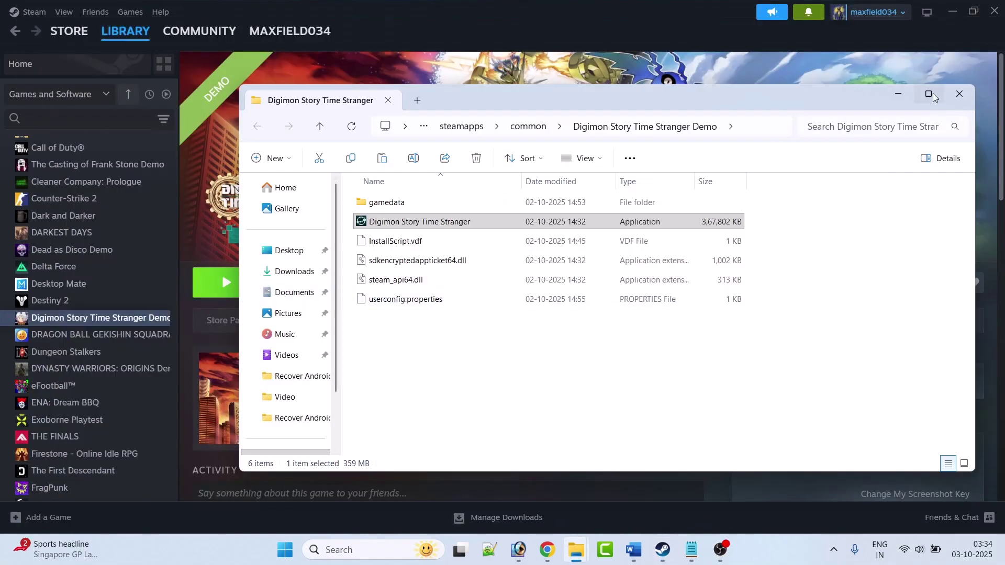
left_click(933, 97)
left_click(132, 138)
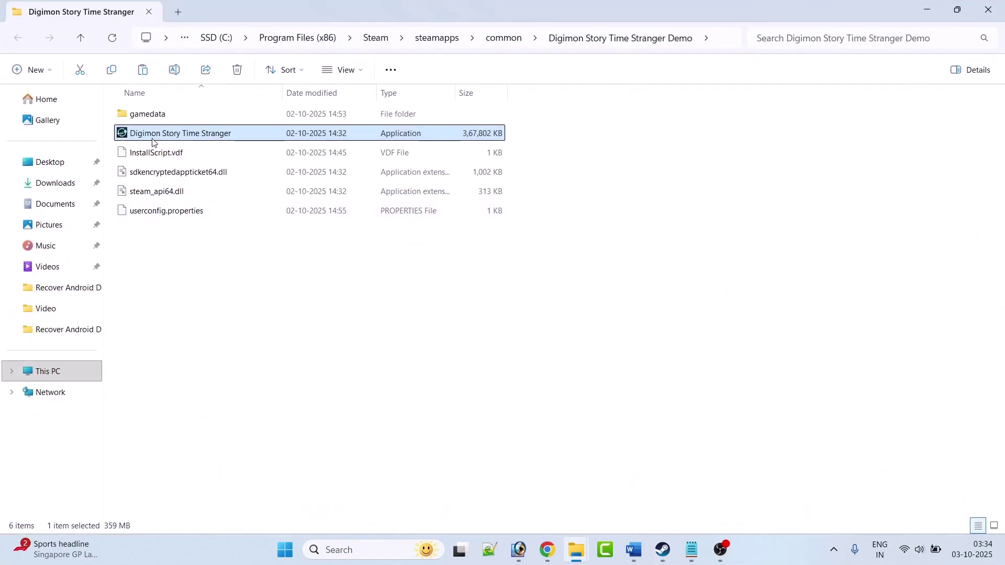
right_click(236, 135)
left_click(307, 354)
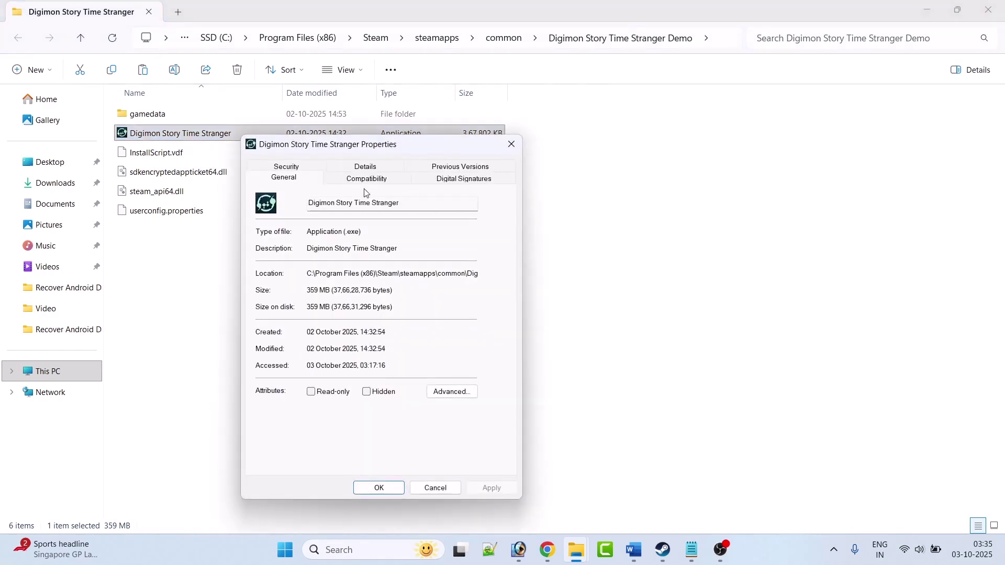
left_click(352, 179)
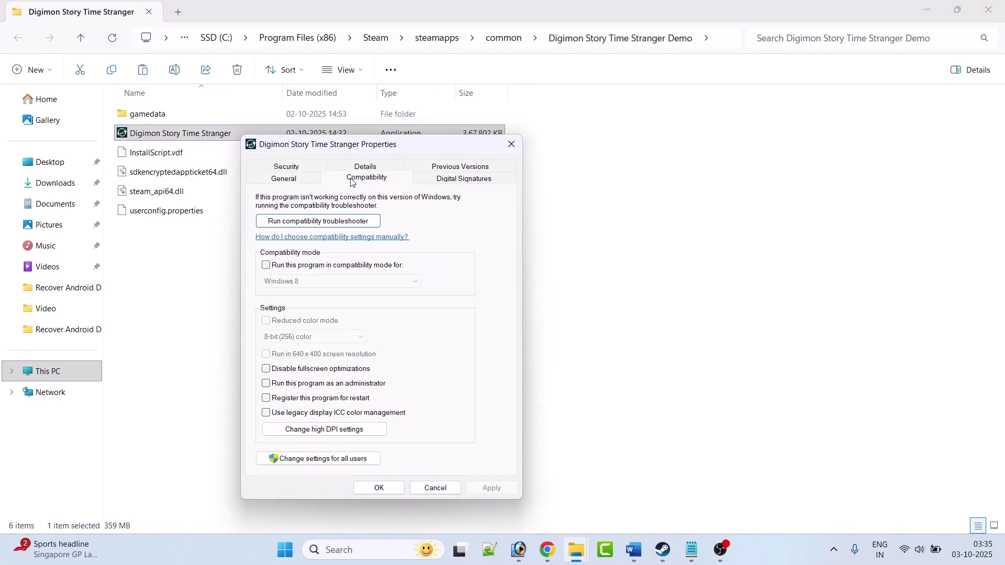
Step: Apply Run as administrator and Windows 8 compatibility mode to the game exe
left_click(266, 383)
left_click(491, 488)
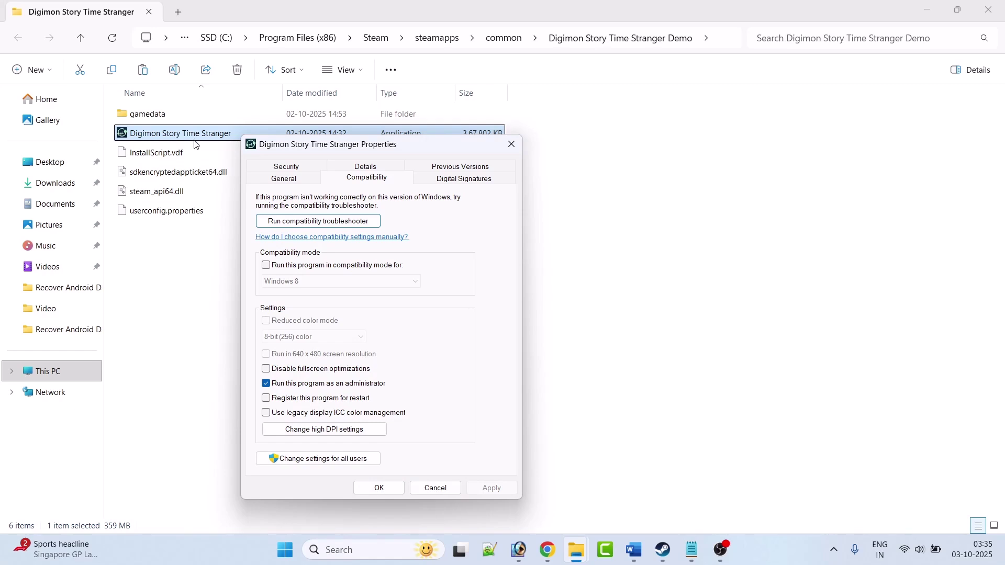
left_click(266, 266)
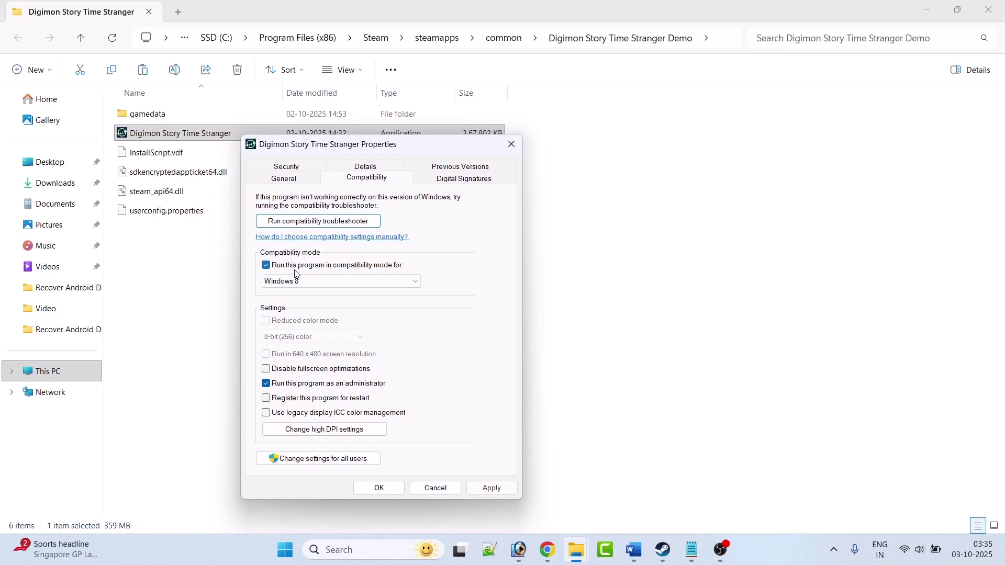
left_click(395, 282)
left_click(319, 330)
left_click(492, 488)
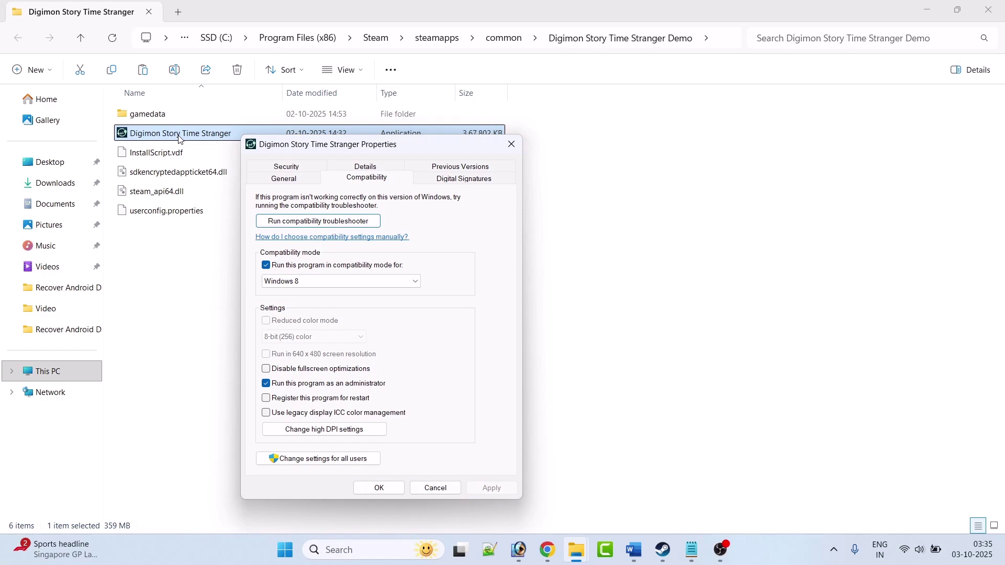
Step: Switch compatibility mode to Windows 7 and disable fullscreen optimizations, applying each change
left_click(320, 283)
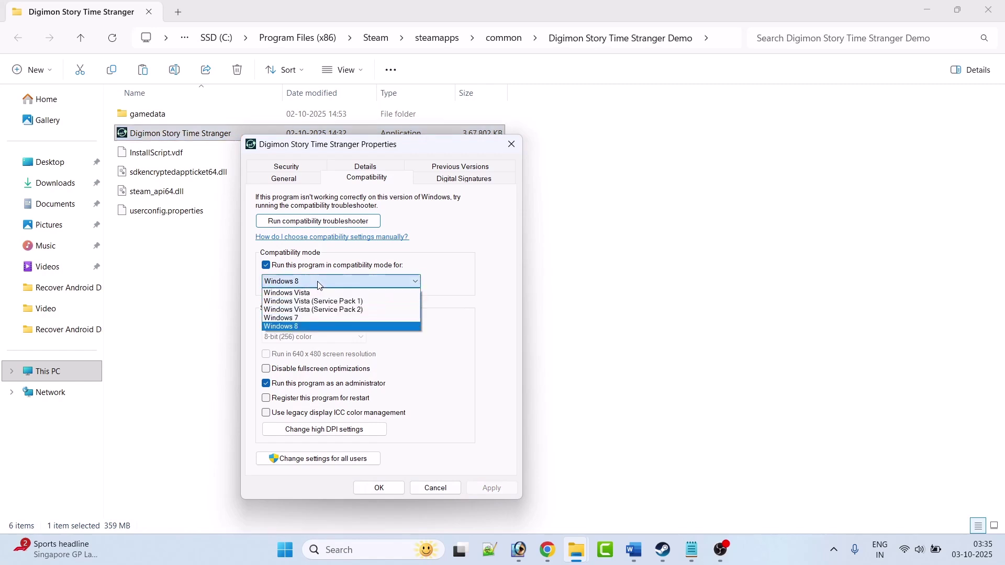
left_click(311, 320)
left_click(491, 487)
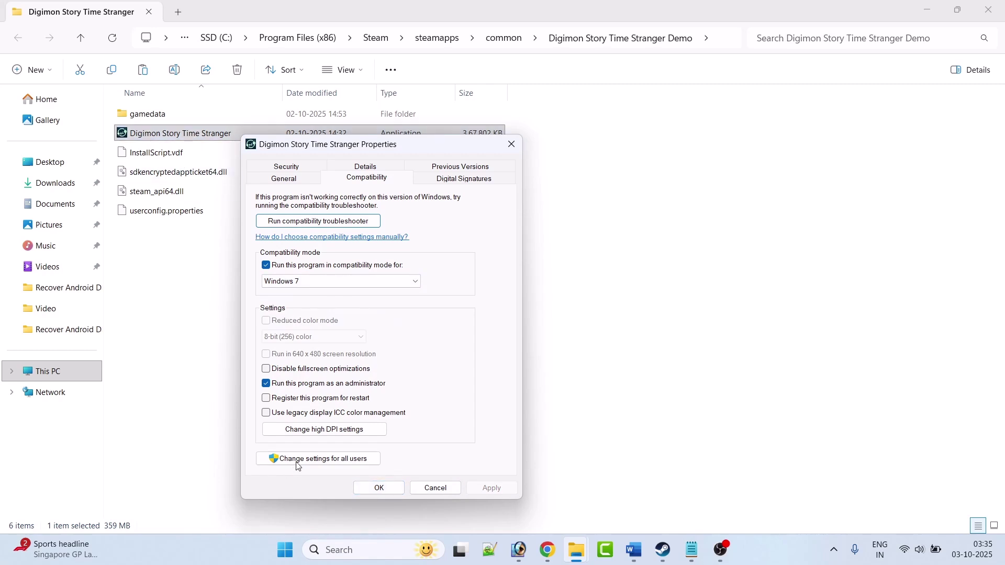
left_click(268, 370)
left_click(494, 488)
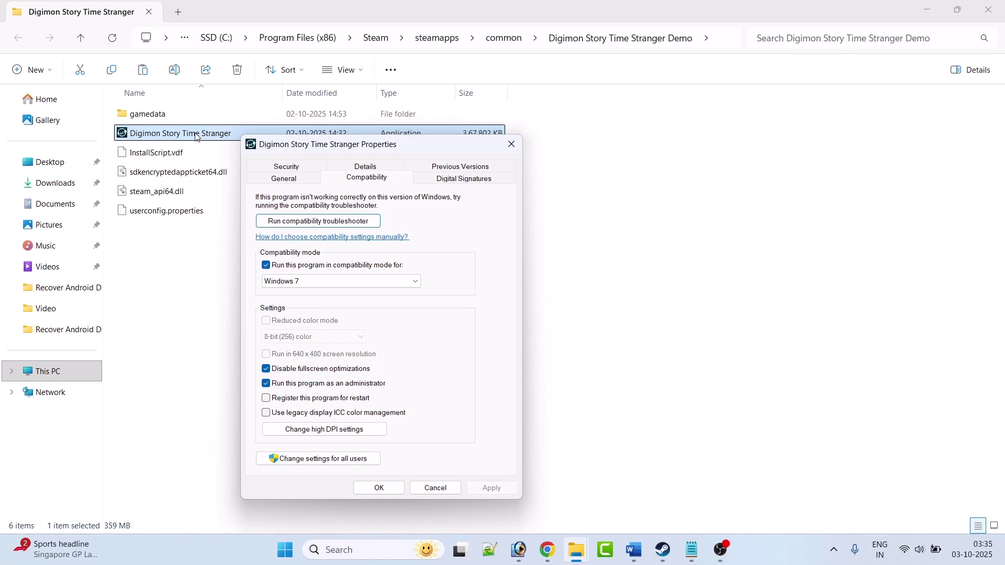
Step: Clear all compatibility options, apply and close, then scroll the guide to Fix 8
left_click(267, 268)
left_click(266, 369)
left_click(267, 384)
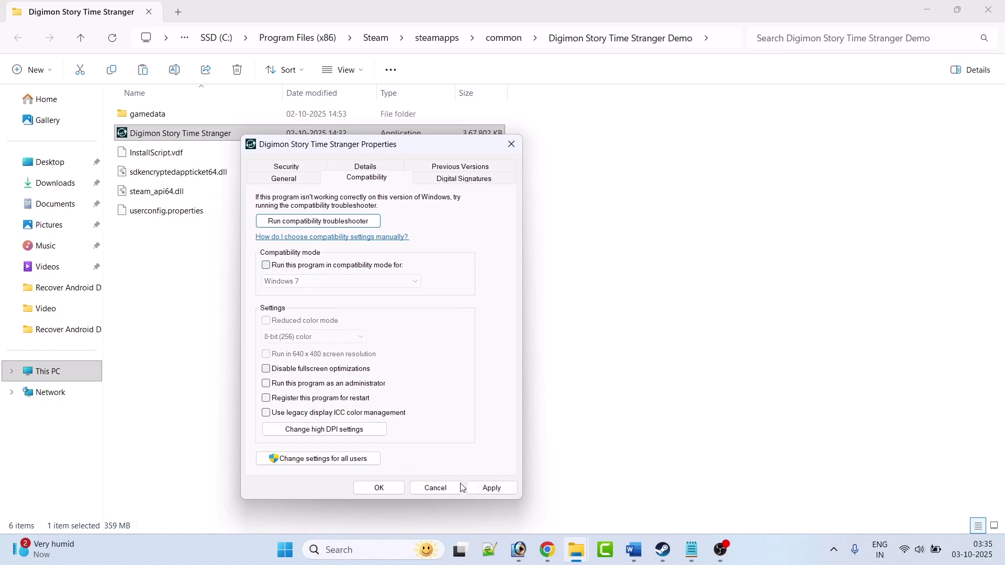
left_click(496, 488)
left_click(375, 491)
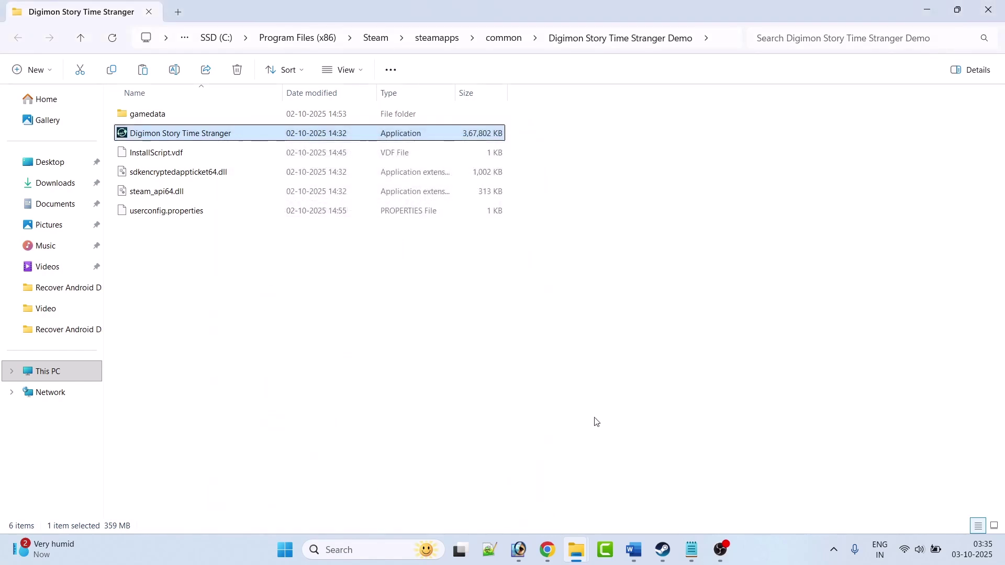
left_click(633, 550)
scroll(369, 354, "down", 5)
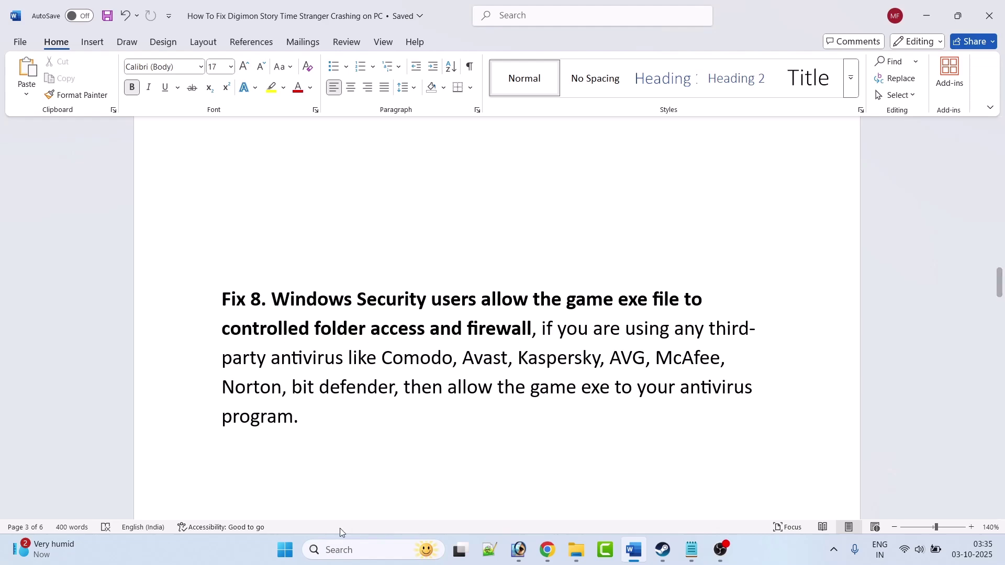
Step: Open Windows Security's Controlled folder access allowed-apps list via Ransomware protection, approving the permission prompt
left_click(348, 549)
type("windows se")
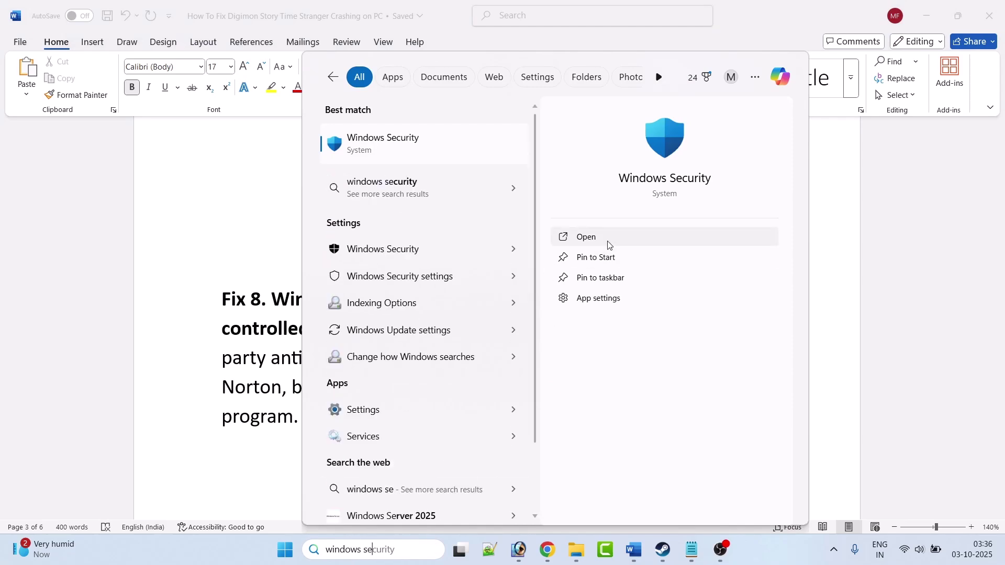
left_click(607, 240)
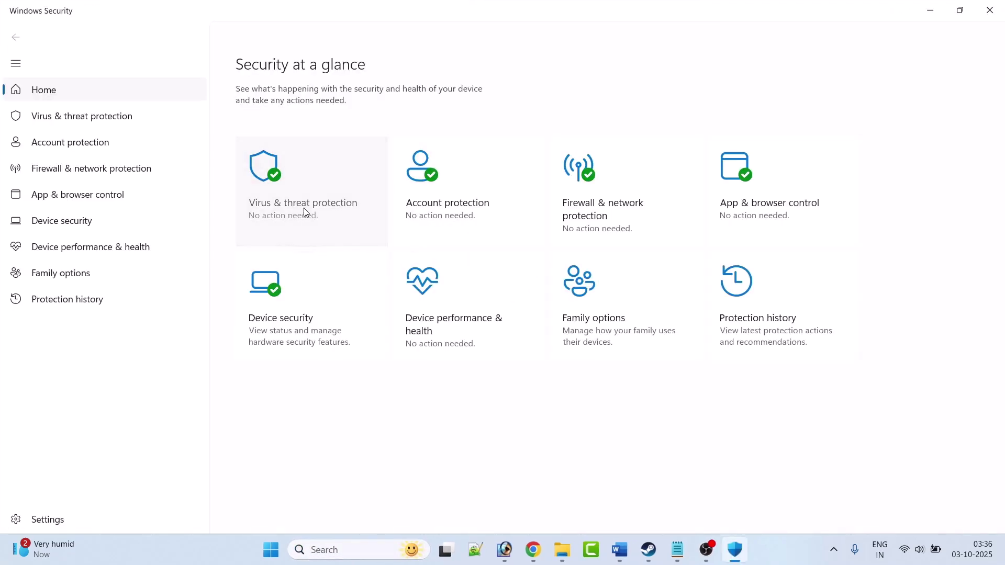
left_click(303, 208)
scroll(398, 312, "down", 2)
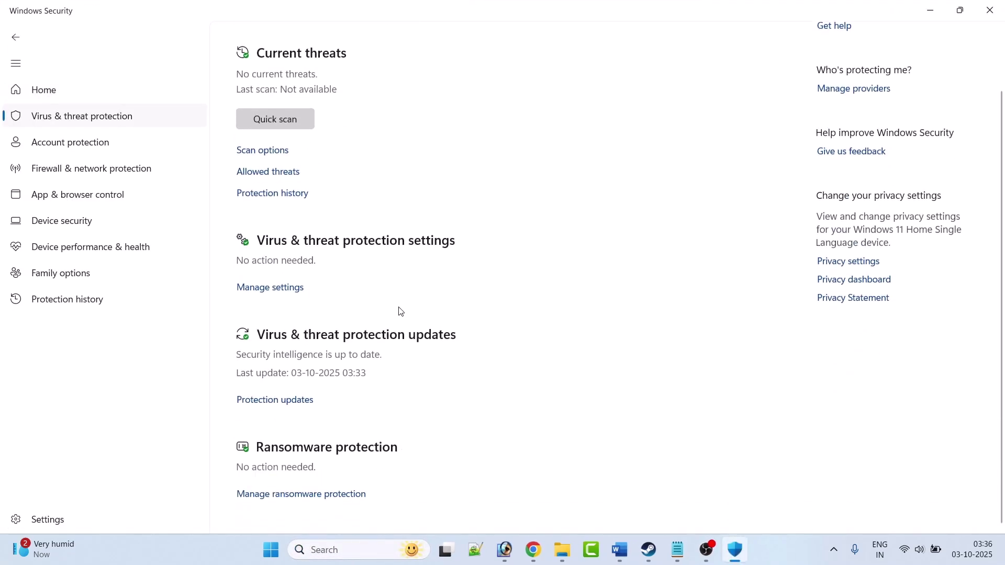
left_click(331, 494)
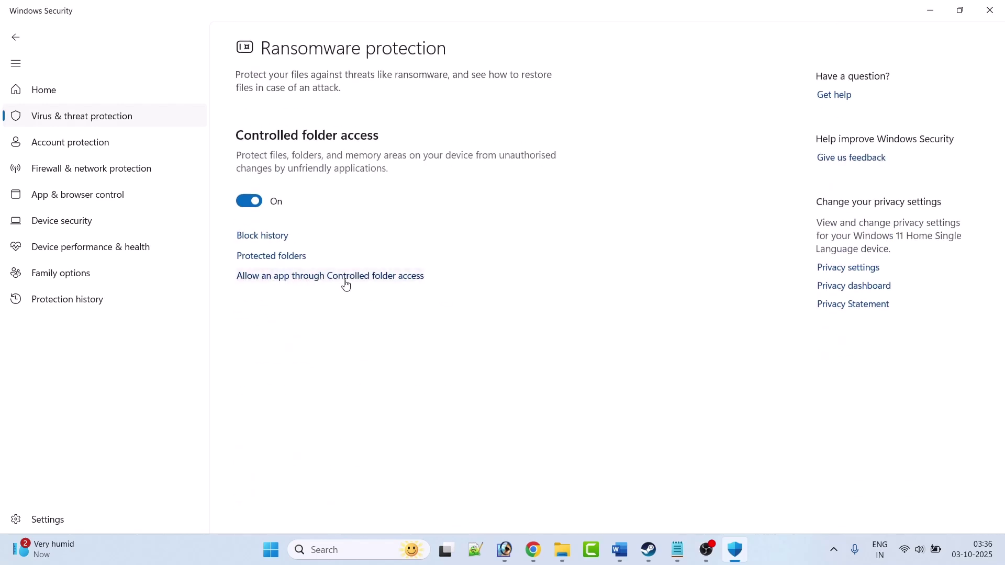
left_click(375, 282)
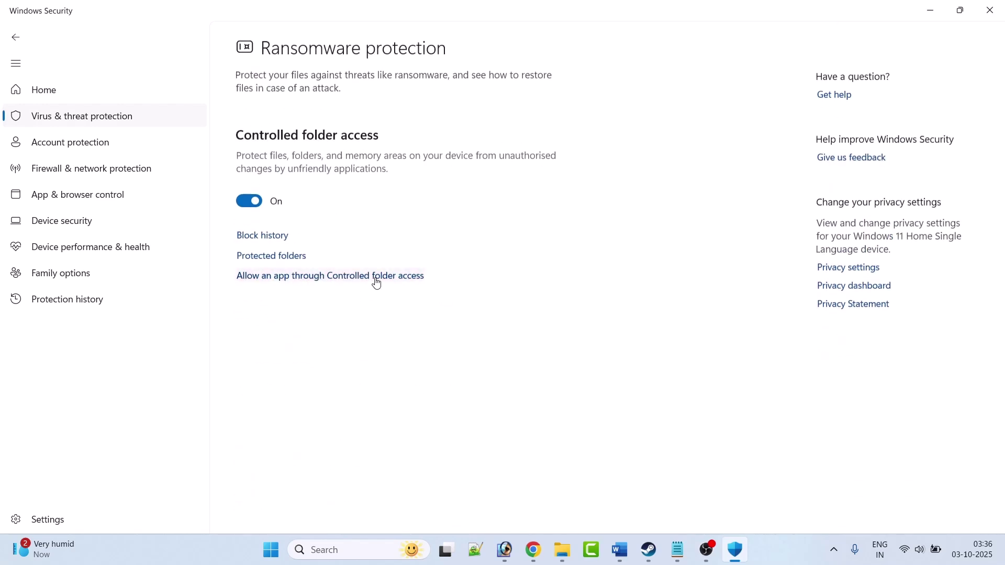
left_click(449, 382)
Step: Start adding an allowed app and browse to C:\Program Files (x86)\Steam
left_click(264, 147)
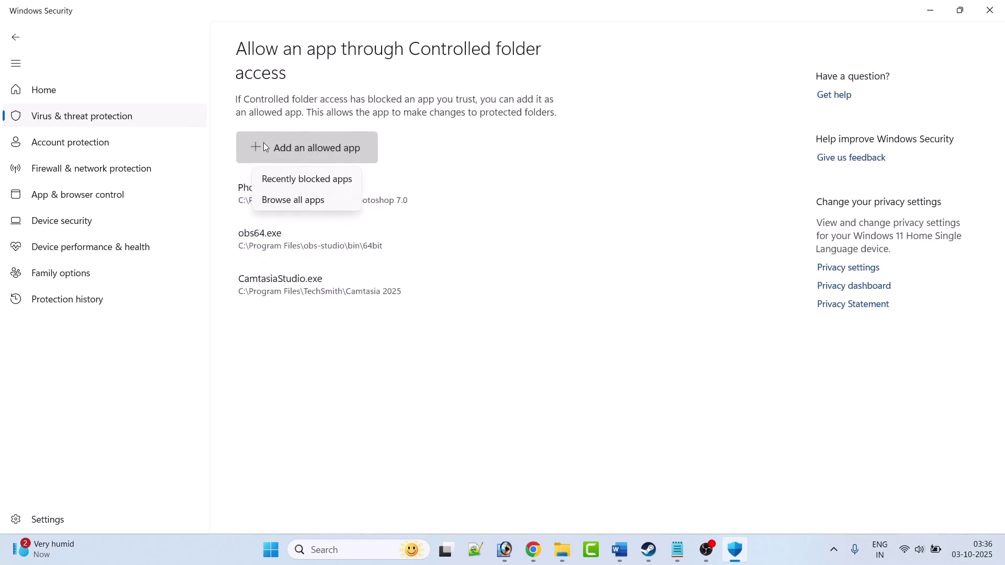
left_click(293, 192)
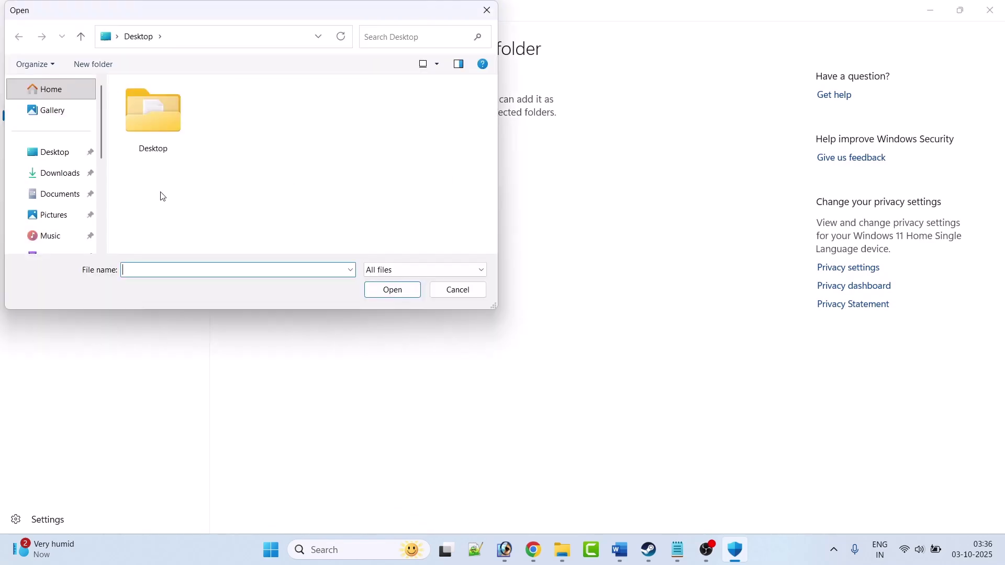
scroll(52, 230, "down", 3)
left_click(40, 210)
double_click(213, 118)
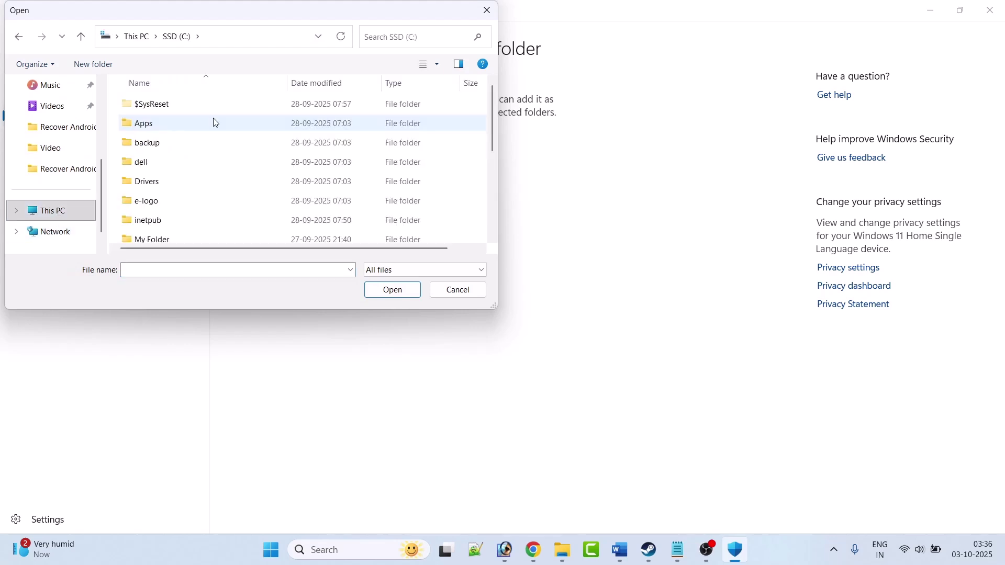
scroll(209, 133, "down", 5)
double_click(199, 140)
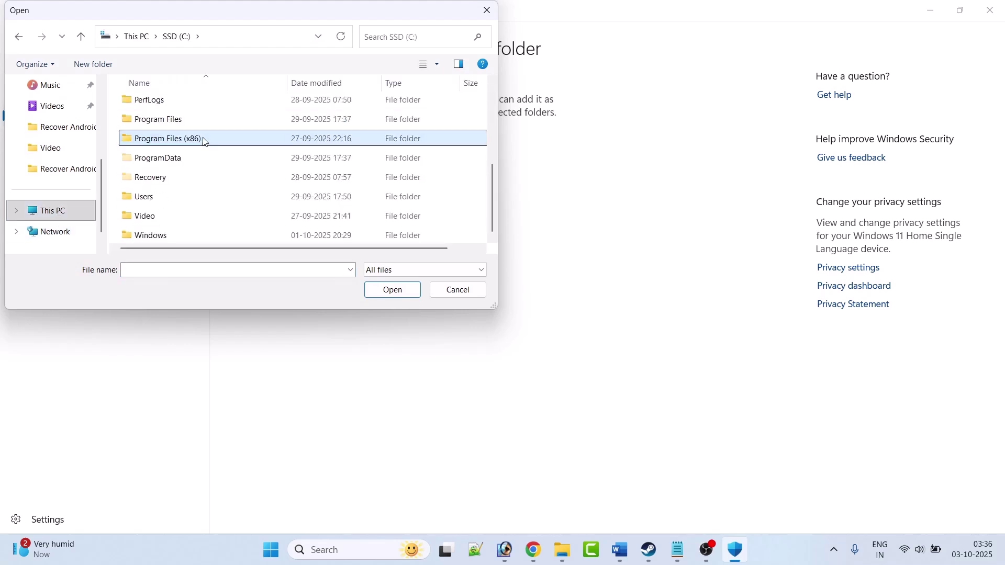
scroll(202, 157, "down", 3)
left_click(197, 197)
left_click(387, 289)
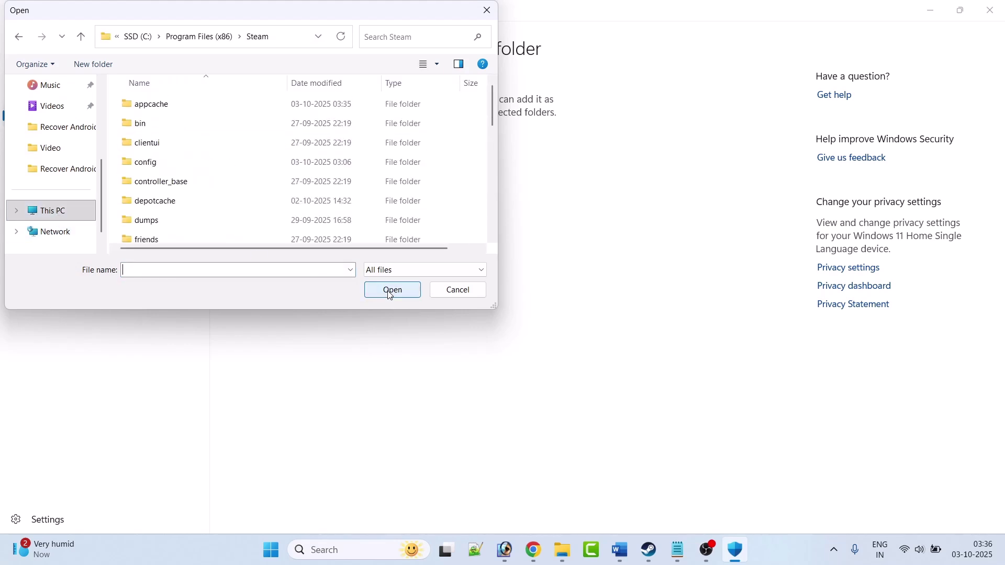
Step: Pick Digimon Story Time Stranger.exe from steamapps\common\Digimon Story Time Stranger Demo as the allowed app
type("steam")
key("Down")
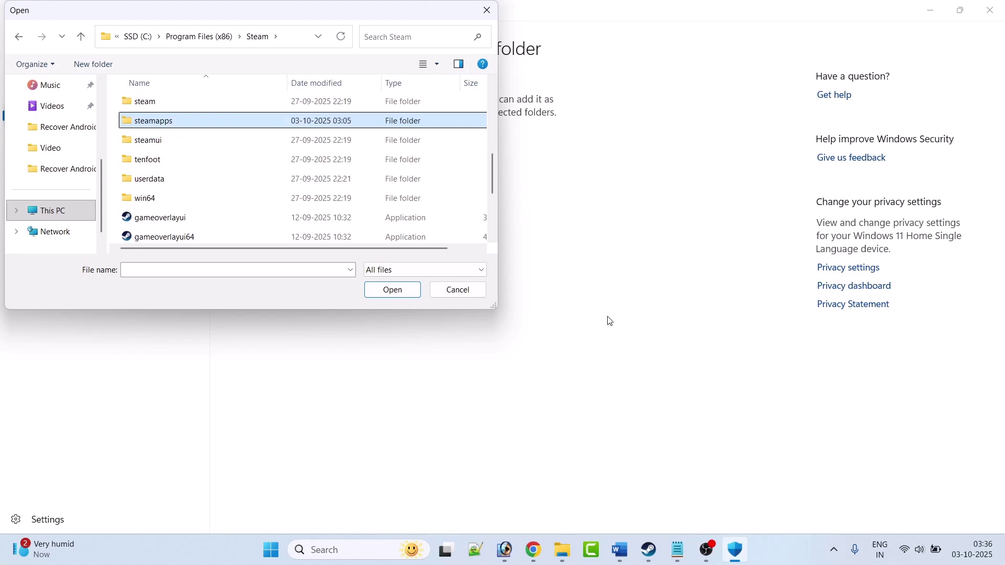
left_click(393, 289)
type("c")
left_click(400, 292)
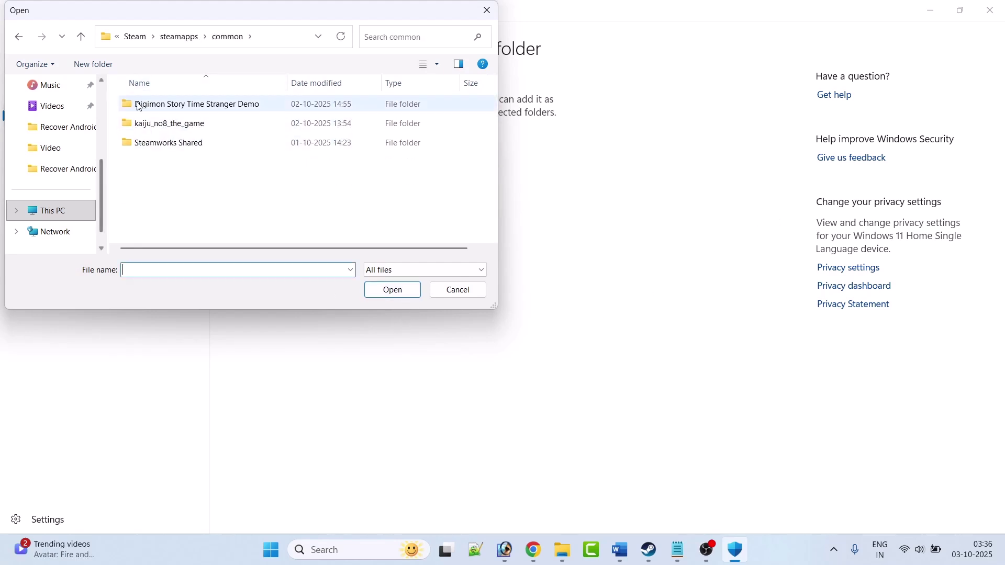
double_click(212, 113)
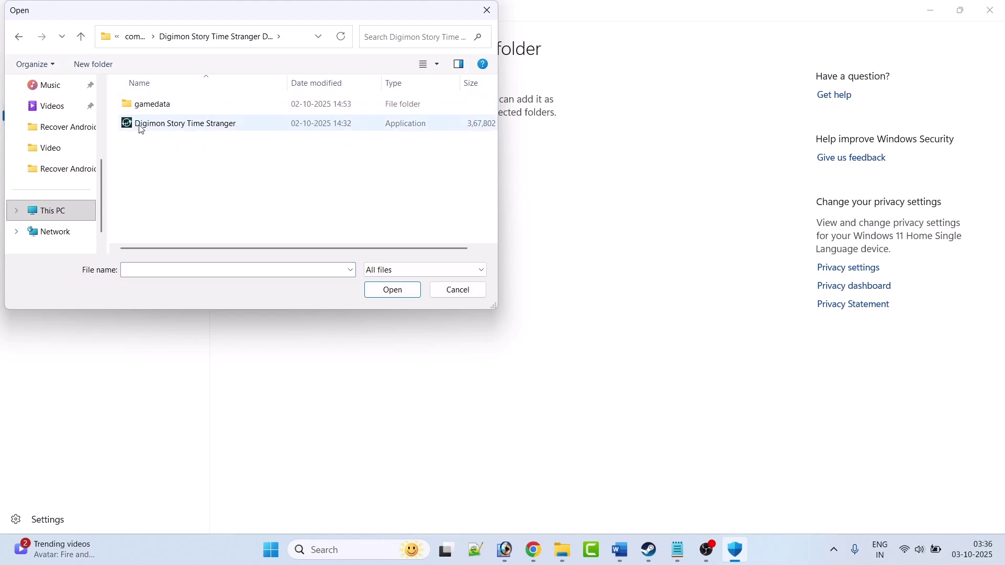
left_click(187, 126)
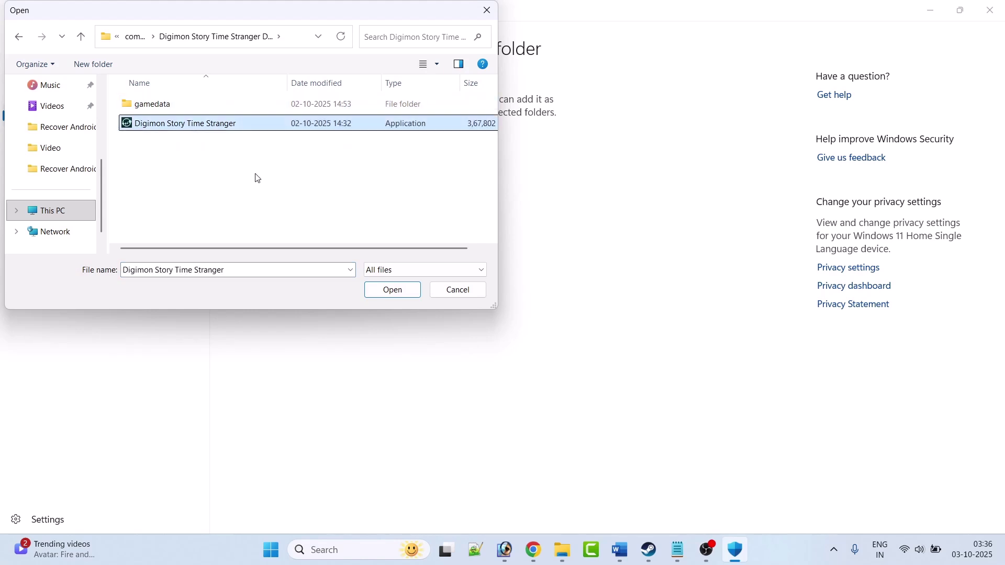
left_click(391, 290)
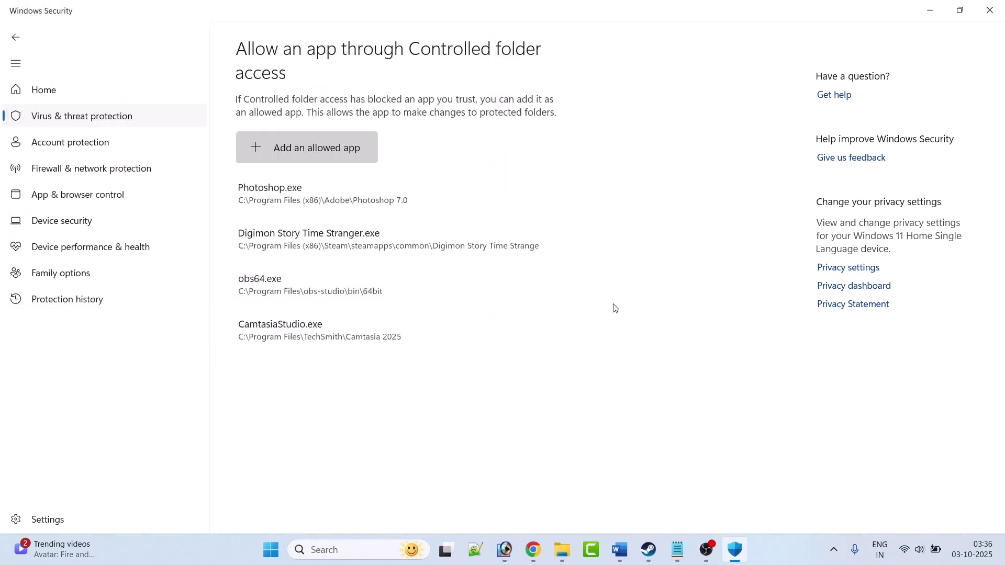
left_click(16, 37)
Step: From Windows Security home, open the firewall's allowed-apps list, unlock it and start adding another app
left_click(16, 37)
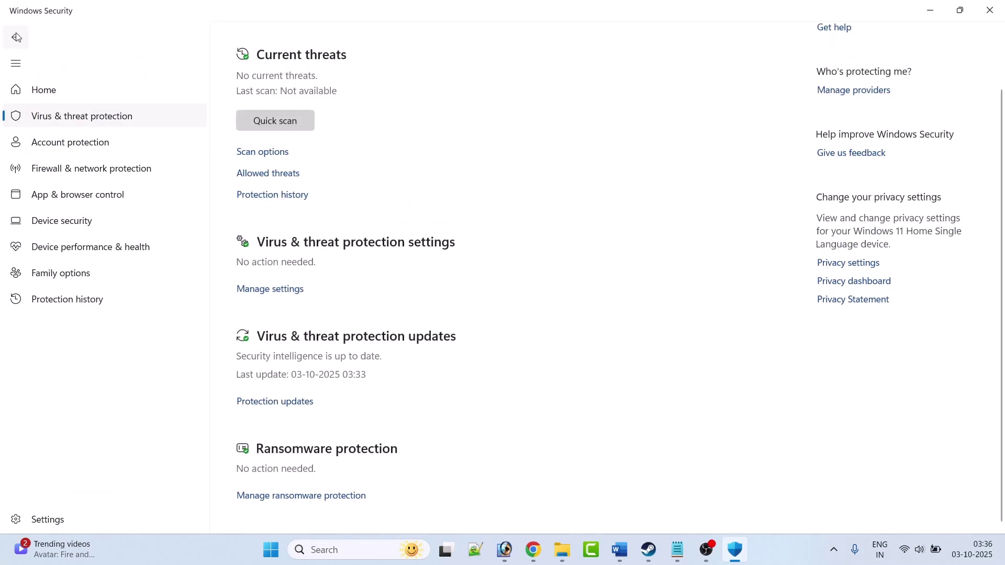
left_click(17, 36)
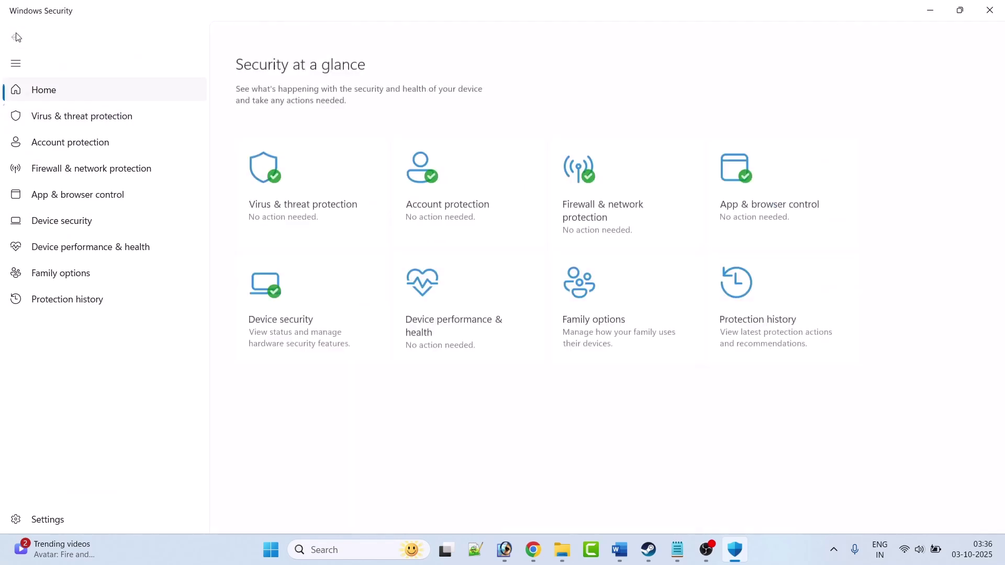
left_click(628, 219)
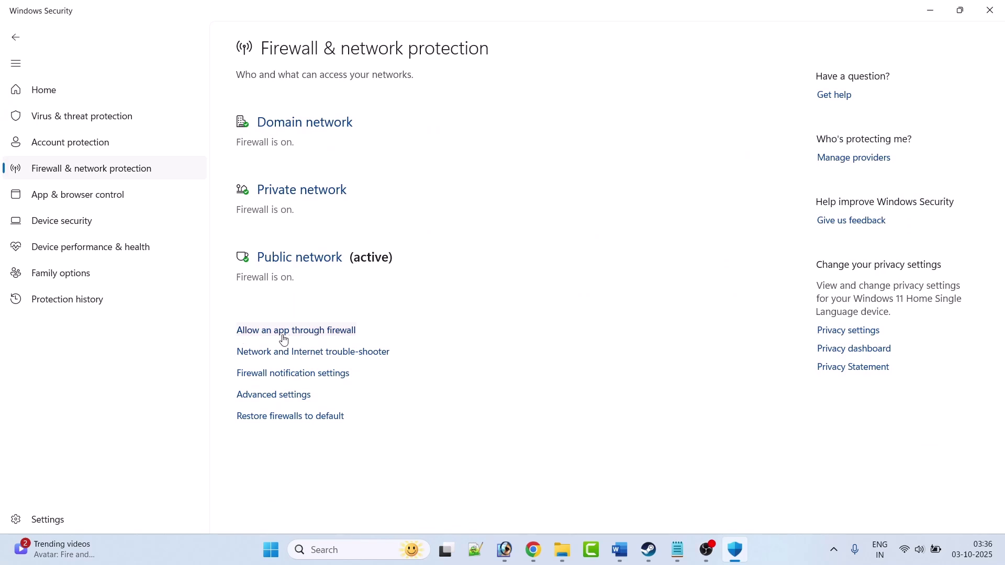
left_click(325, 335)
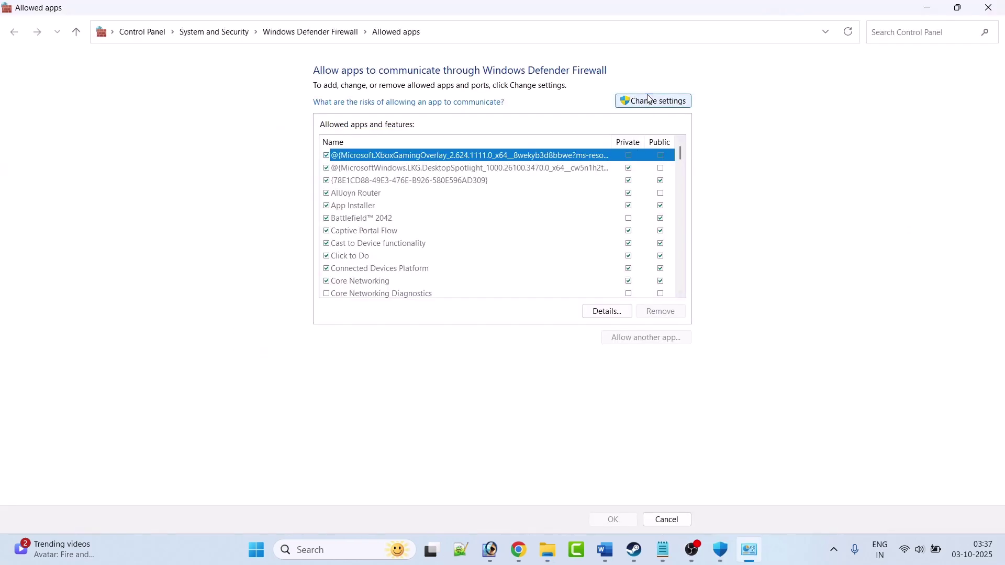
left_click(650, 99)
left_click(636, 340)
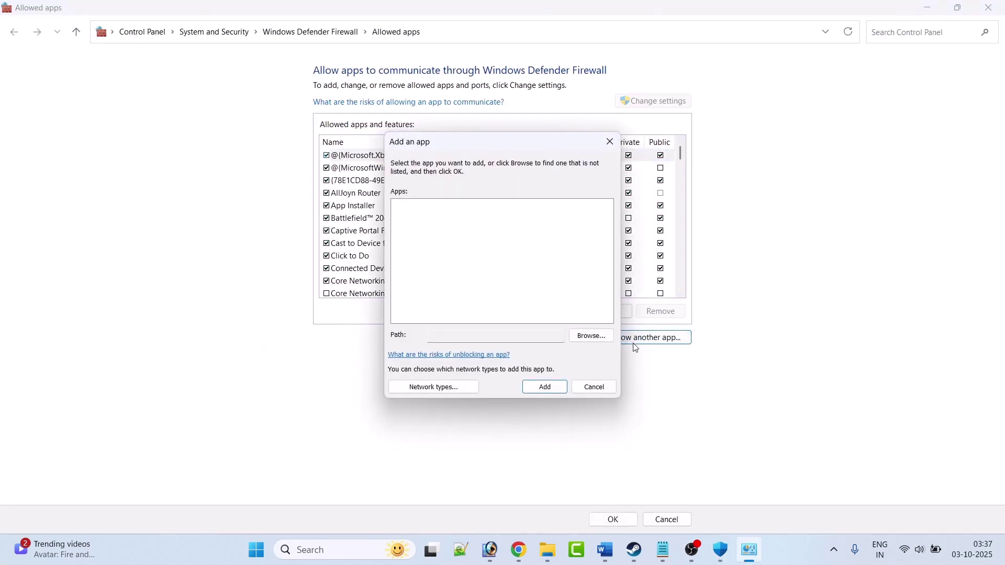
Step: Browse to Program Files (x86)\Steam\steamapps\common\Digimon Story Time Stranger Demo
left_click(592, 337)
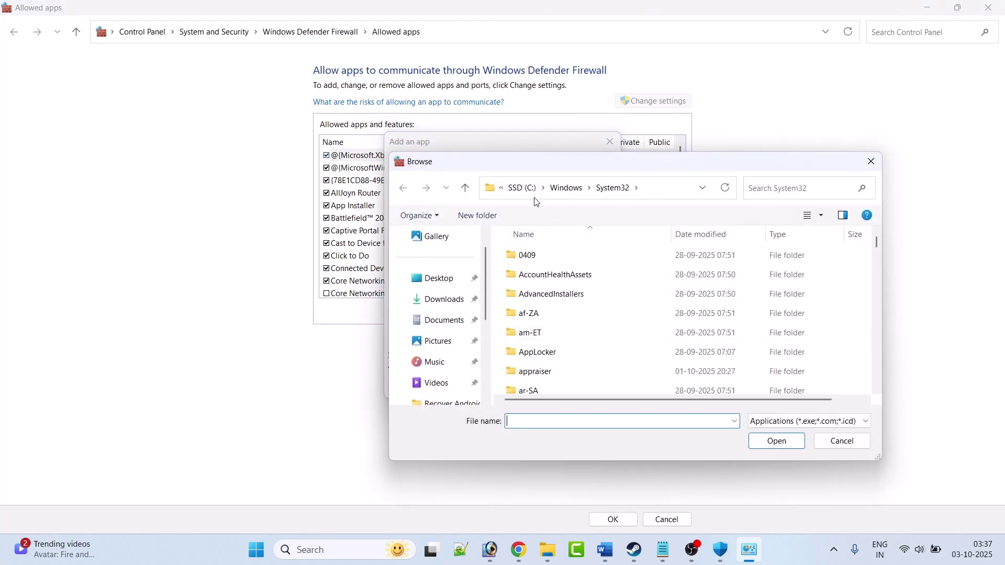
left_click(523, 188)
scroll(565, 304, "up", 2)
left_click(553, 388)
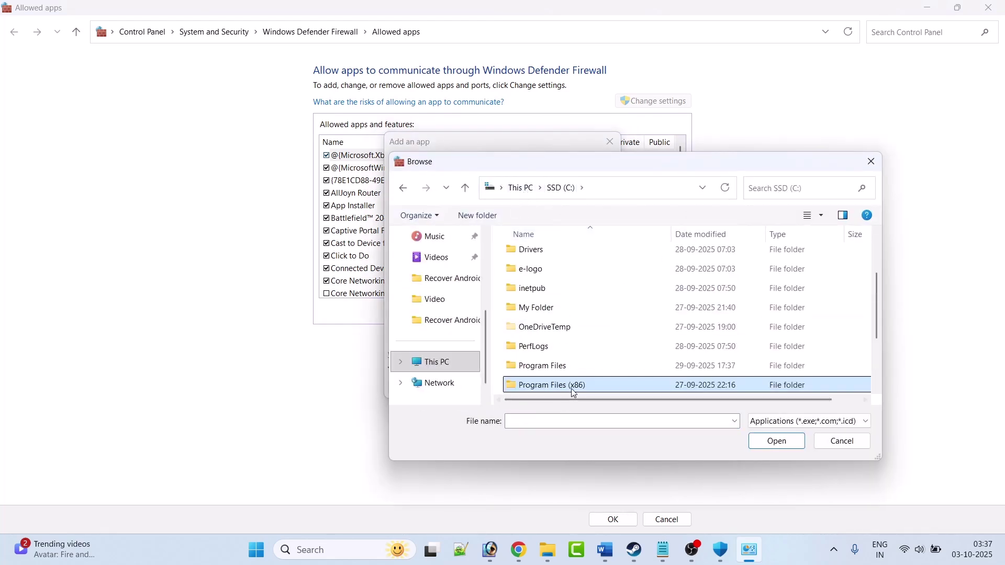
double_click(575, 387)
key("s")
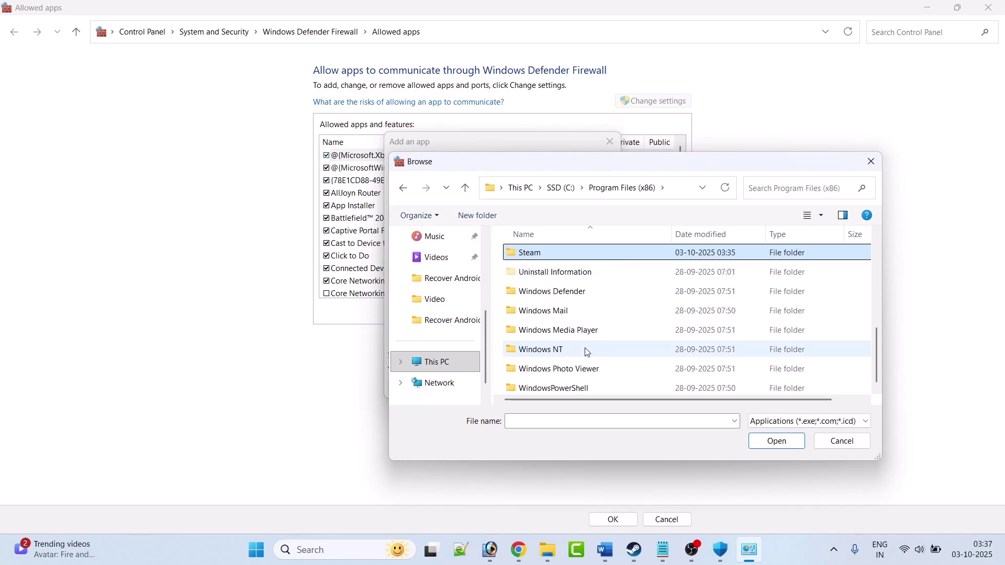
key("Return")
key("s")
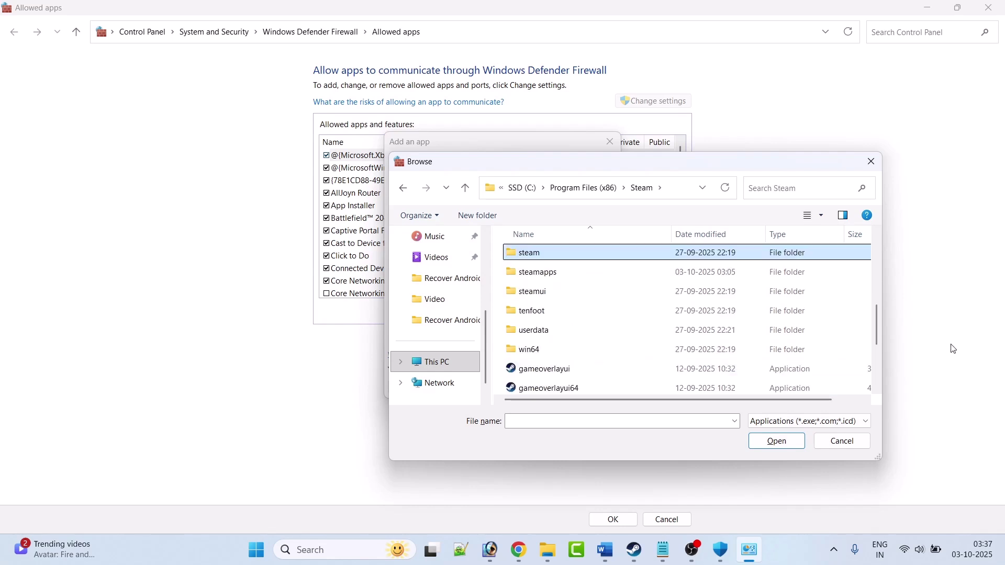
key("Down")
key("Return")
key("Down")
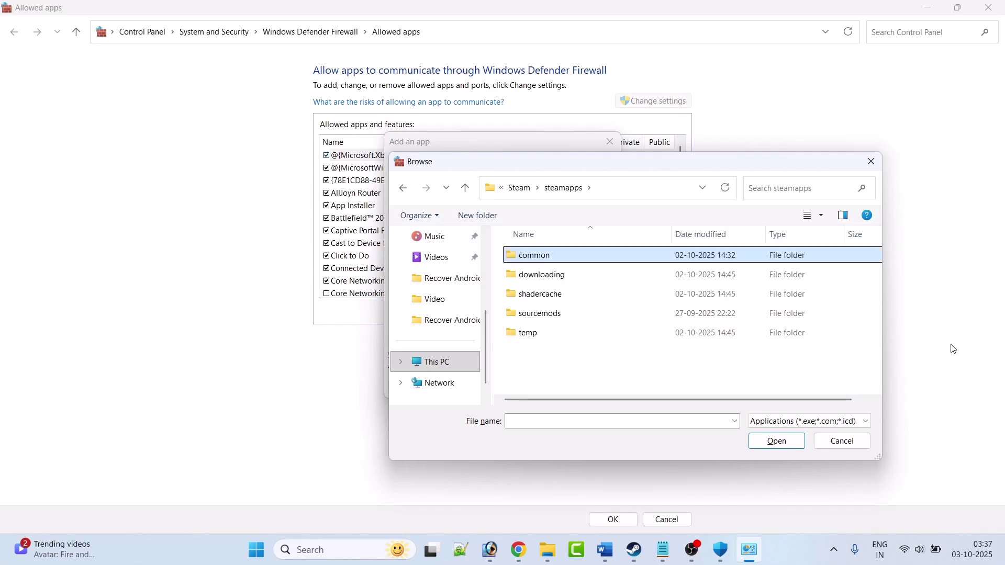
key("Return")
key("Down")
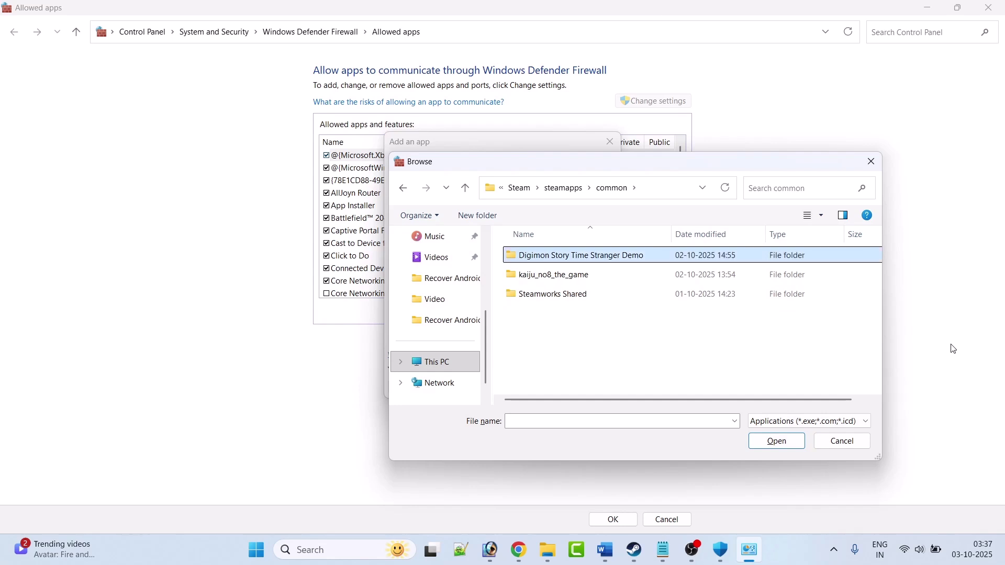
key("Return")
Step: Add the Digimon game executable to the firewall exceptions and save the allowed-apps list
left_click(573, 277)
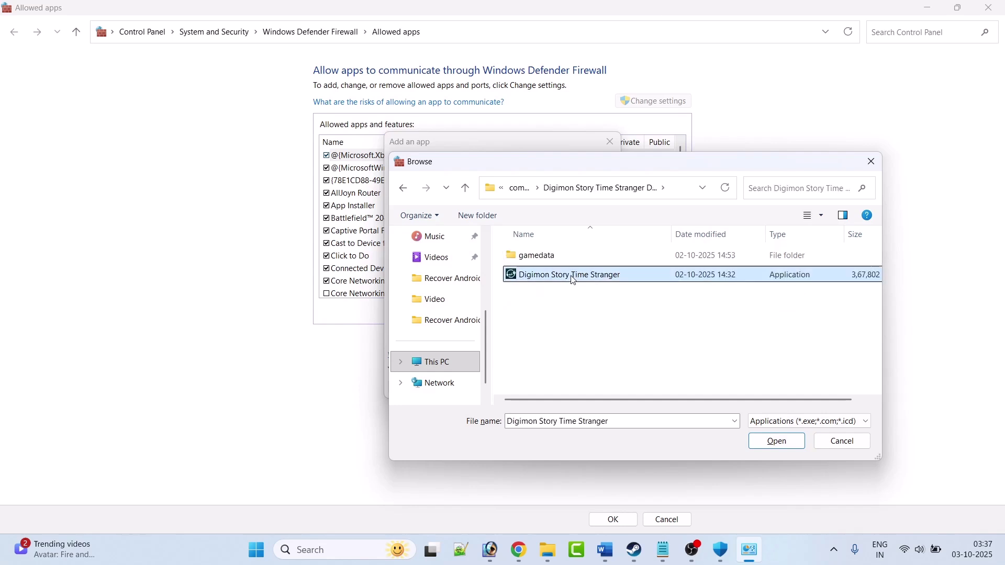
left_click(779, 444)
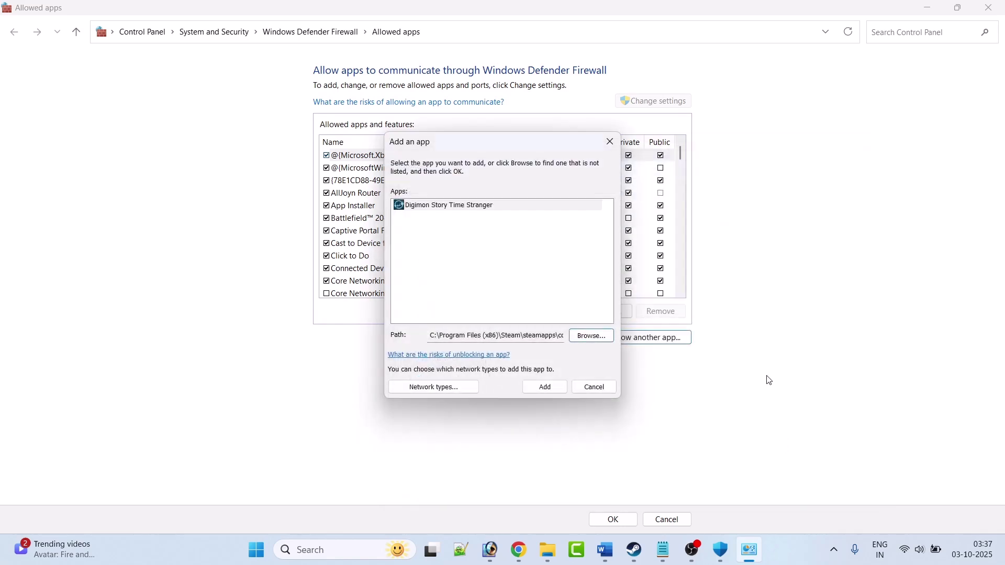
left_click(560, 386)
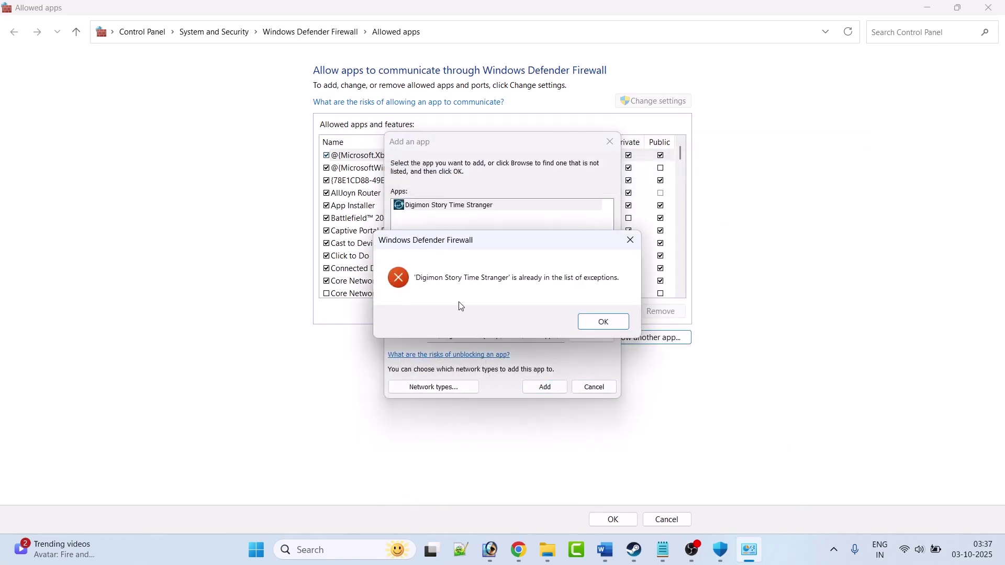
key("Return")
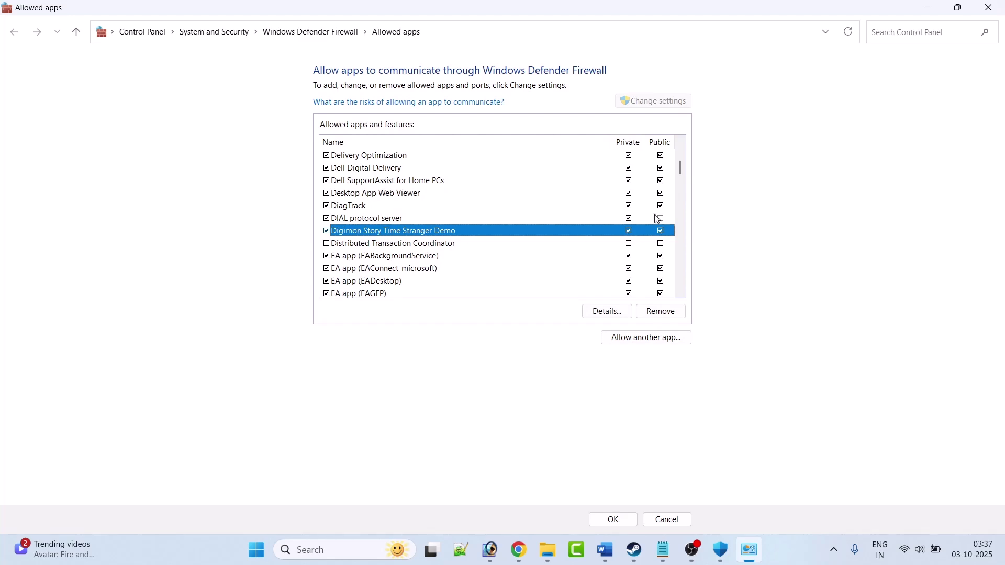
left_click(613, 520)
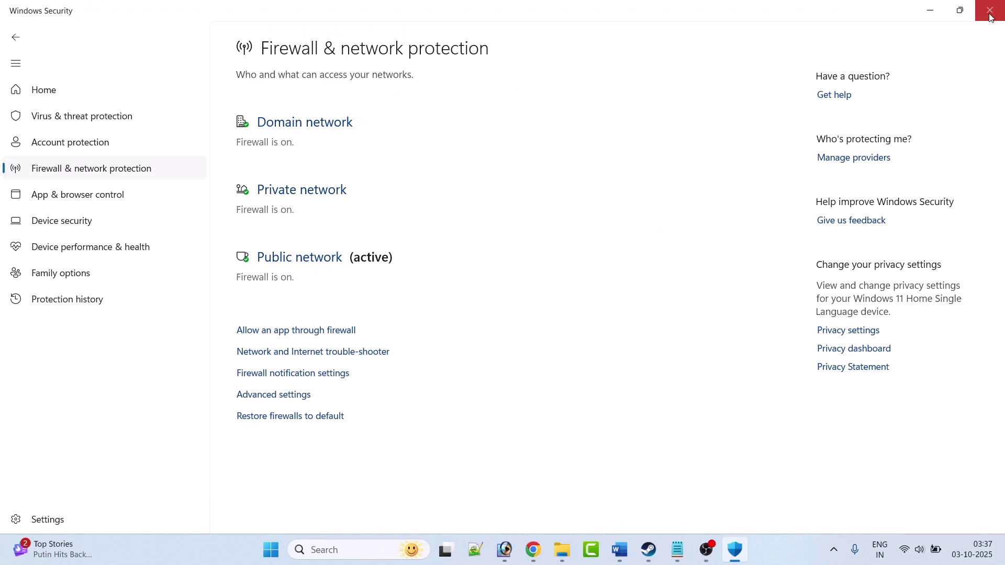
Step: Return to the Word guide and scroll to 'Fix 9. Run the game on Dedicate Graphics card driver', briefly highlighting it
left_click(633, 550)
left_click(656, 559)
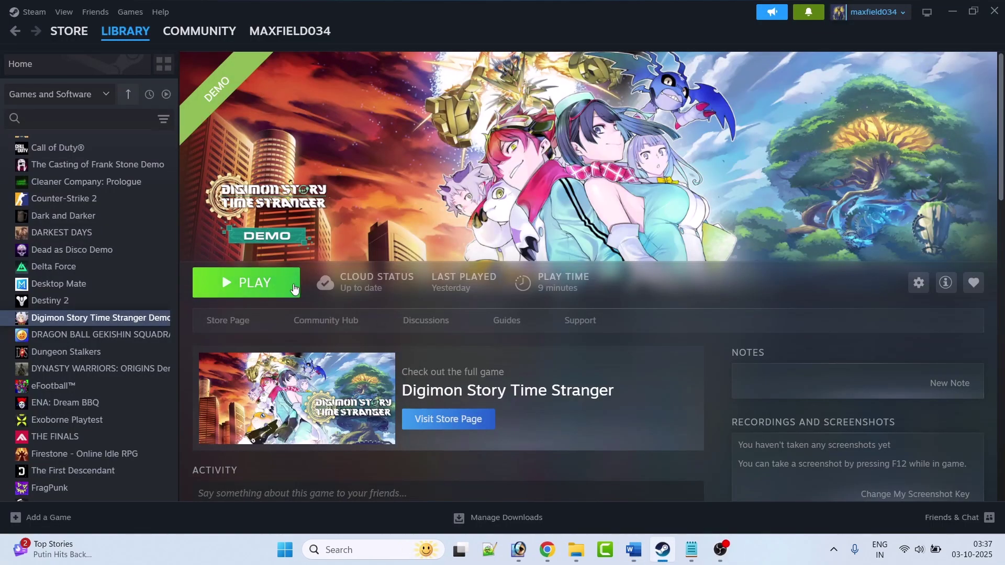
left_click(663, 547)
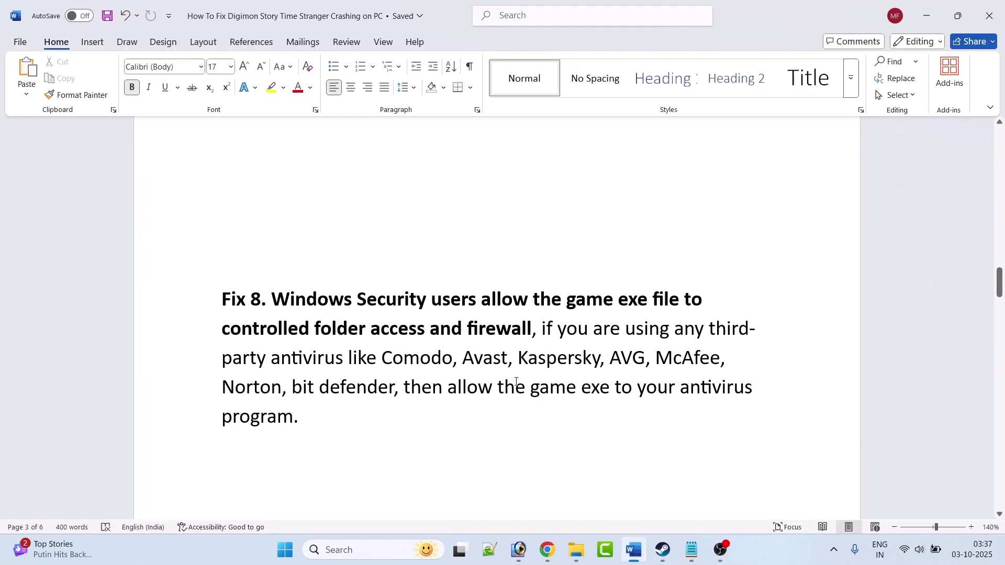
scroll(517, 381, "down", 1)
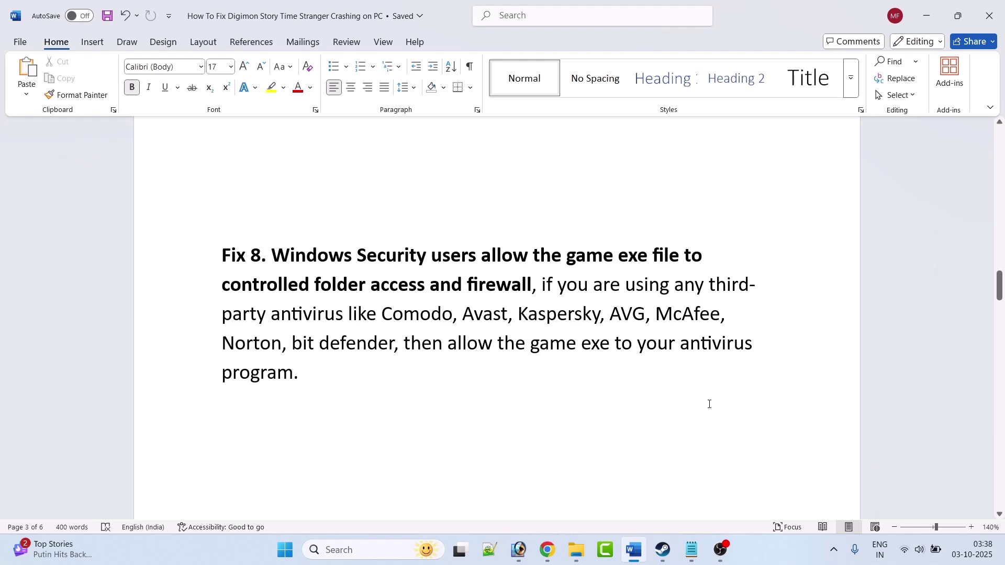
scroll(401, 378, "down", 5)
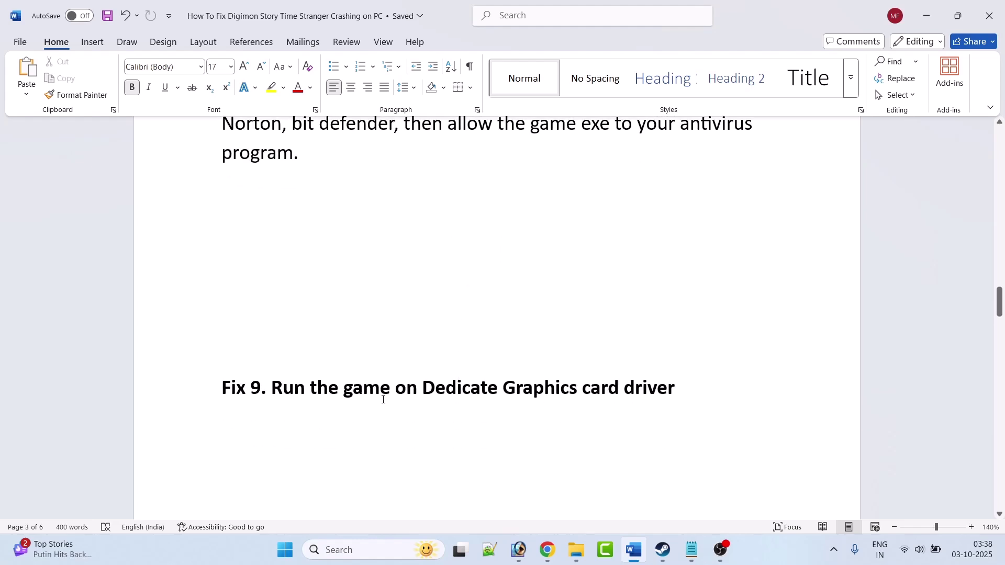
left_click_drag(283, 397, 675, 397)
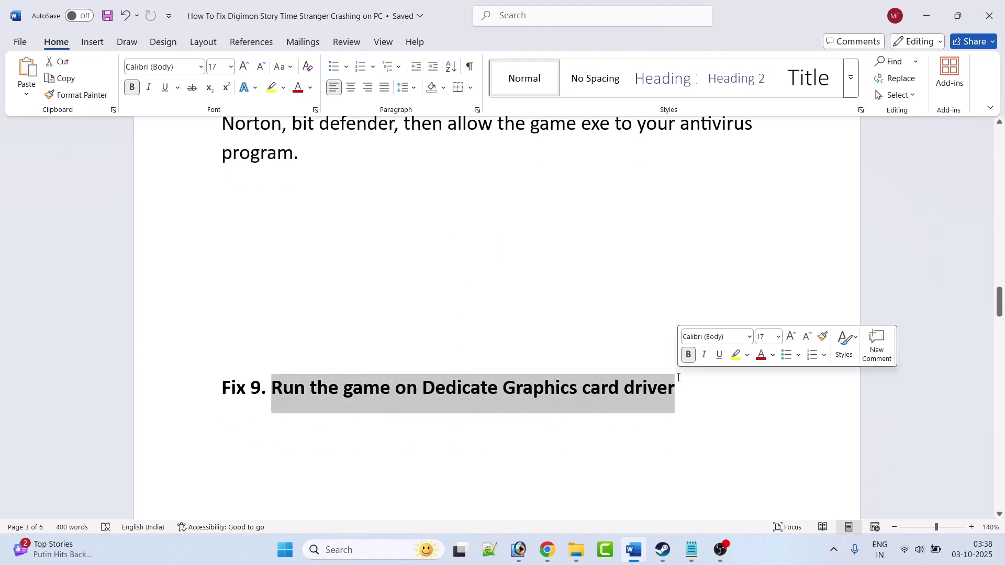
left_click(525, 447)
Step: Open Graphics settings via Windows search and start adding a desktop app
left_click(348, 556)
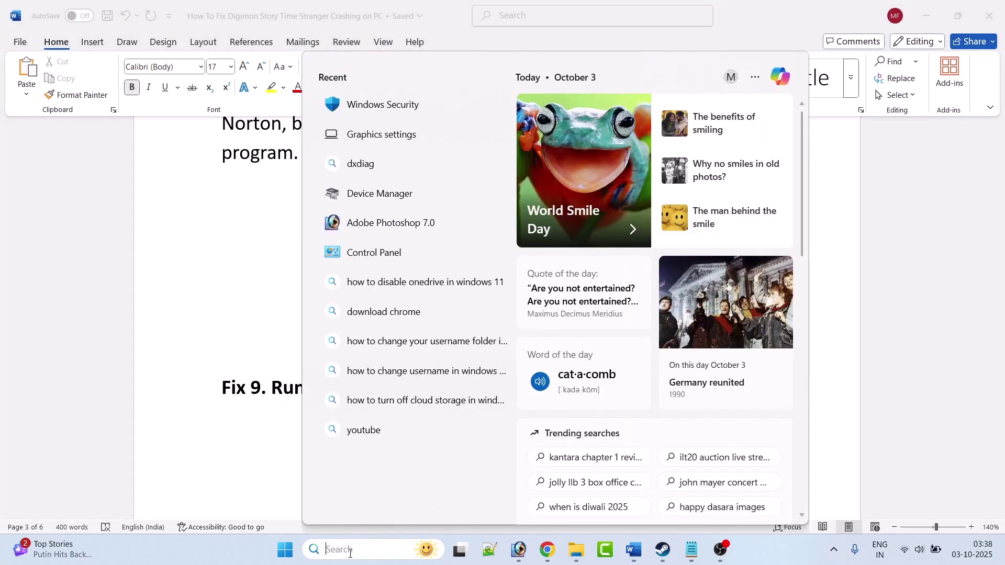
type("graphics settings")
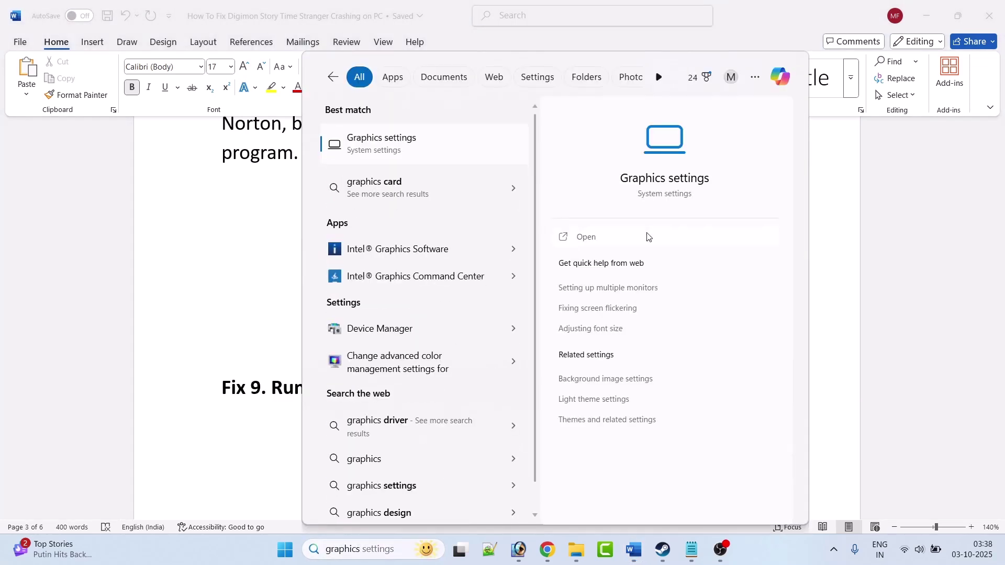
left_click(647, 237)
left_click(771, 370)
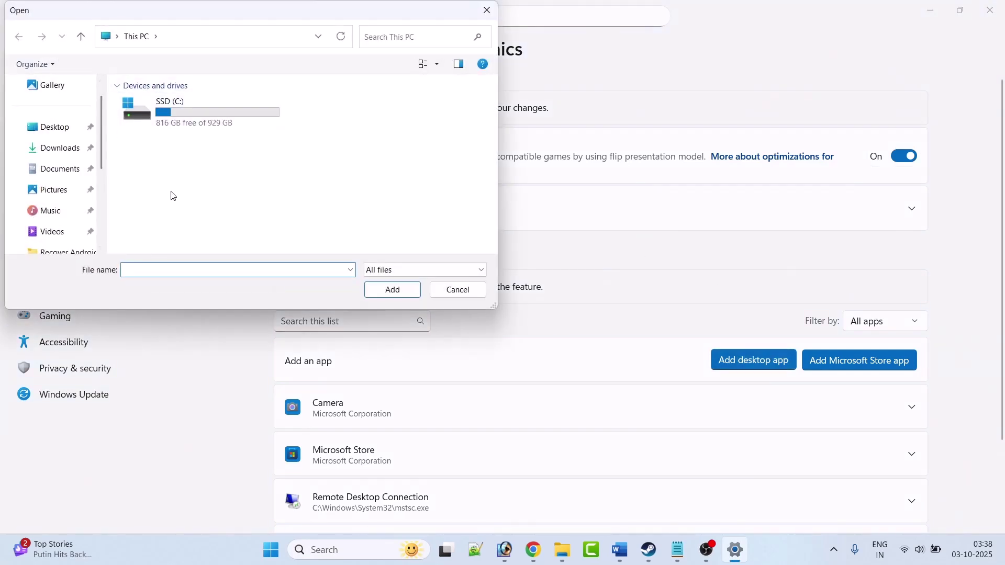
Step: Browse to C:\Program Files (x86)\Steam\steamapps\common\Digimon Story Time Stranger Demo
double_click(199, 125)
scroll(209, 195, "down", 3)
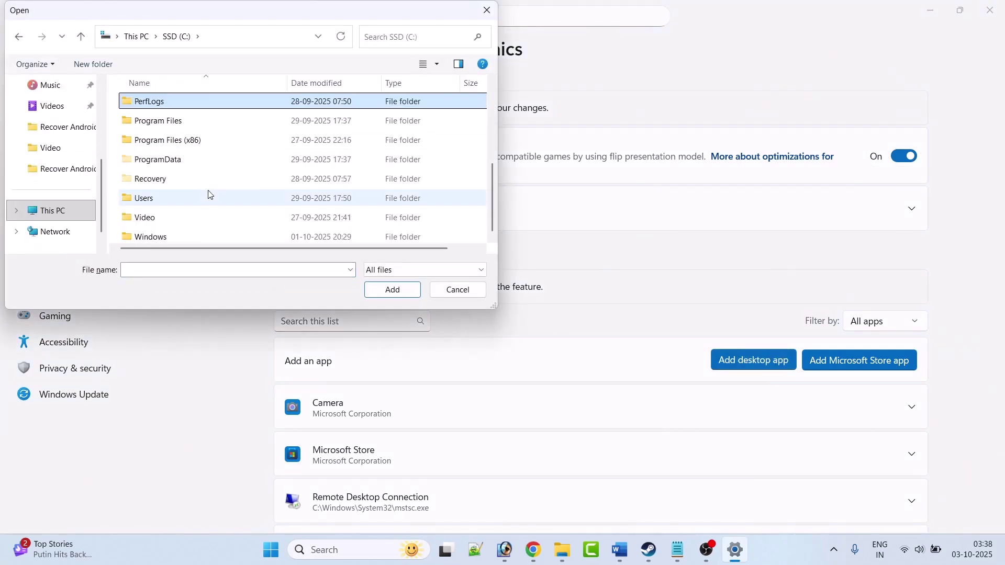
key("Down")
key("Down")
key("Return")
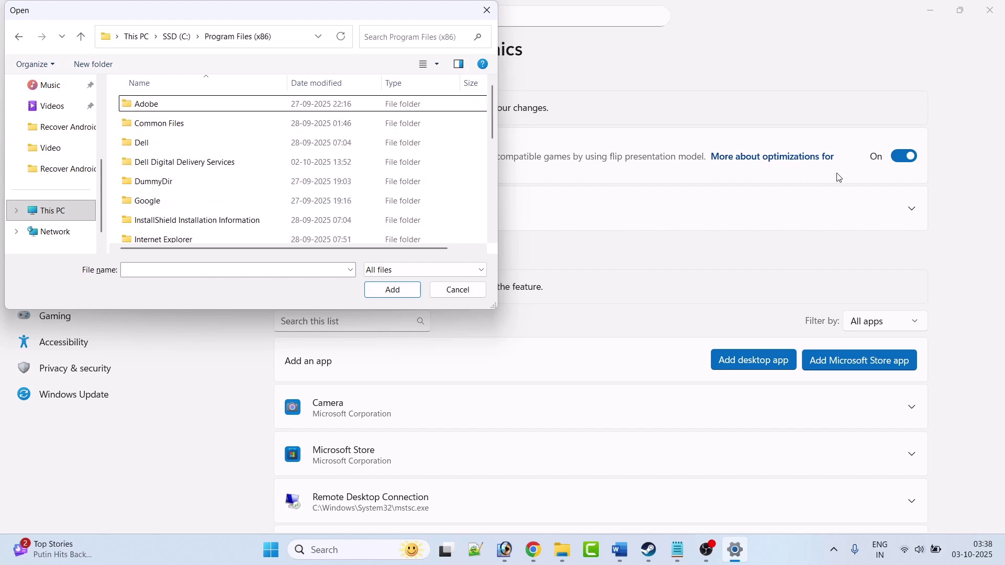
key("s")
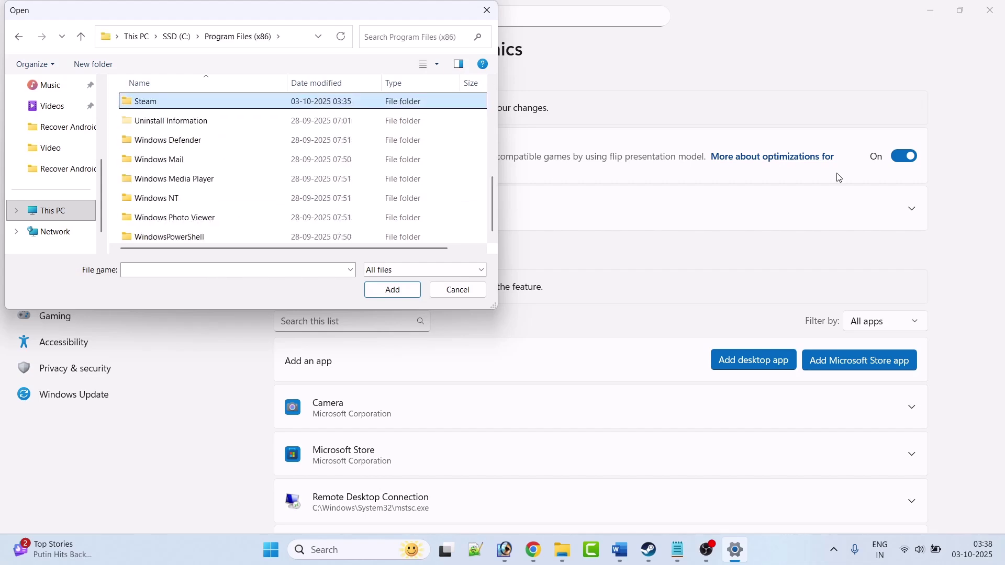
key("Return")
key("s")
key("Down")
key("Return")
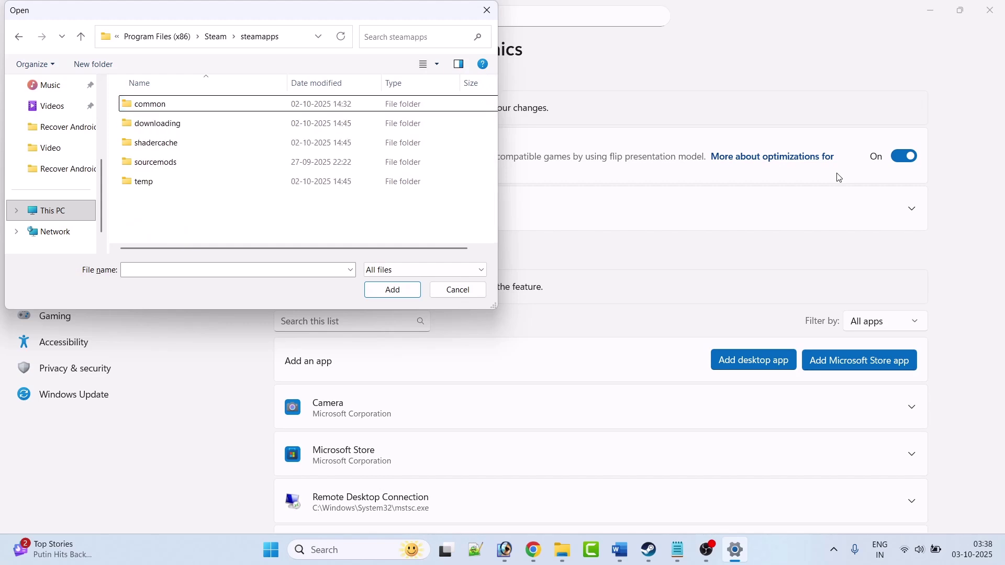
key("c")
key("Return")
key("d")
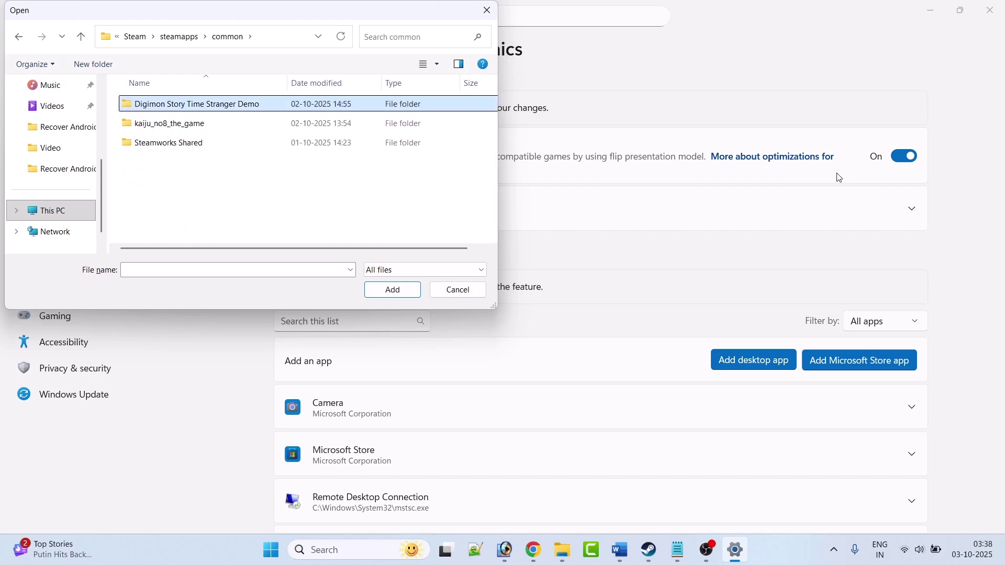
key("Return")
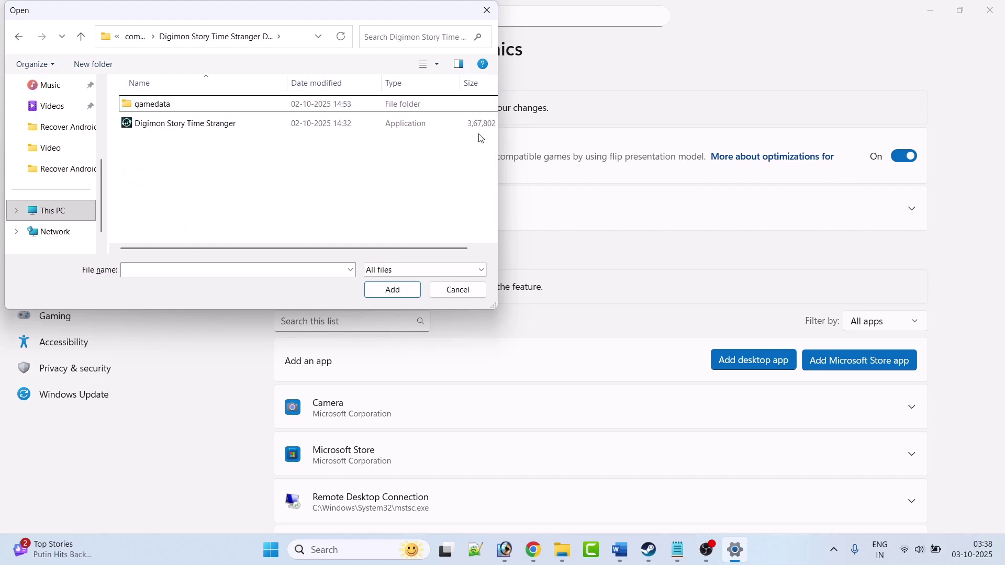
Step: Add the Digimon game and set its GPU preference to High Performance (NVIDIA RTX 3050)
left_click(199, 129)
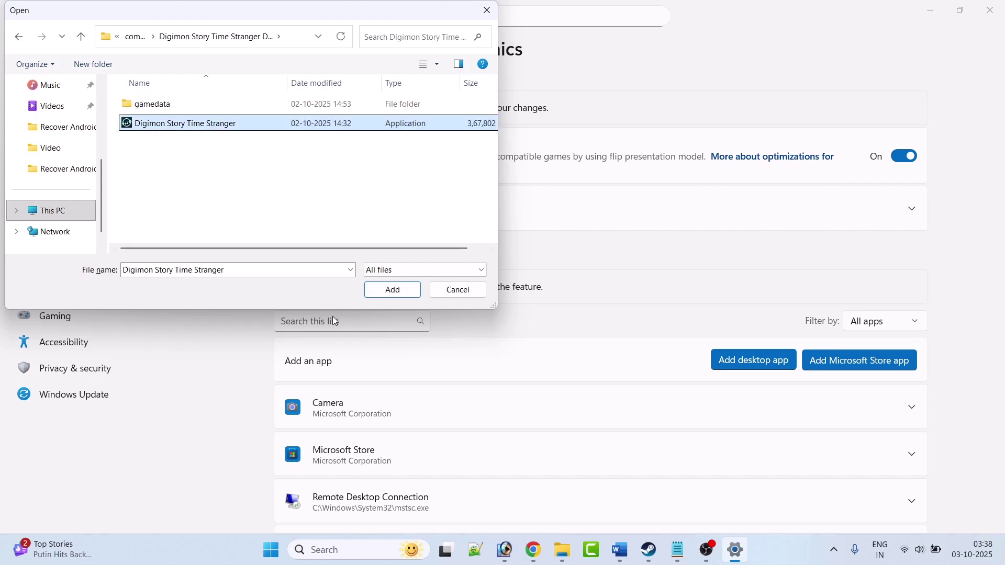
left_click(393, 291)
scroll(785, 309, "down", 3)
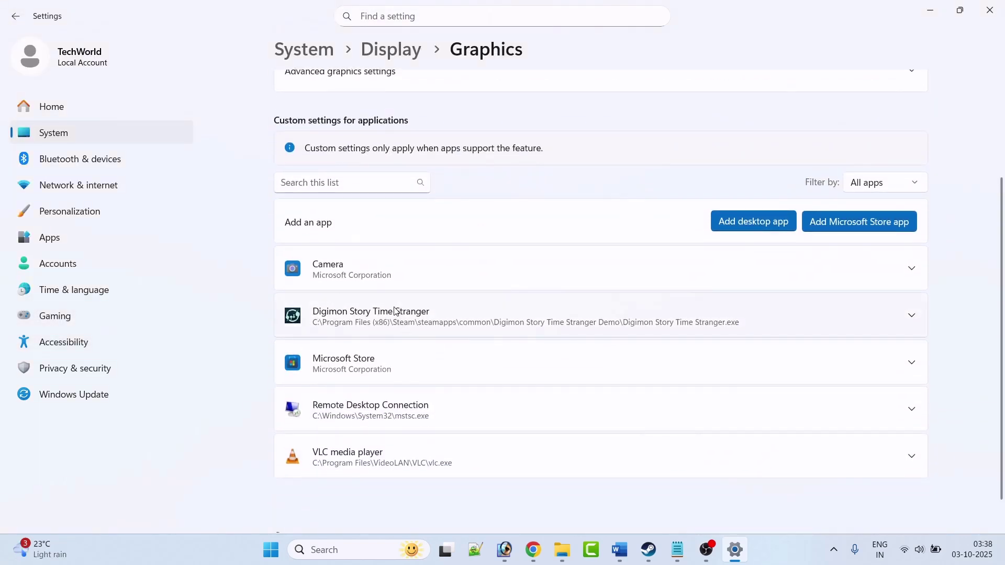
left_click(908, 309)
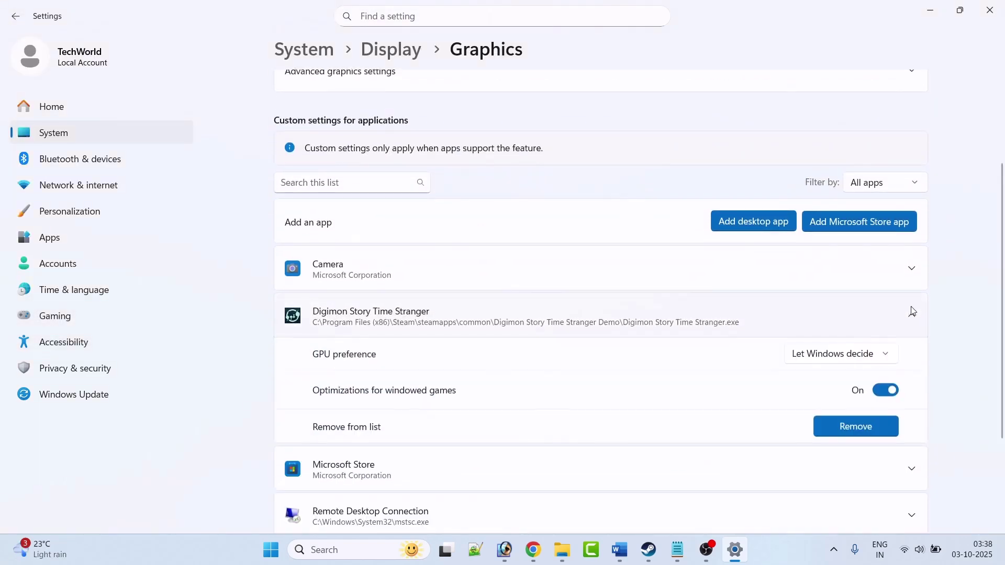
left_click(796, 362)
left_click(802, 405)
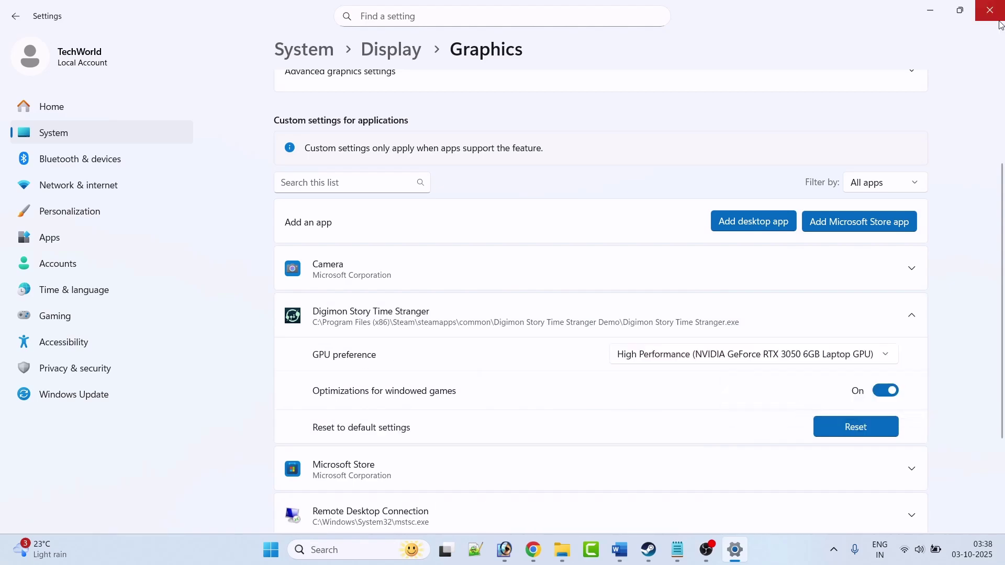
left_click(989, 11)
left_click(662, 550)
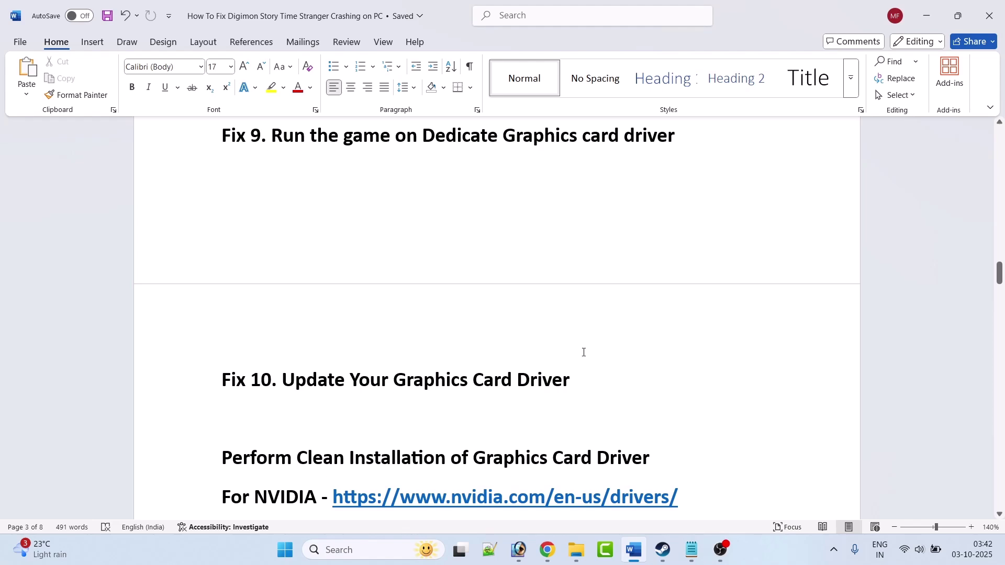
scroll(584, 349, "down", 3)
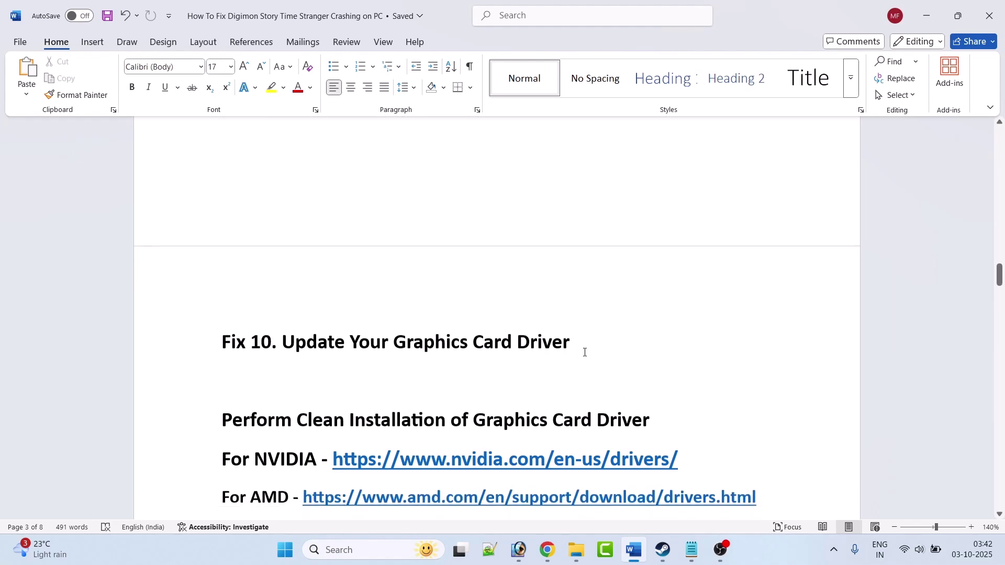
left_click_drag(233, 367, 738, 388)
left_click(737, 388)
scroll(738, 388, "down", 3)
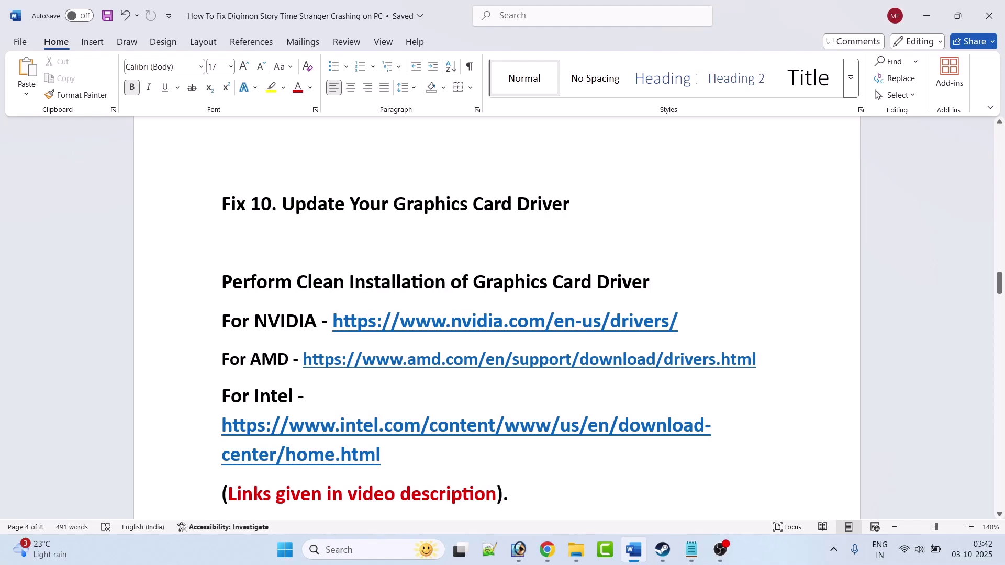
scroll(452, 361, "down", 2)
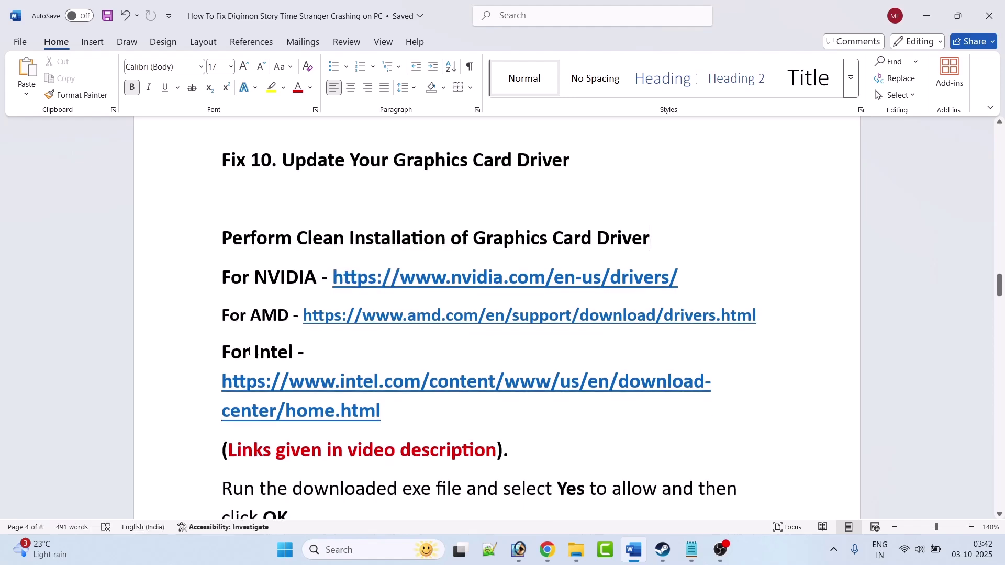
scroll(279, 352, "down", 2)
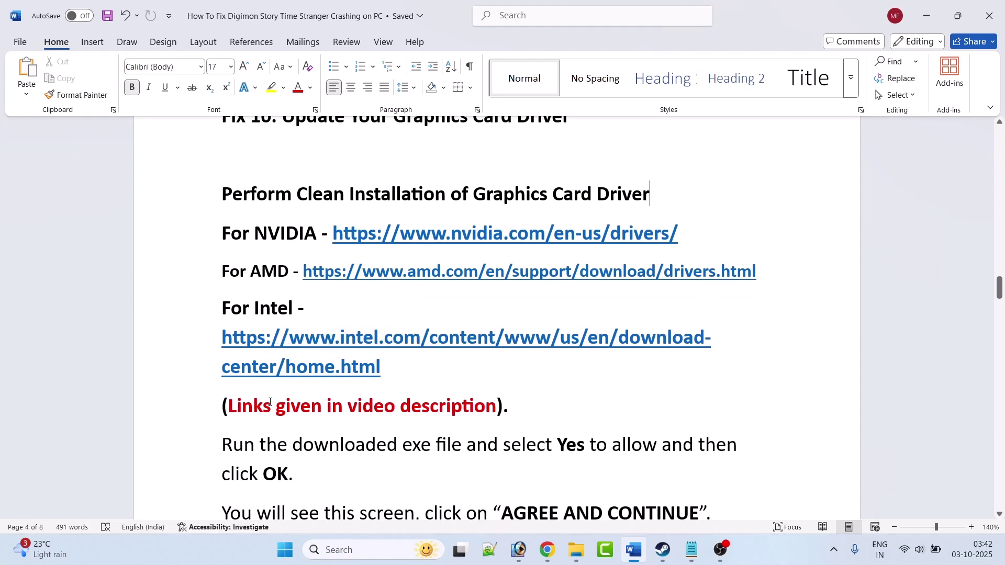
left_click_drag(228, 406, 444, 403)
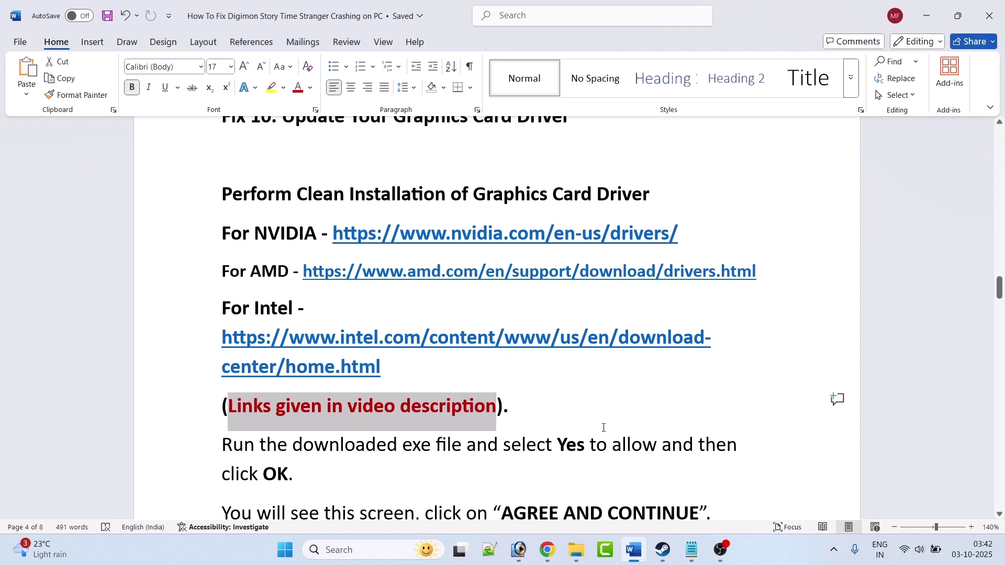
left_click(603, 427)
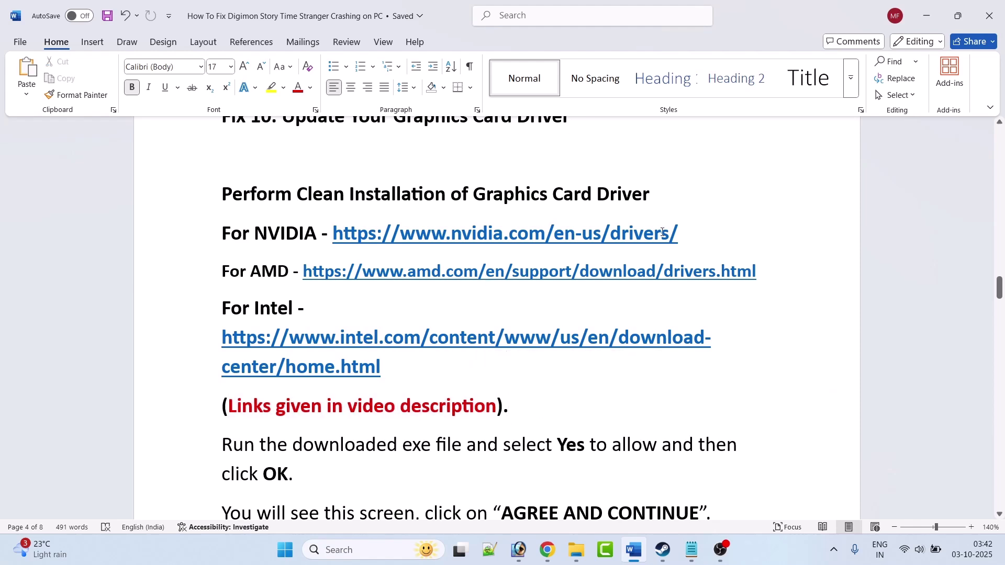
Step: Search NVIDIA drivers for GeForce RTX 3050 on Windows 11, highlighting Game Ready driver 581.42
left_click_drag(698, 231, 333, 240)
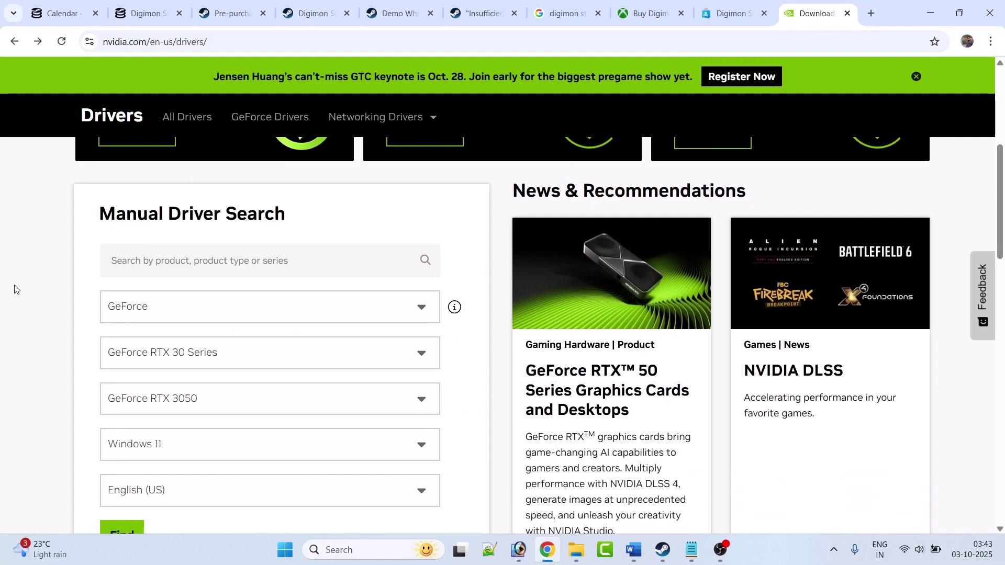
scroll(5, 291, "down", 1)
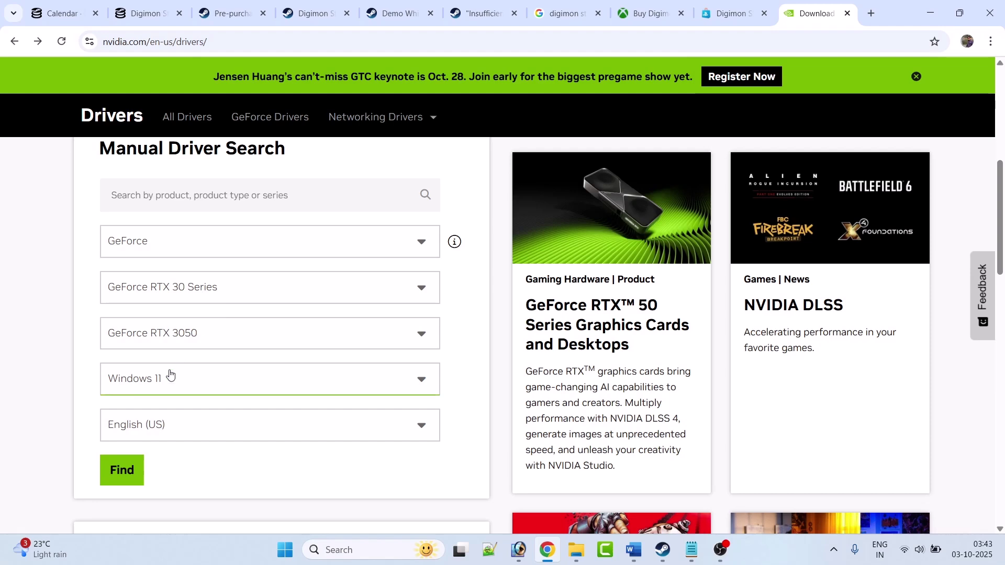
left_click(122, 473)
scroll(23, 369, "down", 3)
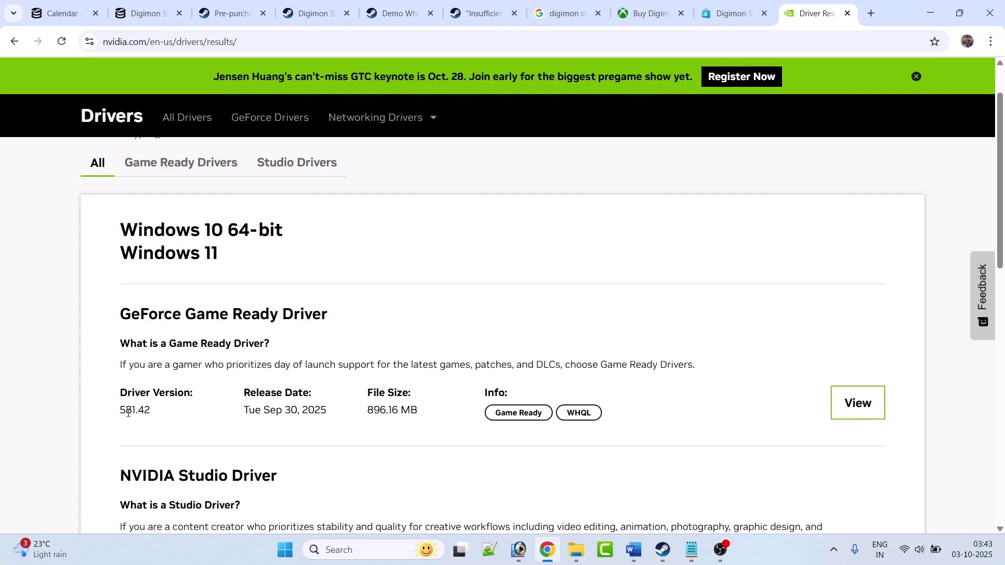
left_click_drag(121, 408, 154, 411)
left_click(166, 417)
left_click_drag(122, 315, 390, 321)
left_click(390, 321)
Step: Open Game Ready driver 581.42's details and download it
left_click(869, 408)
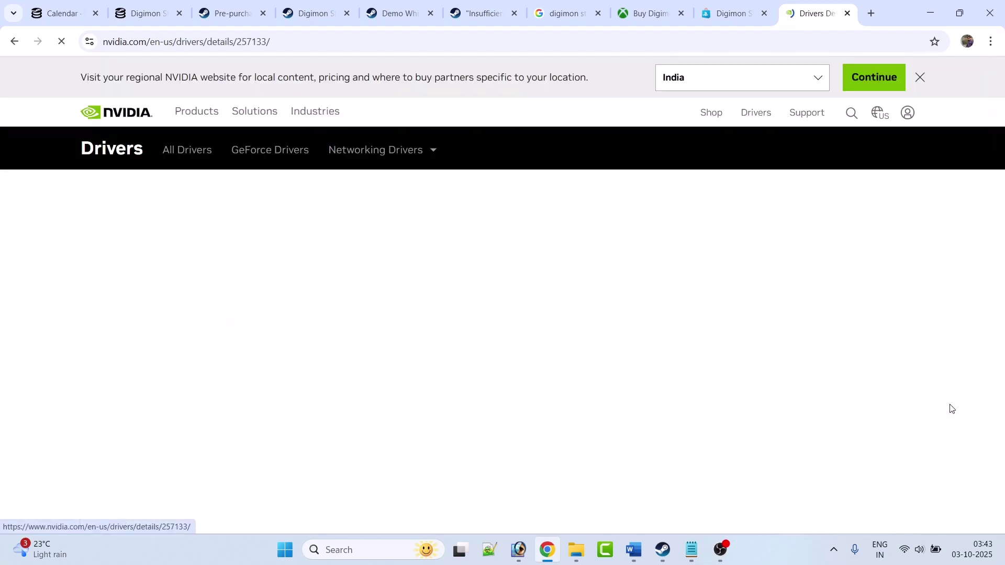
left_click(214, 519)
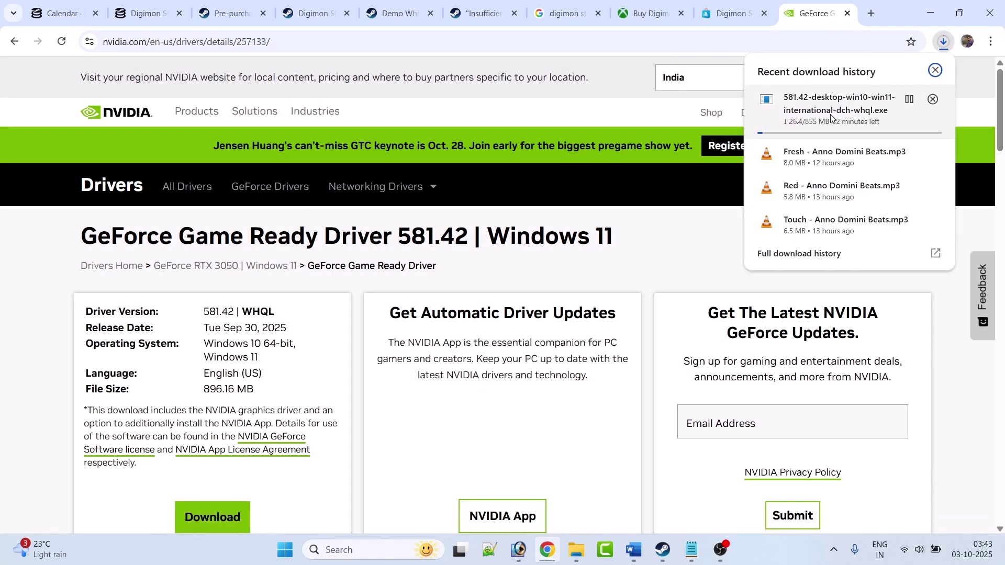
left_click(634, 549)
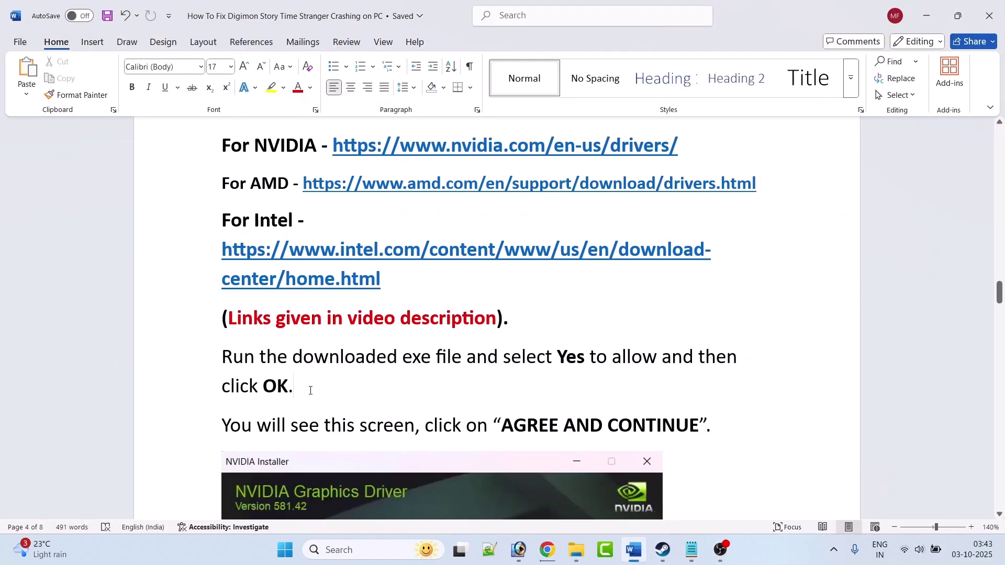
Step: Scroll through the NVIDIA installer screenshots to the restart-and-launch step, then bring up Steam's Digimon demo page
scroll(310, 391, "down", 6)
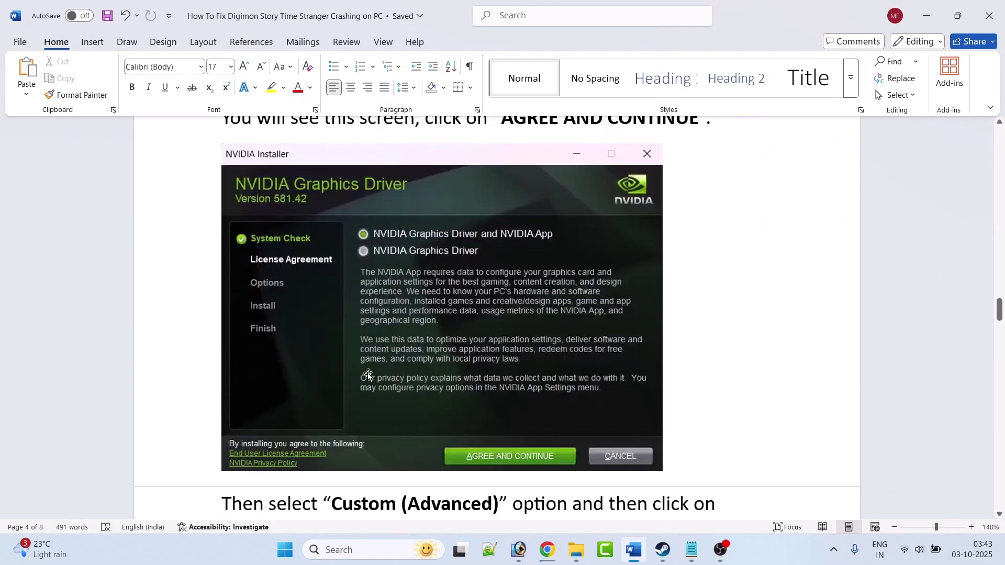
scroll(369, 478, "down", 5)
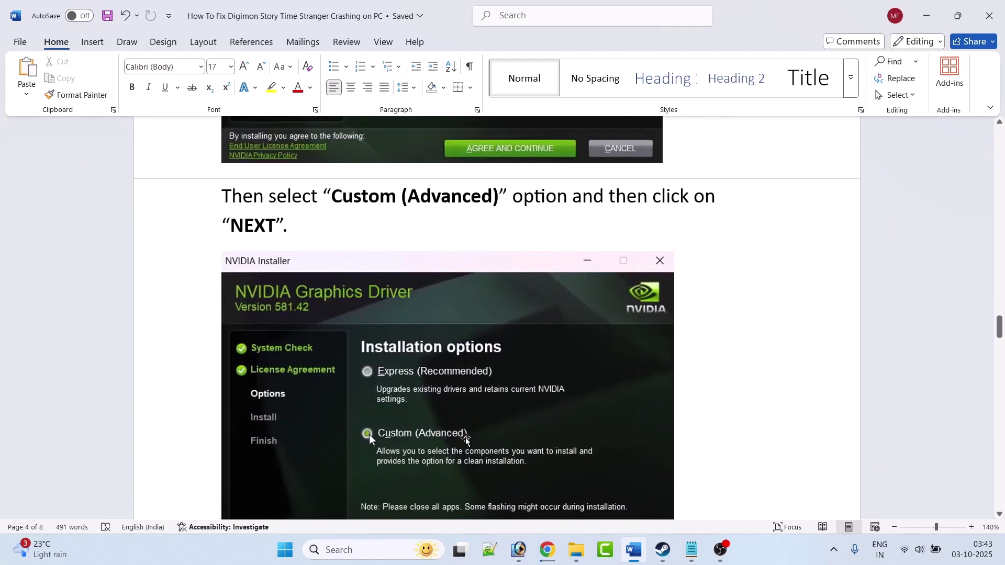
scroll(460, 442, "down", 2)
scroll(296, 440, "down", 5)
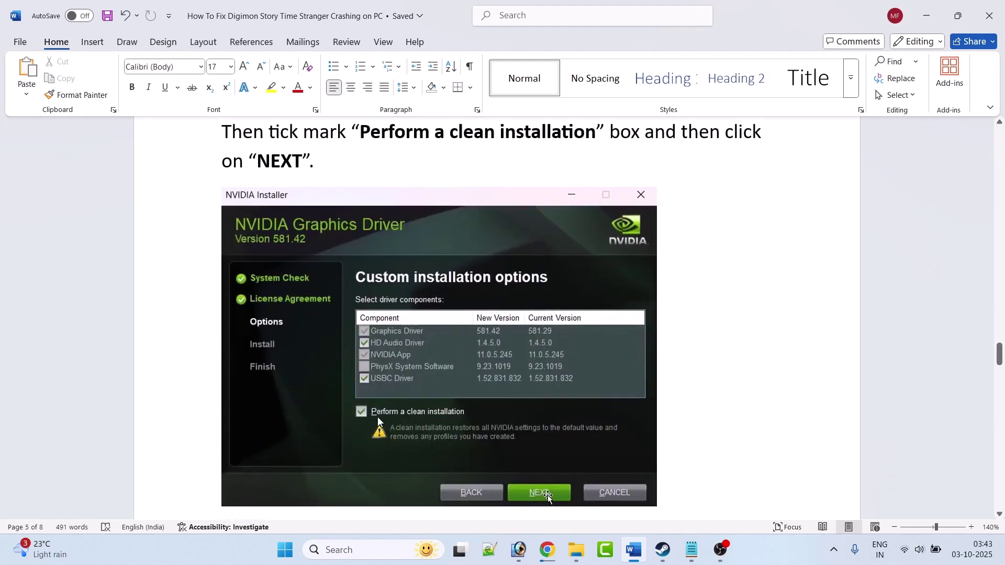
scroll(548, 496, "down", 2)
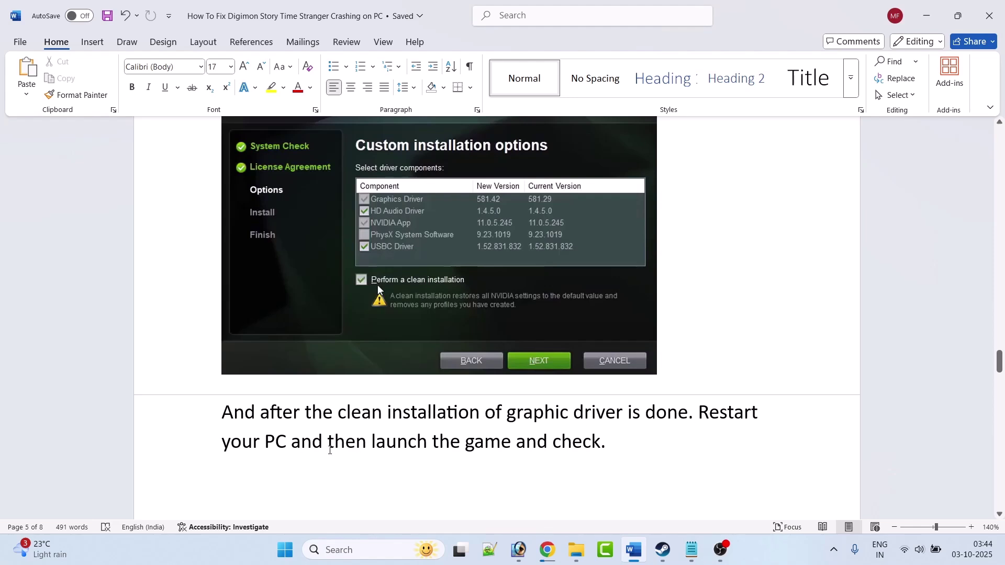
left_click(662, 550)
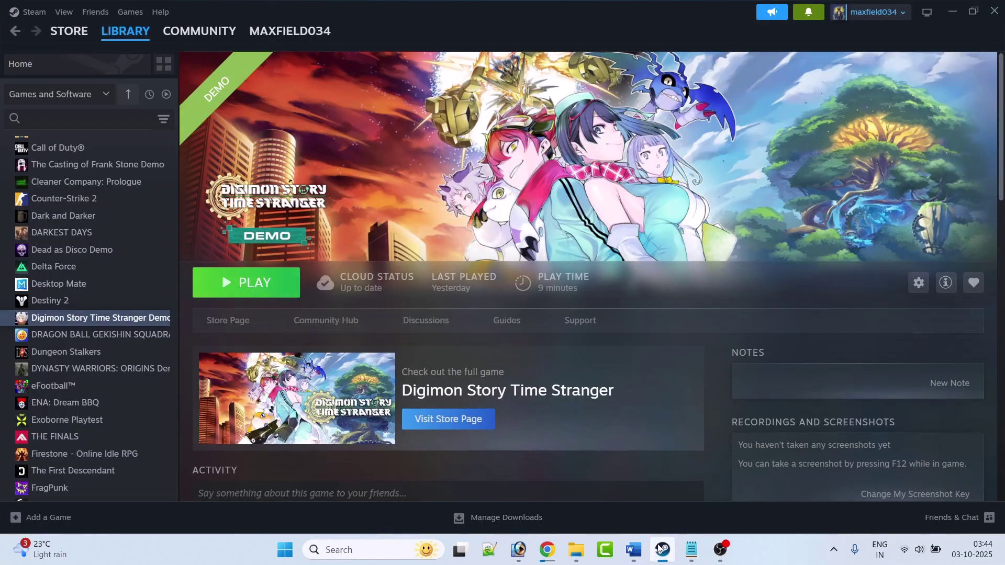
Step: Follow the guide's Visual C++ link and download the x64 redistributable from Microsoft Learn
left_click(634, 550)
scroll(340, 358, "down", 2)
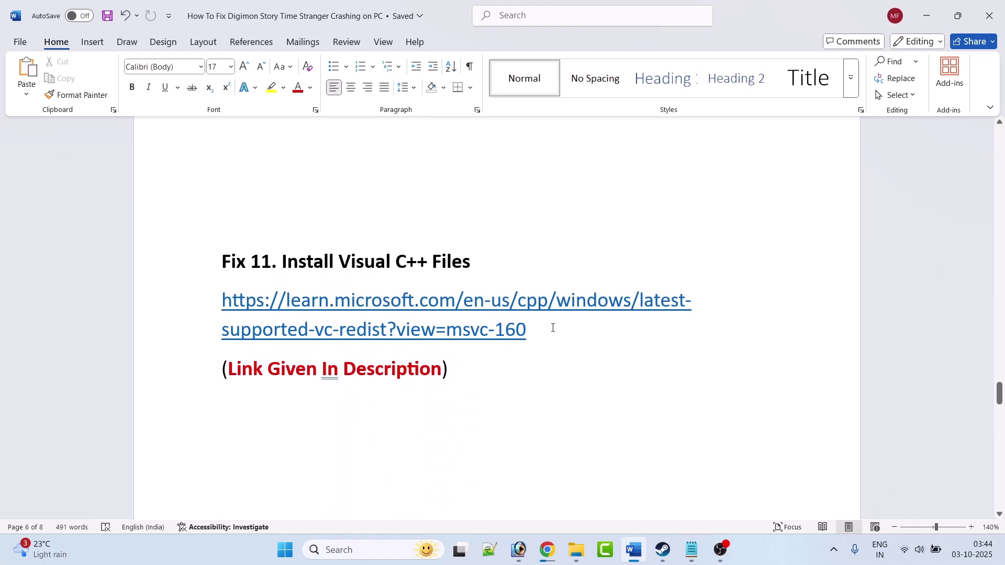
left_click_drag(553, 327, 222, 301)
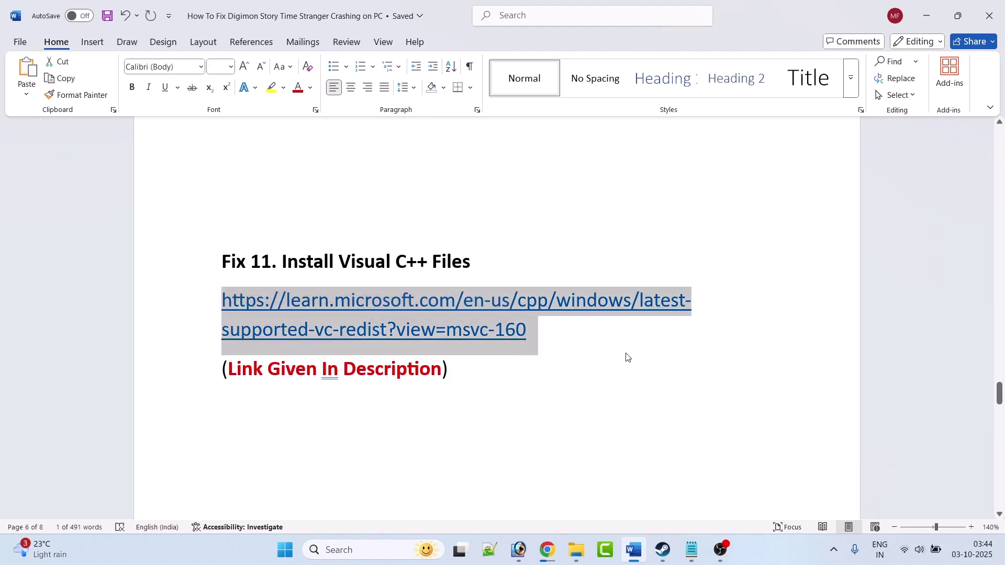
left_click(547, 550)
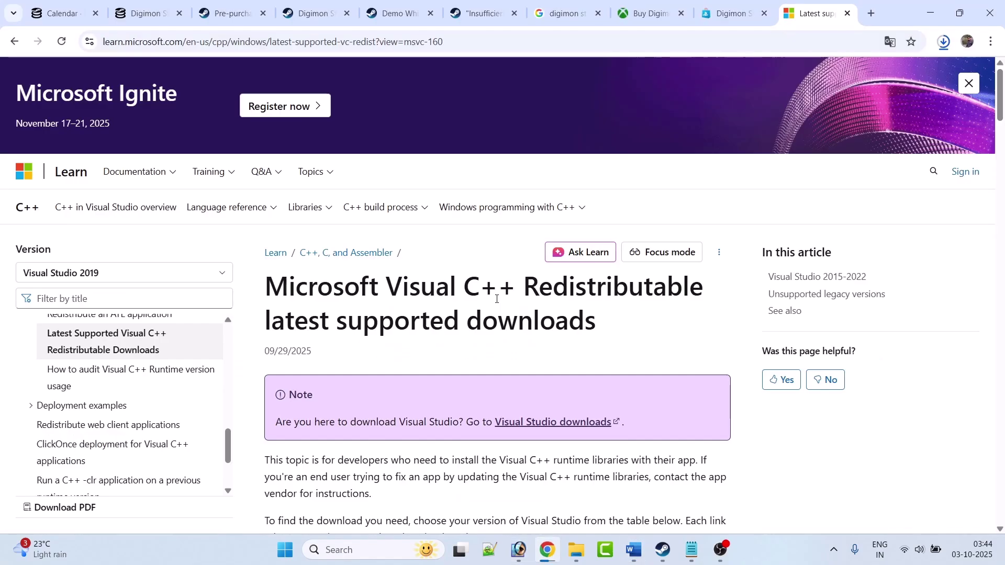
scroll(506, 315, "down", 15)
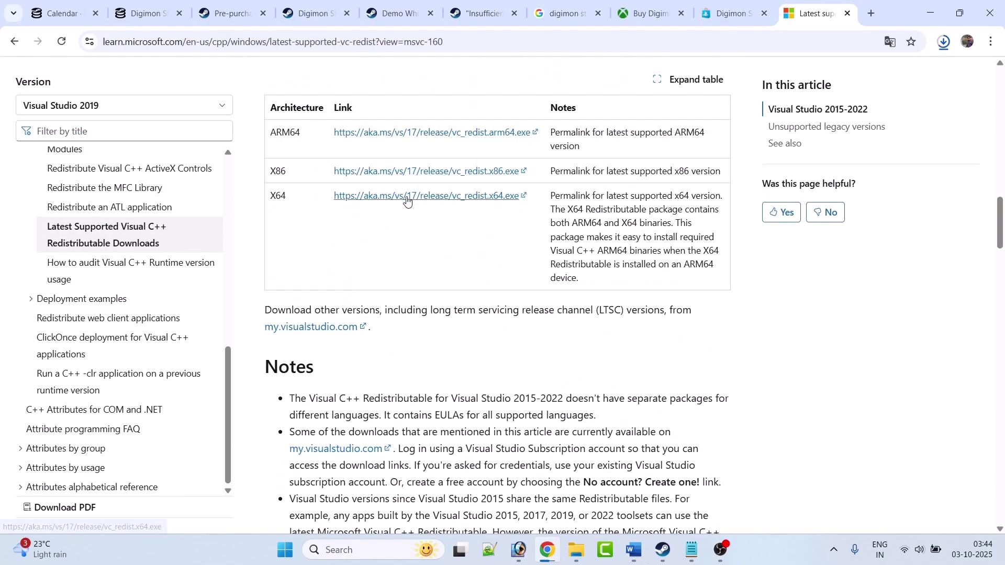
left_click(417, 197)
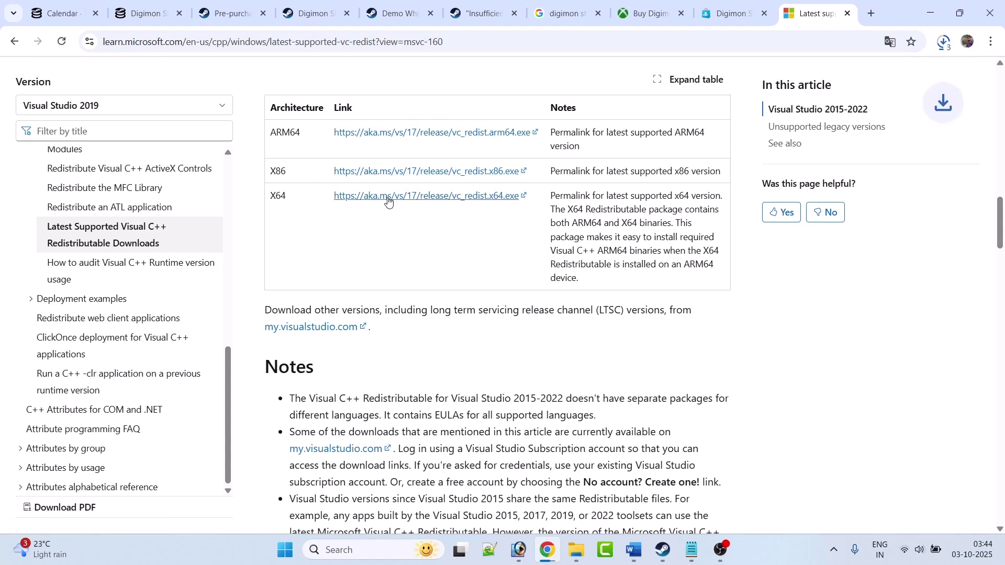
Step: Run VC_redist.x64.exe and VC_redist.x86.exe from Chrome's recent downloads
left_click(942, 50)
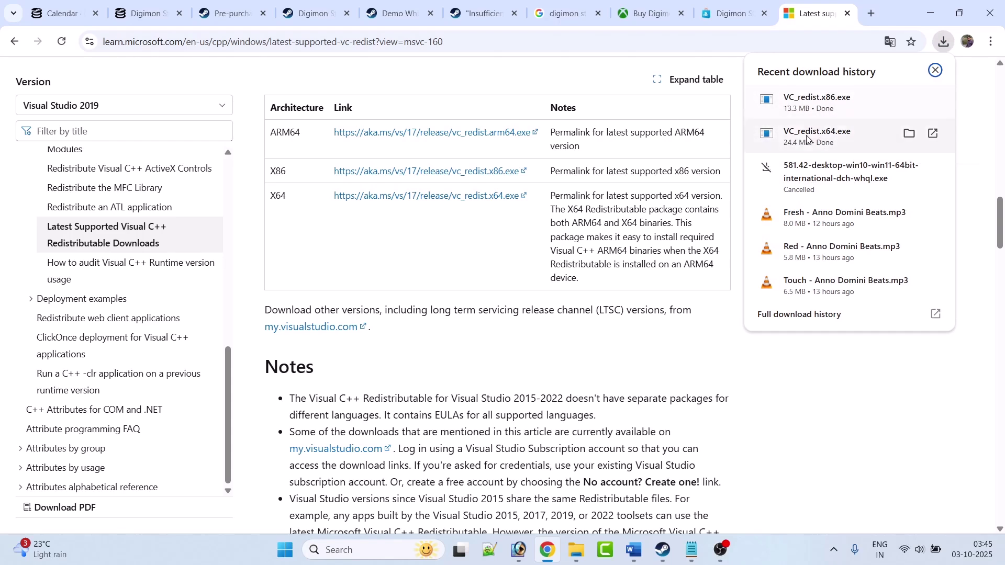
left_click(843, 140)
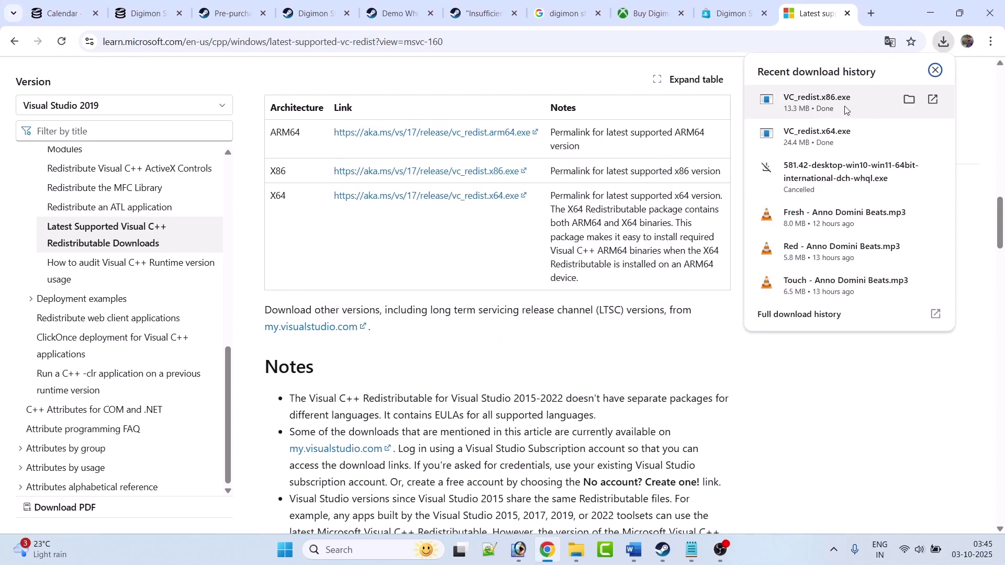
left_click(841, 106)
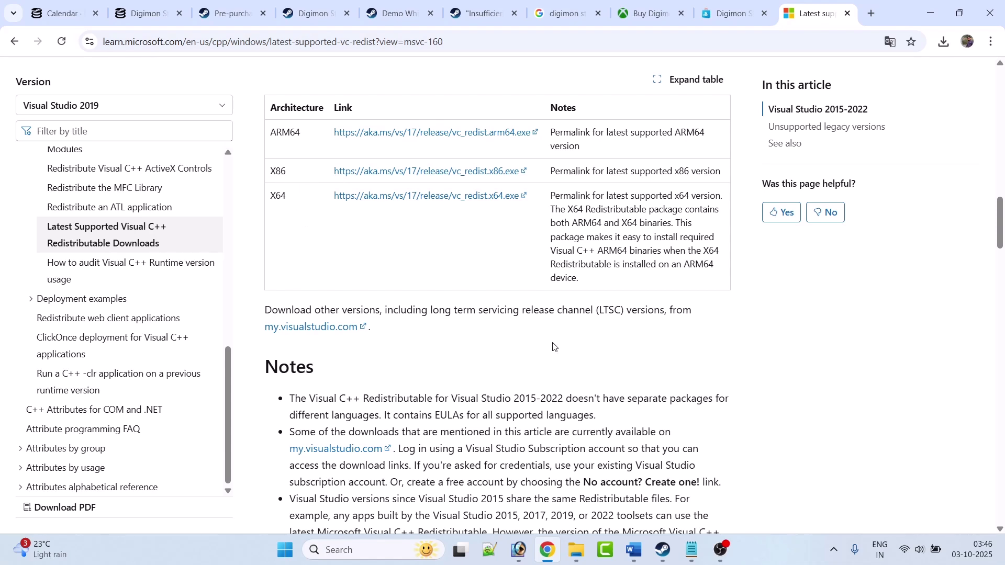
left_click(663, 550)
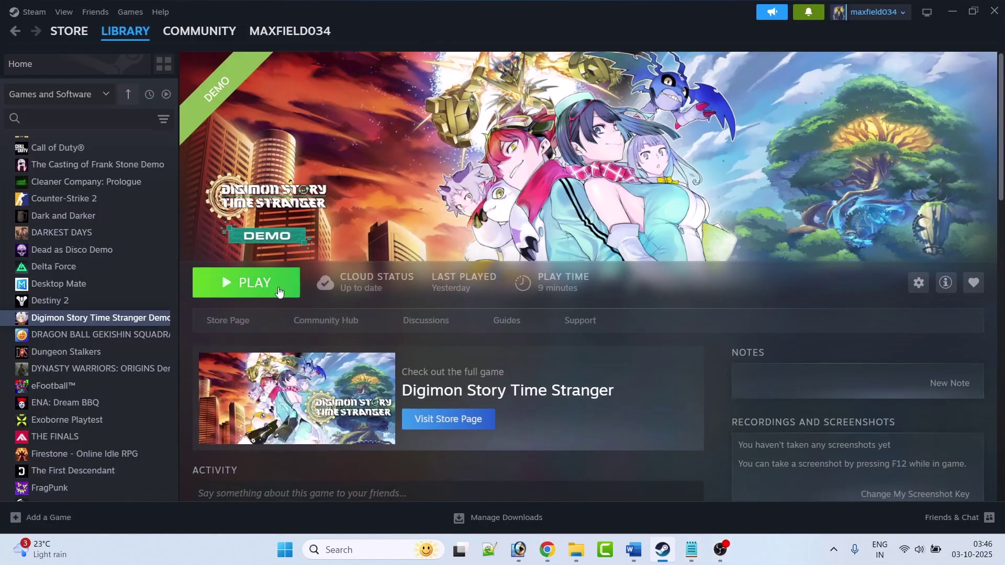
Step: Switch off 'Enable the Steam Overlay while in-game' in the Digimon demo's Steam properties
left_click(633, 550)
scroll(339, 388, "down", 2)
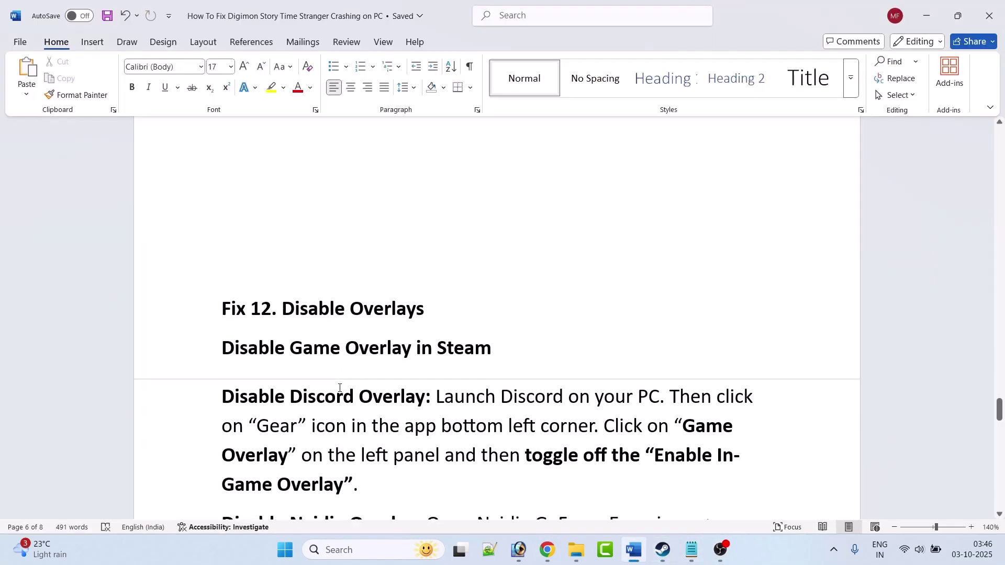
left_click(663, 550)
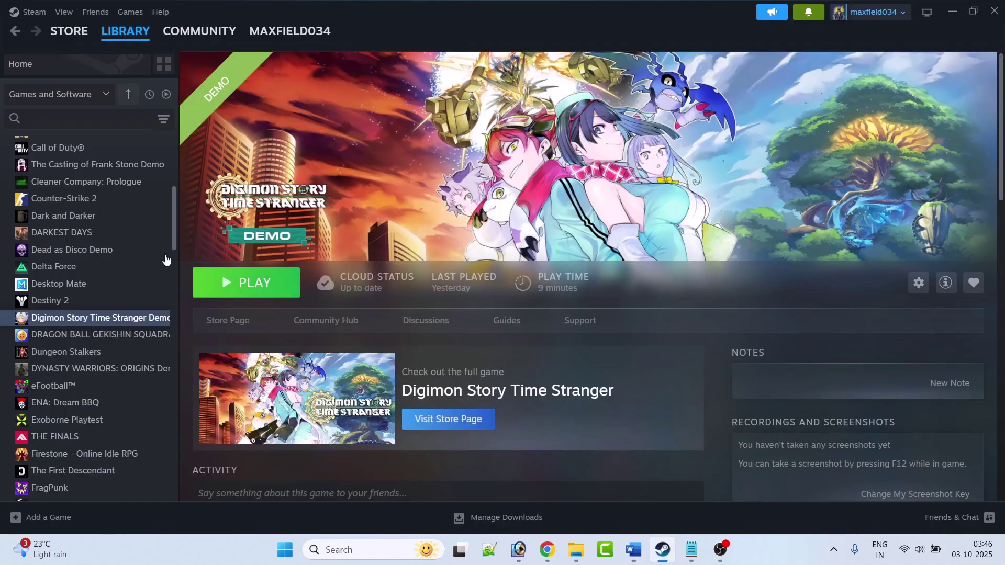
right_click(109, 321)
left_click(144, 417)
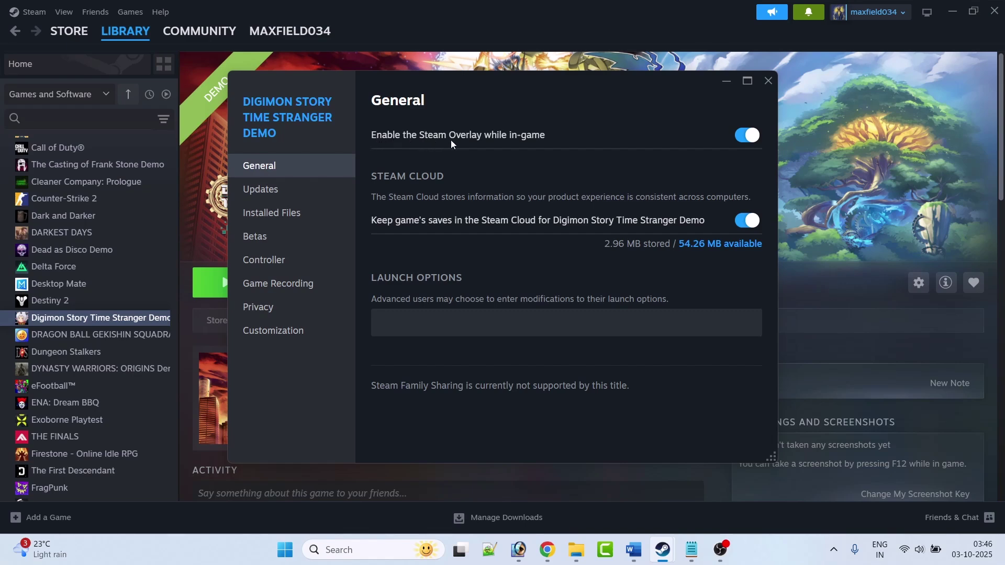
left_click(747, 135)
left_click(769, 80)
Step: Scroll through Fix 12's Discord and Nvidia overlay steps down to the Fix 13 heading
key("alt+Tab")
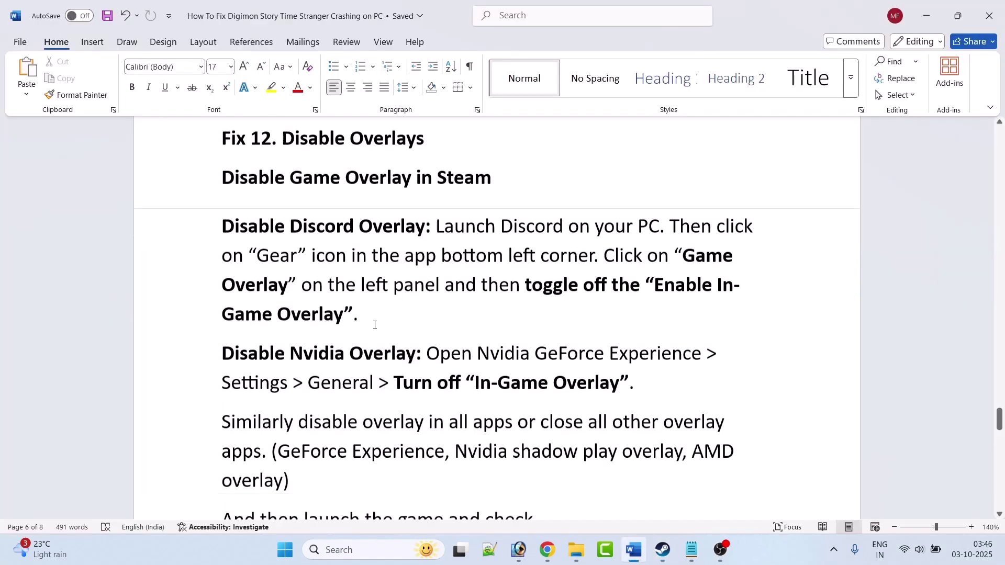
scroll(376, 226, "down", 1)
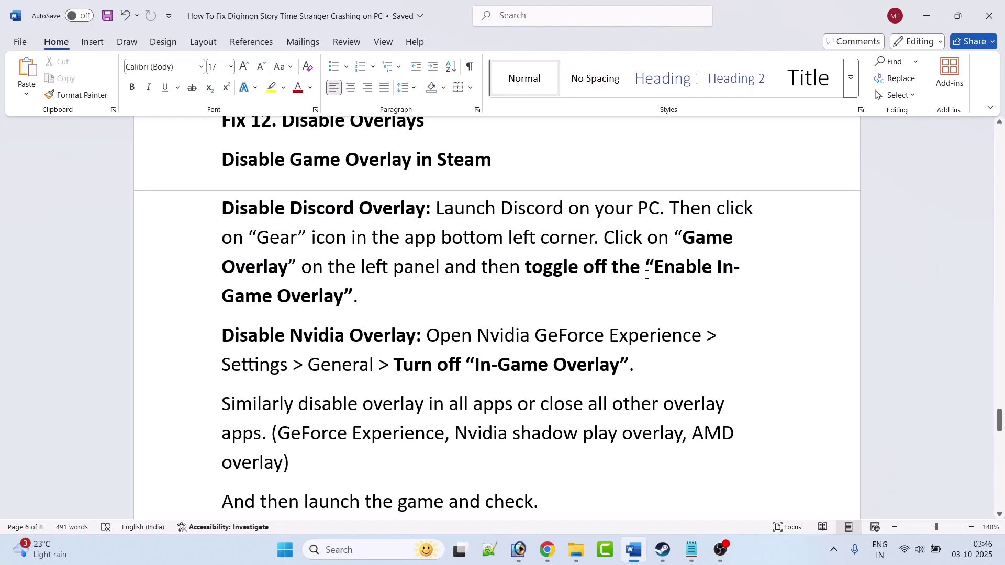
scroll(375, 289, "down", 3)
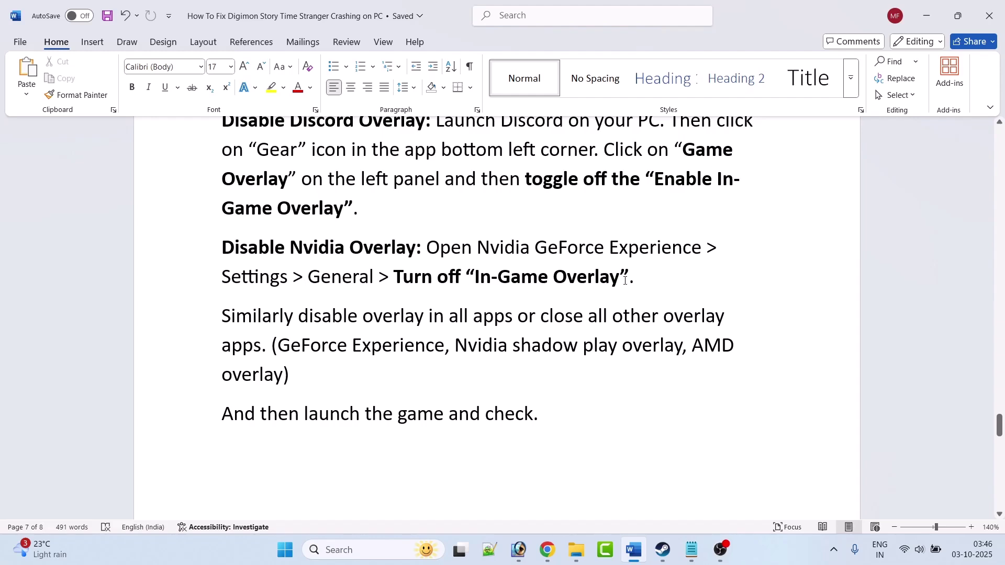
scroll(471, 285, "down", 1)
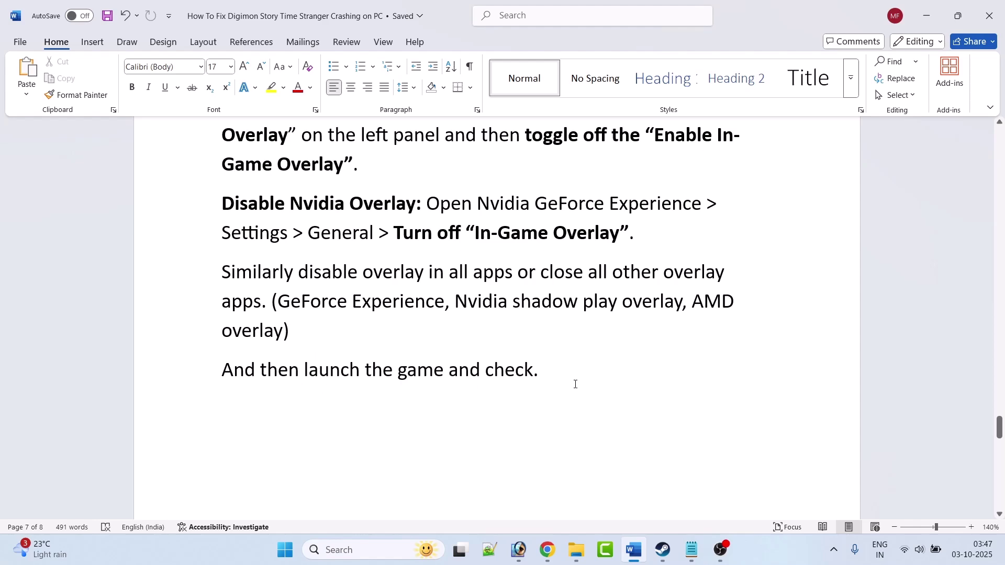
scroll(575, 383, "down", 6)
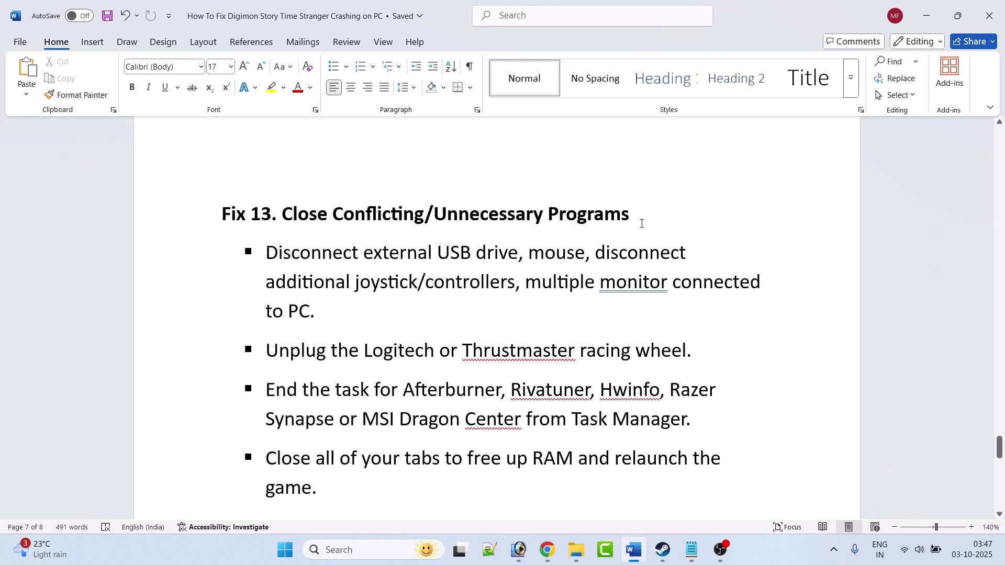
Step: Scroll past the Fix 13 conflicting-programs list to 'Fix 14. Update Windows'
scroll(626, 227, "down", 1)
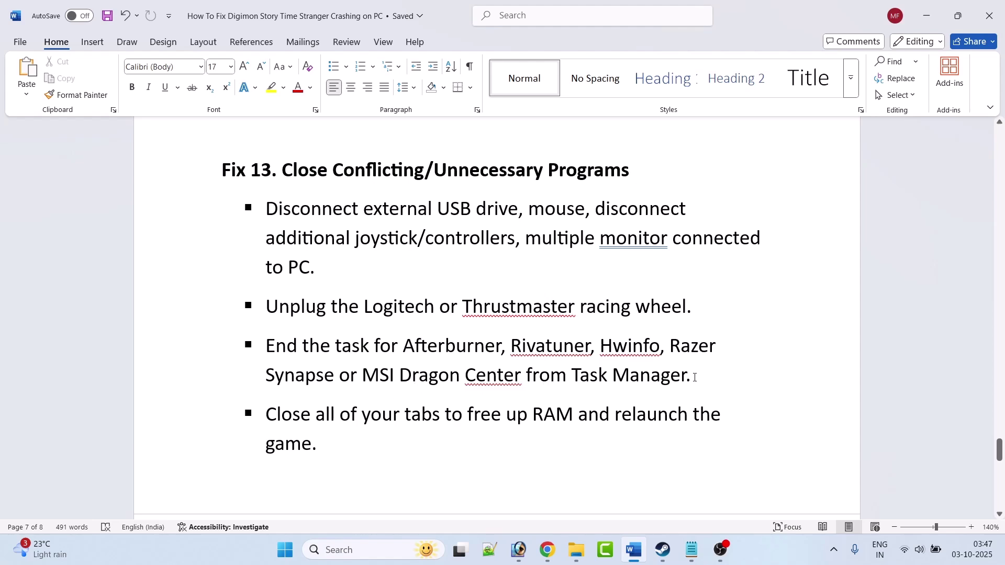
scroll(695, 377, "down", 2)
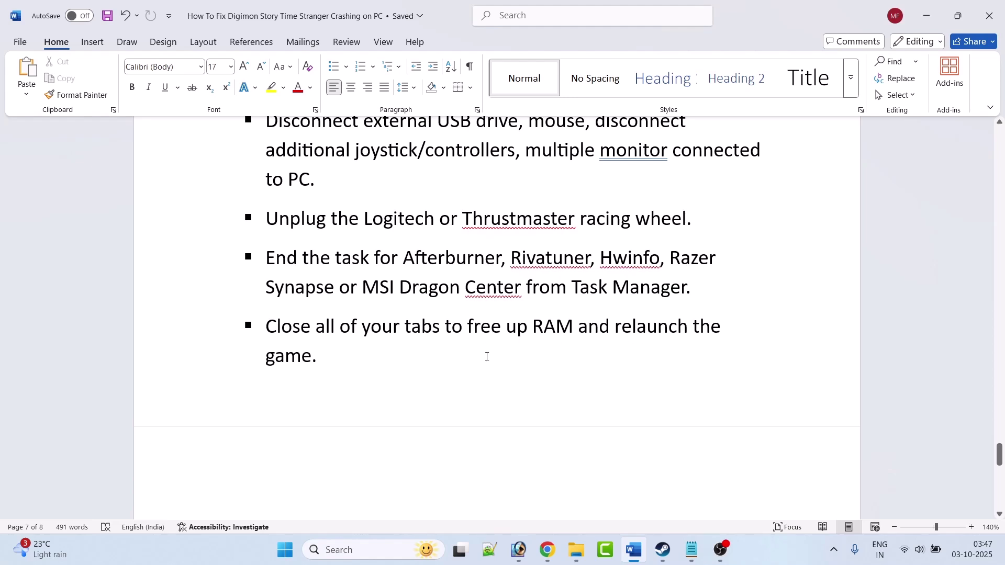
scroll(518, 356, "down", 4)
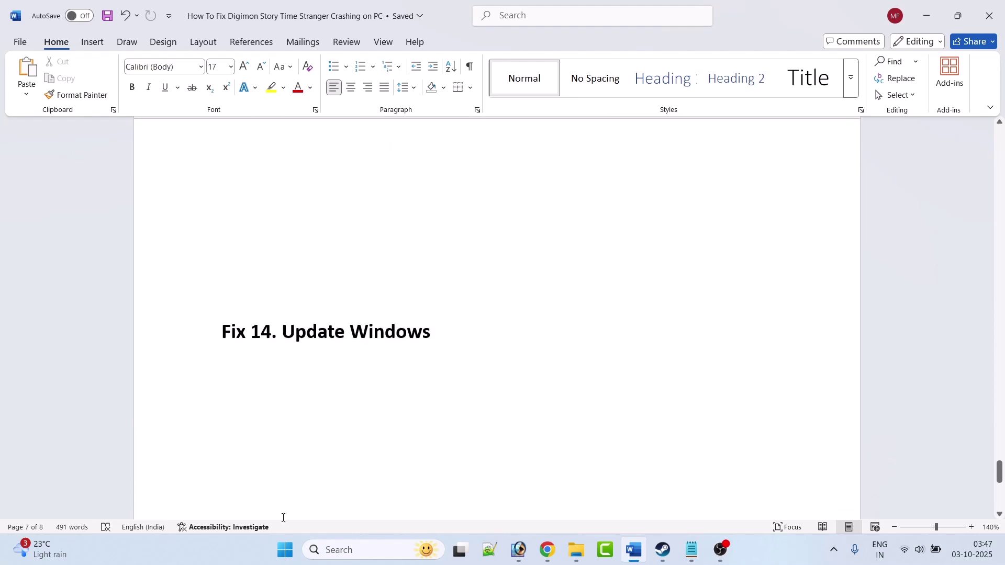
Step: Run Check for updates in Windows Update, then scroll Word to 'Fix 15. Uninstall/Re-Install the game'
left_click(285, 549)
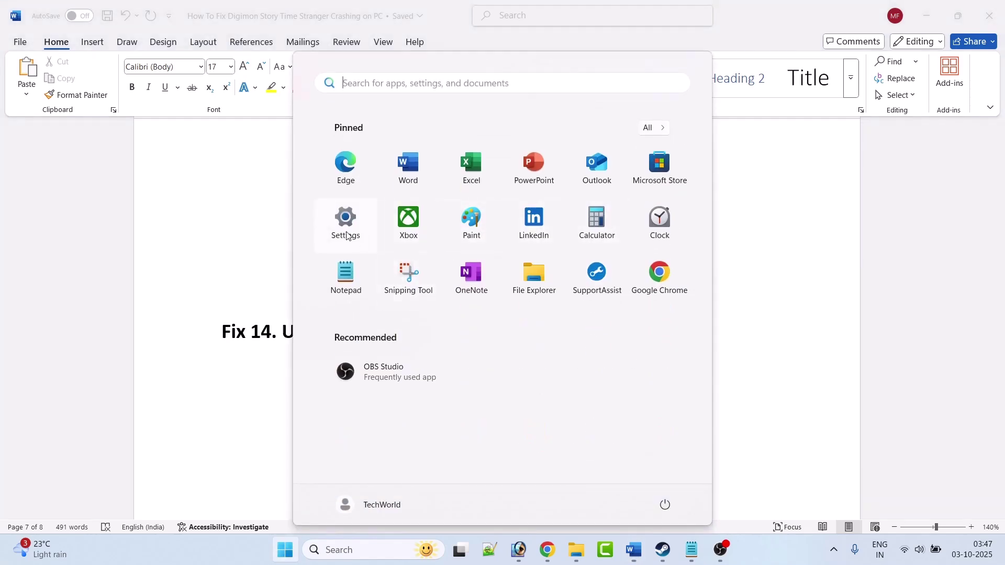
left_click(345, 226)
left_click(70, 397)
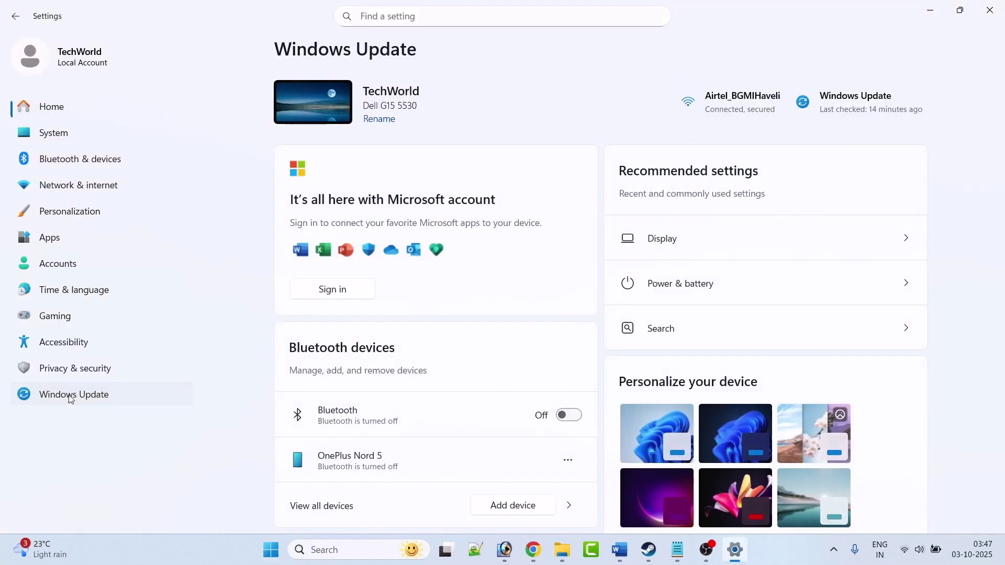
left_click(901, 115)
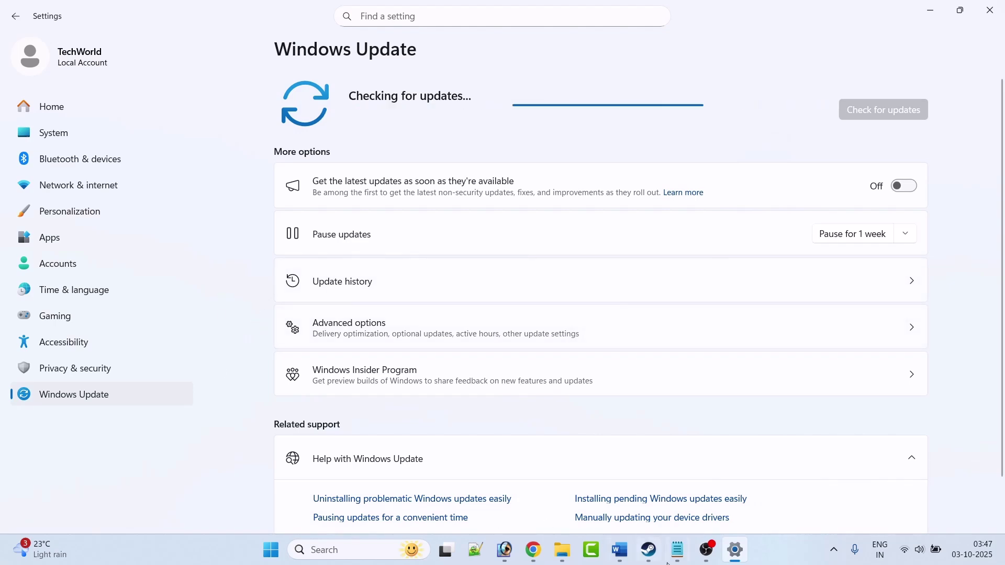
left_click(619, 549)
scroll(379, 381, "down", 5)
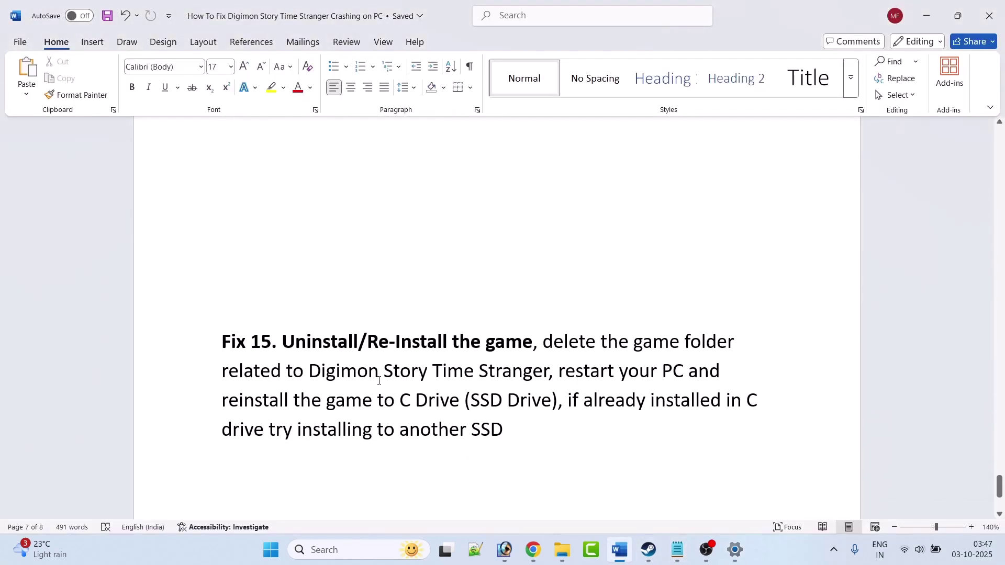
Step: Highlight 'Uninstall/Re-Install the game' and the title's game name, then switch to Steam's Digimon demo
left_click_drag(298, 348, 533, 342)
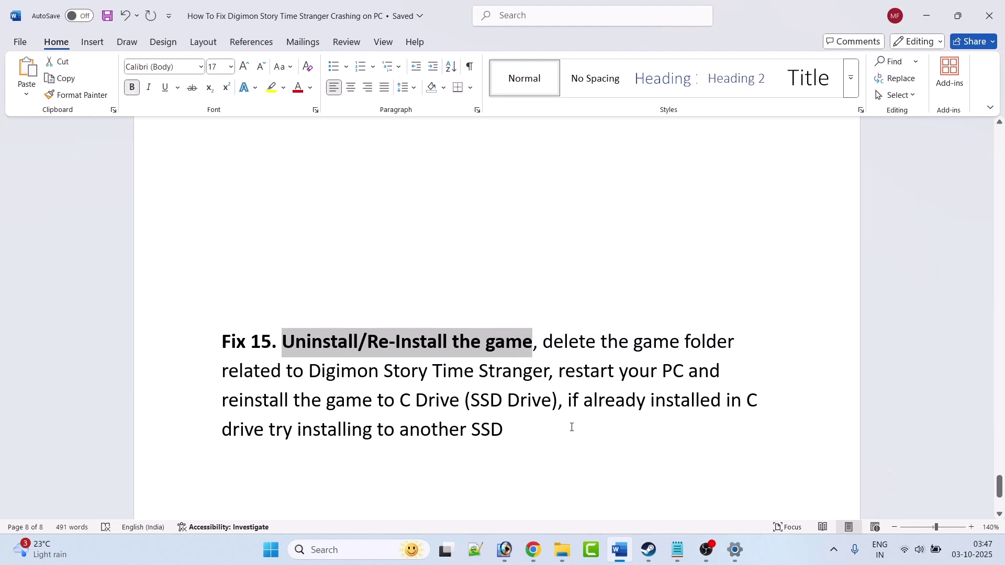
left_click(570, 426)
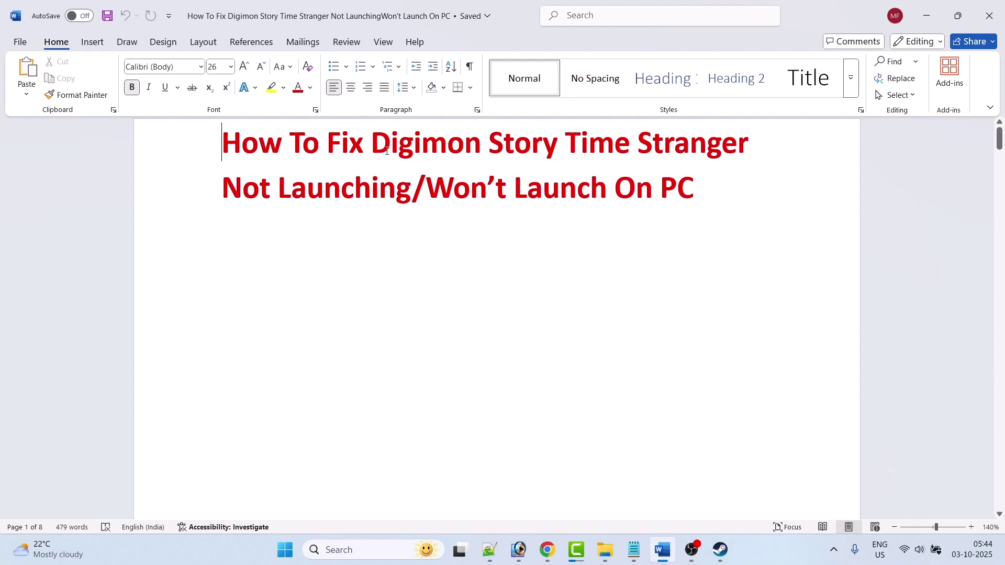
left_click_drag(382, 144, 701, 142)
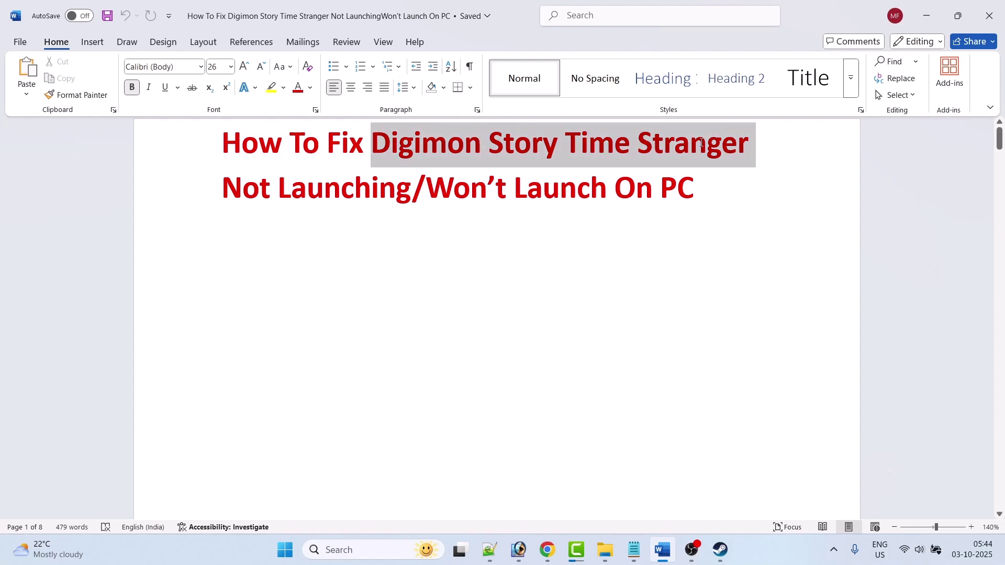
left_click(324, 192)
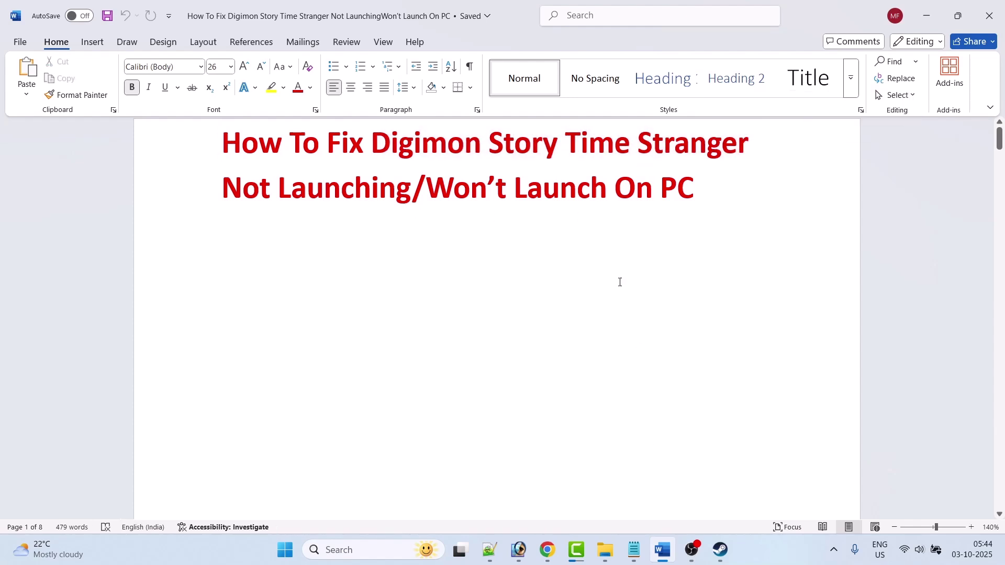
key("alt+Tab")
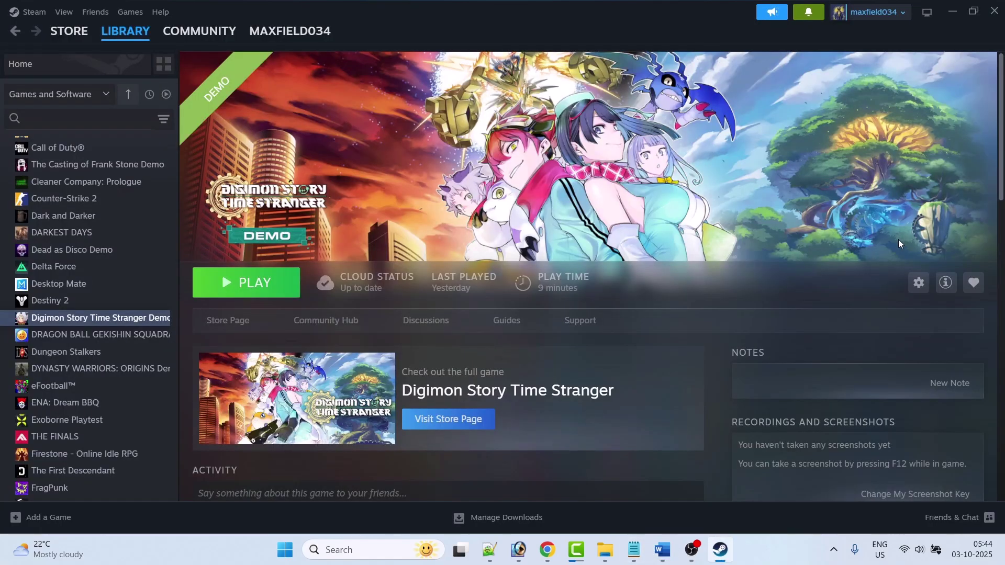